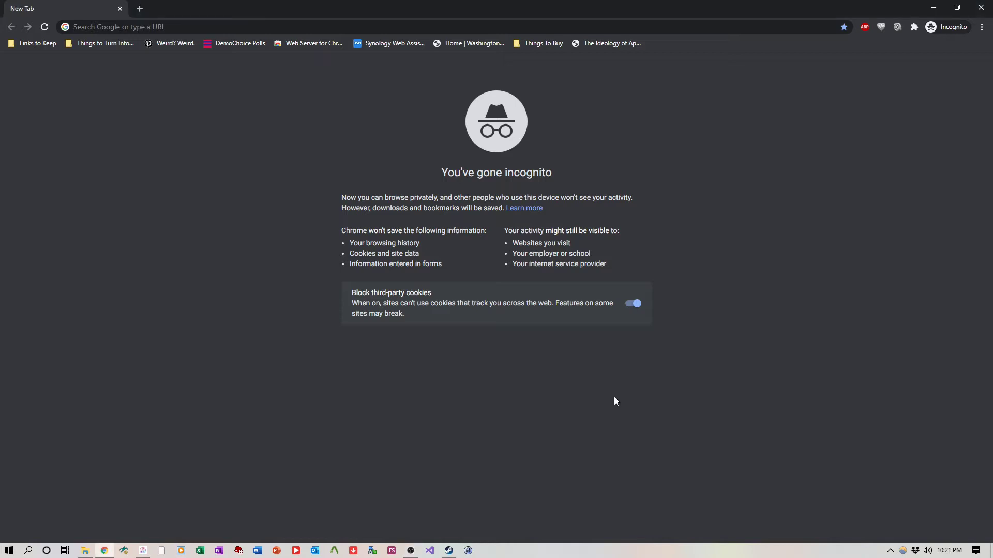
Step: Switch to Steam, search the store for "source filmmaker" and open the Source Filmmaker page
click(449, 551)
click(643, 80)
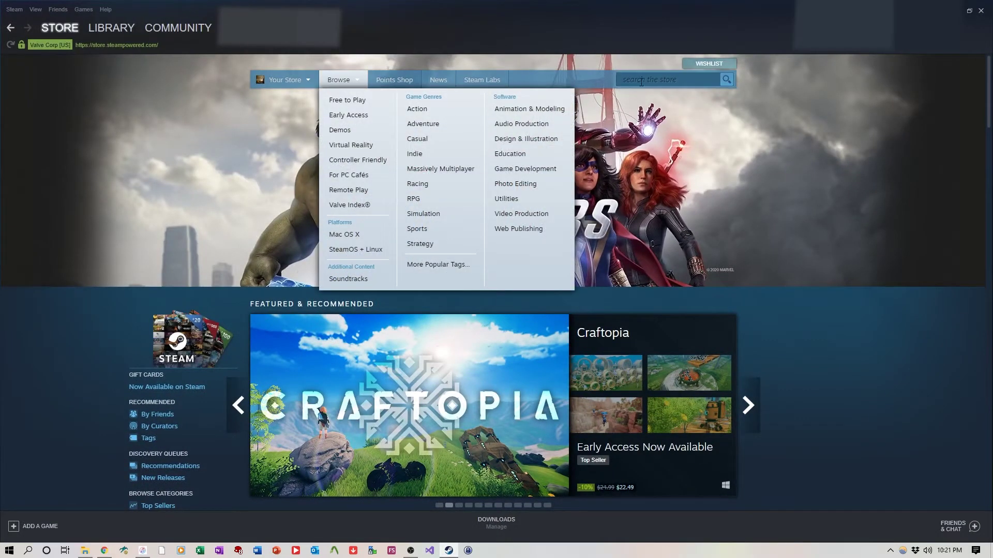
text(source filmmaker)
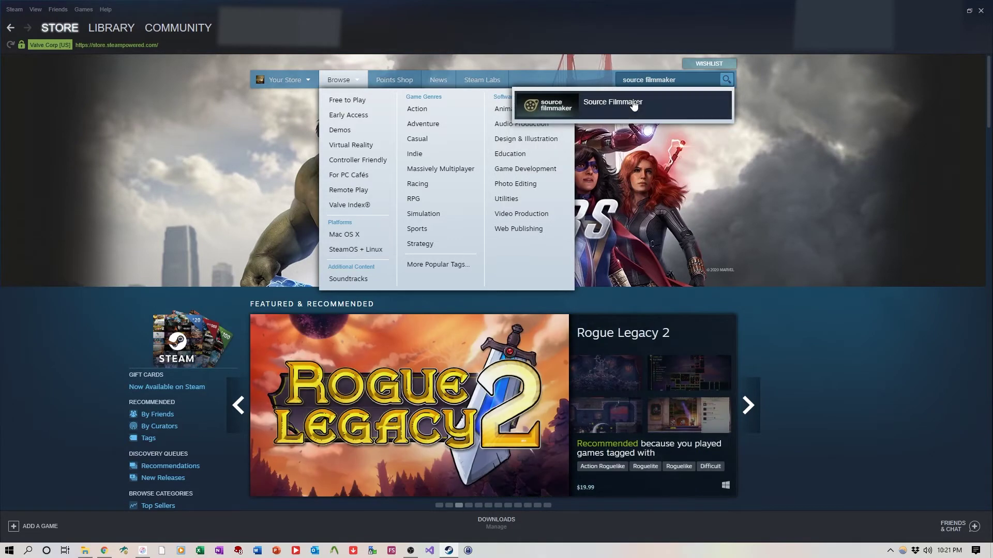
click(634, 106)
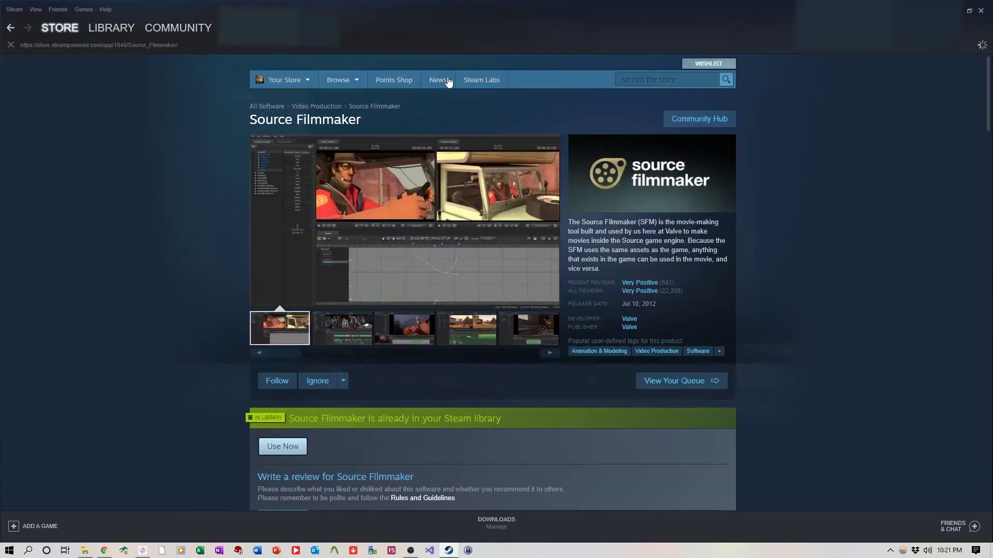
Step: Review the Source Filmmaker store page down to its "Use Source Filmmaker" section, and close the Steam window
scroll(806, 319, down, 6)
scroll(730, 262, down, 2)
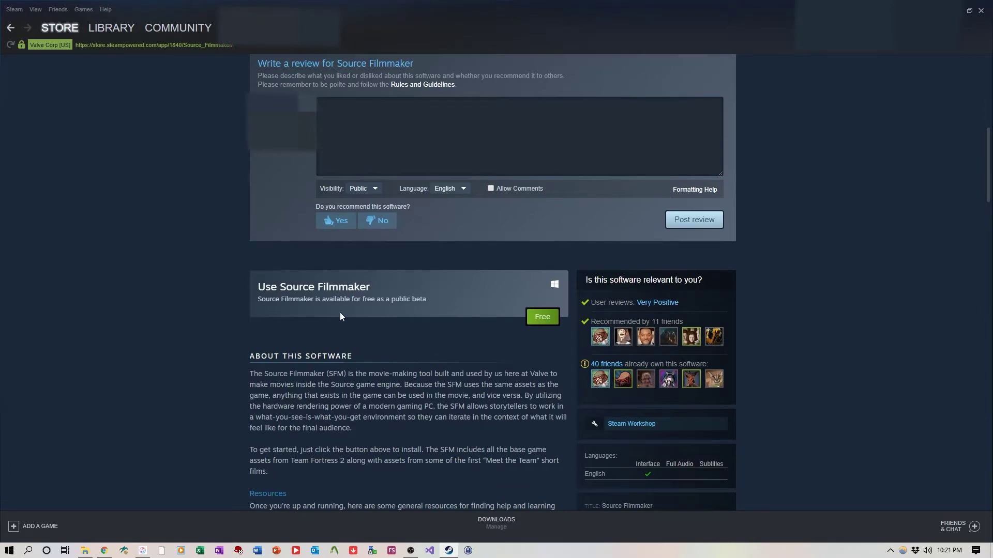
scroll(413, 403, up, 2)
scroll(508, 402, up, 6)
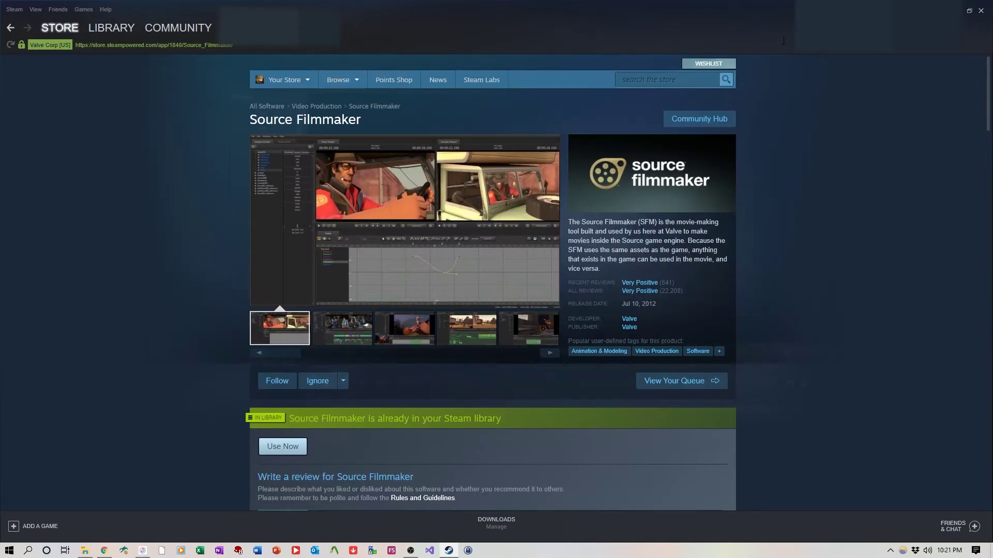
click(981, 11)
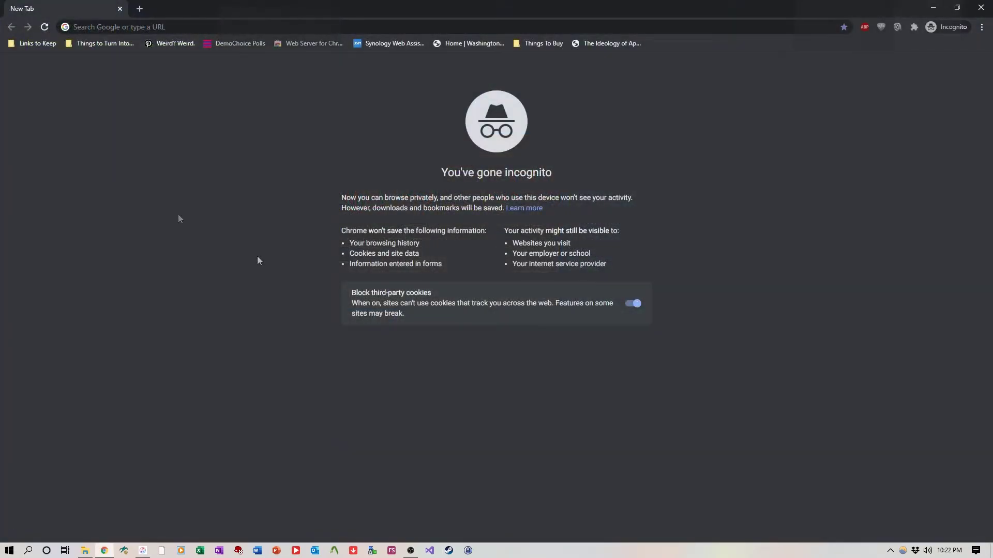
Step: Go to python.org in the browser and download Python 3.8.5 for Windows from its downloads page
click(147, 23)
text(python.org)
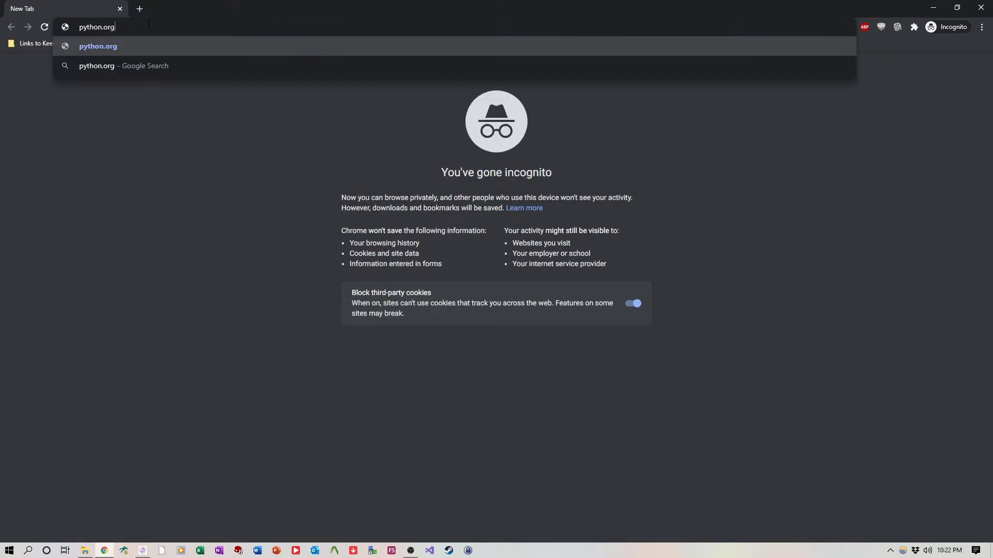
key(Return)
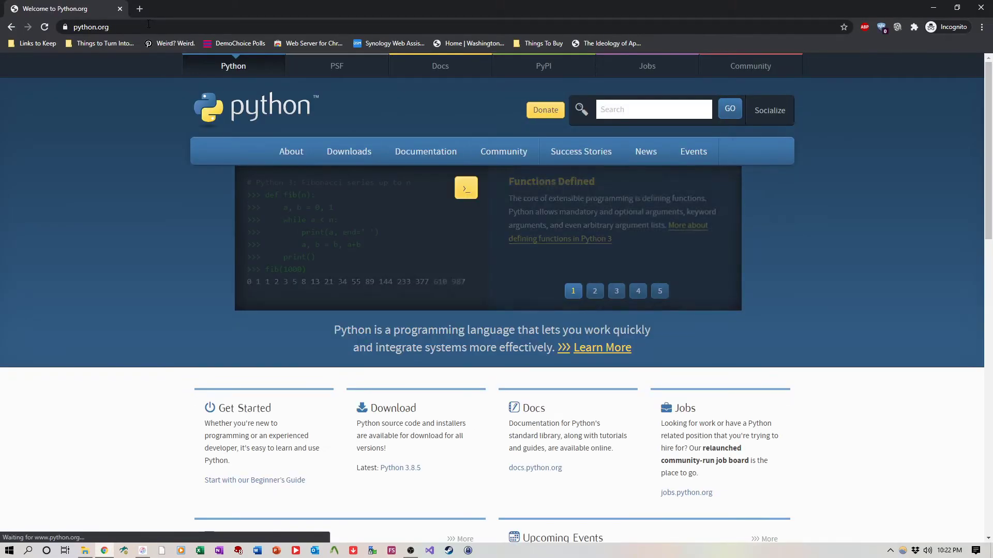
click(345, 150)
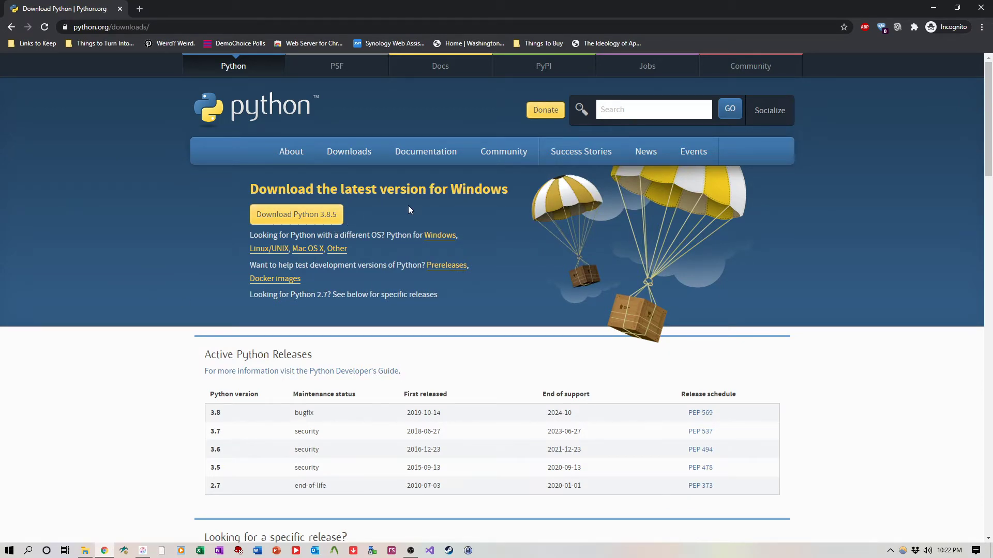
click(327, 216)
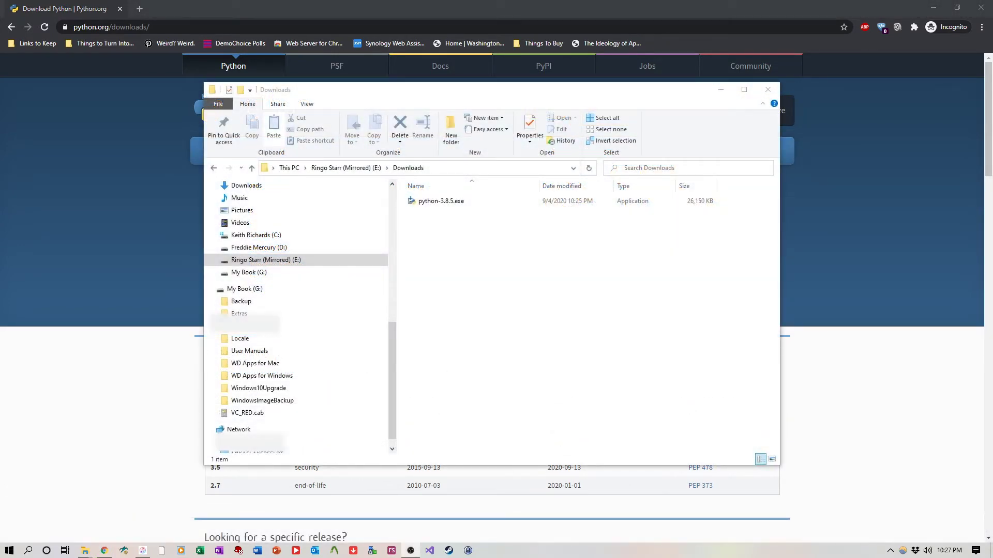
Step: Run python-3.8.5.exe from the Downloads folder and install Python with default settings and "Add Python 3.8 to PATH" enabled
double_click(441, 203)
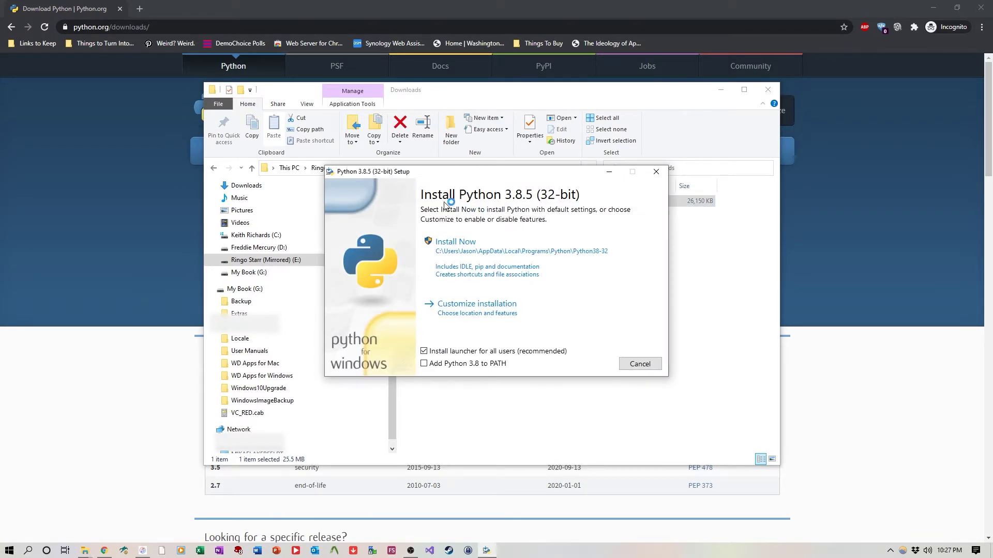
click(438, 365)
click(468, 251)
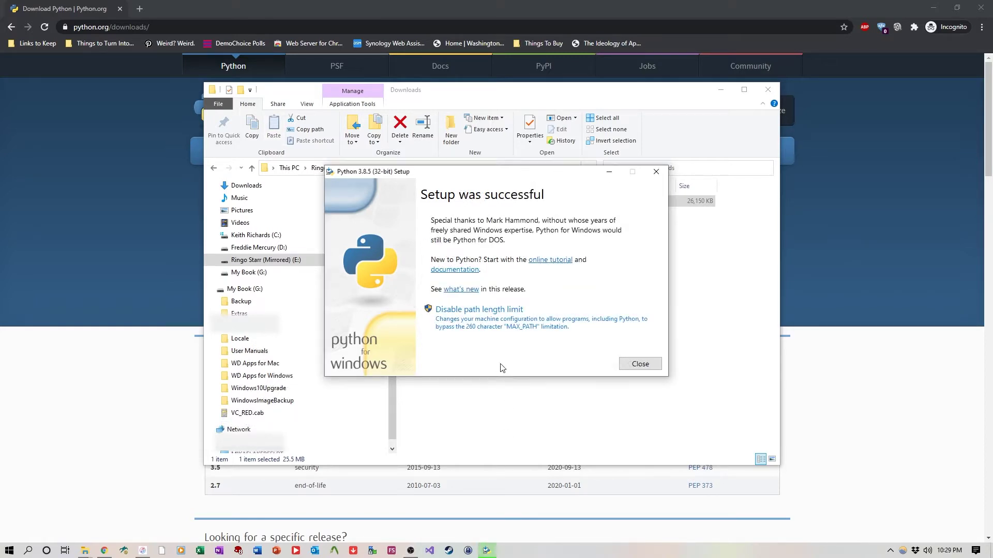
Step: Disable the path length limit from the Python setup window and close the installer
click(500, 321)
drag(438, 175, 464, 175)
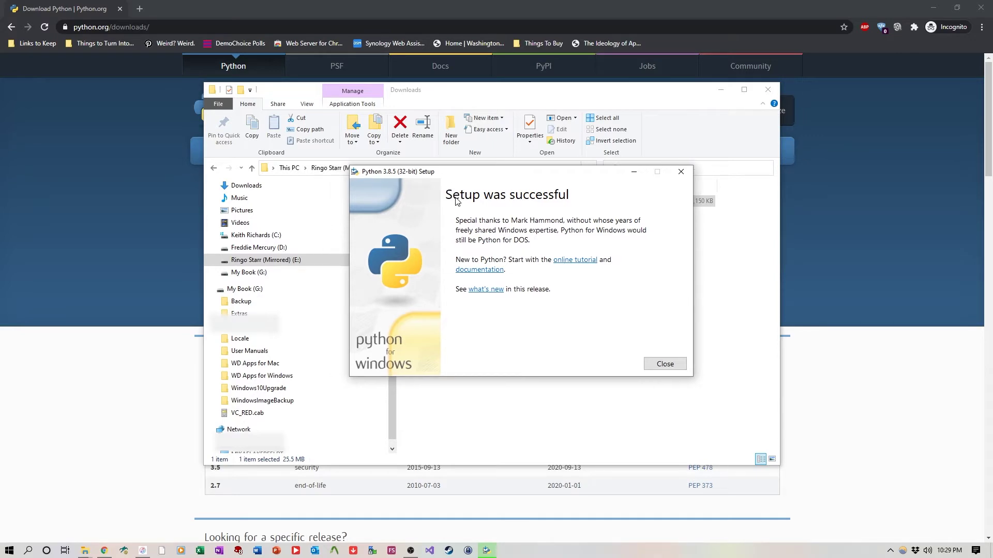
click(665, 364)
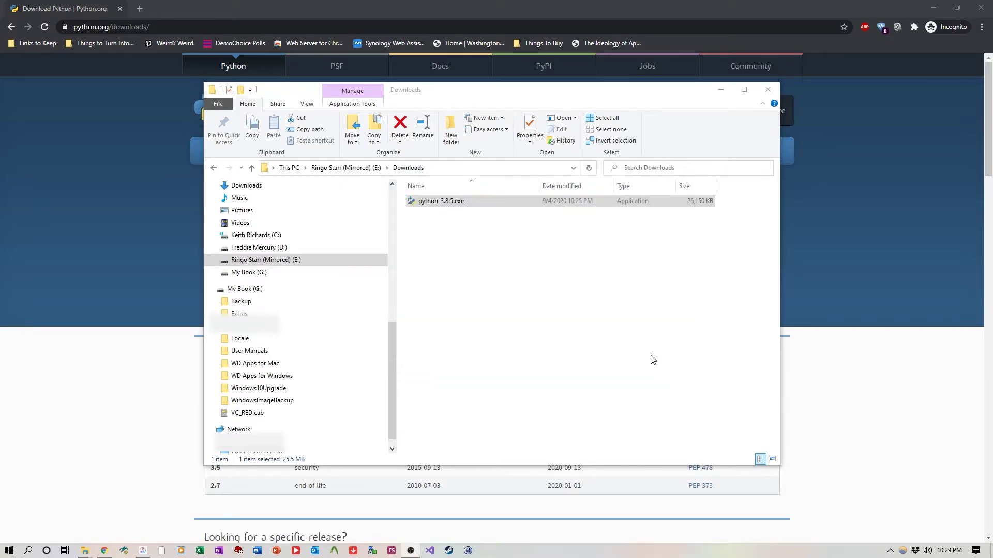
Step: Check the Python installation by running python in a Command Prompt, and close the prompt and the Downloads folder
click(5, 551)
click(6, 553)
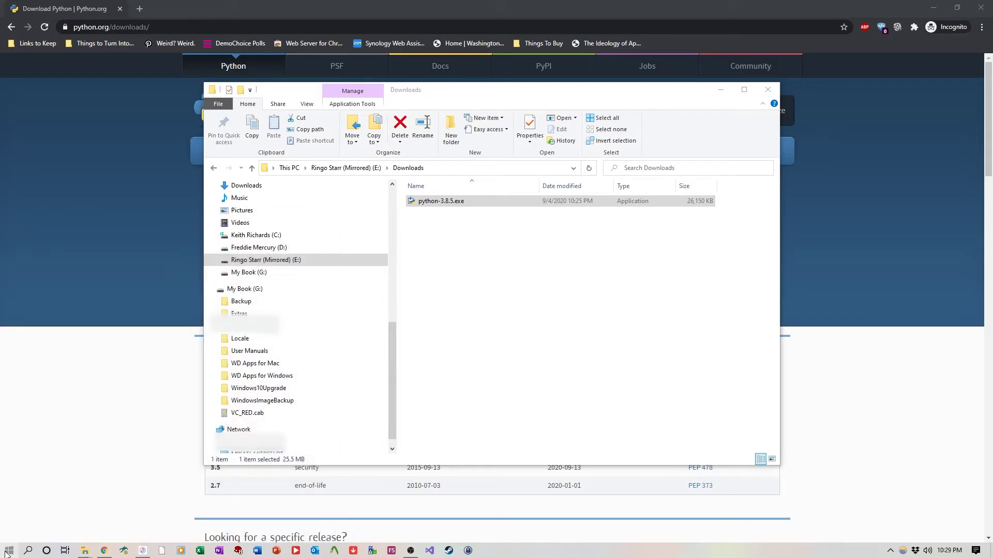
click(5, 552)
text(cmd)
key(Return)
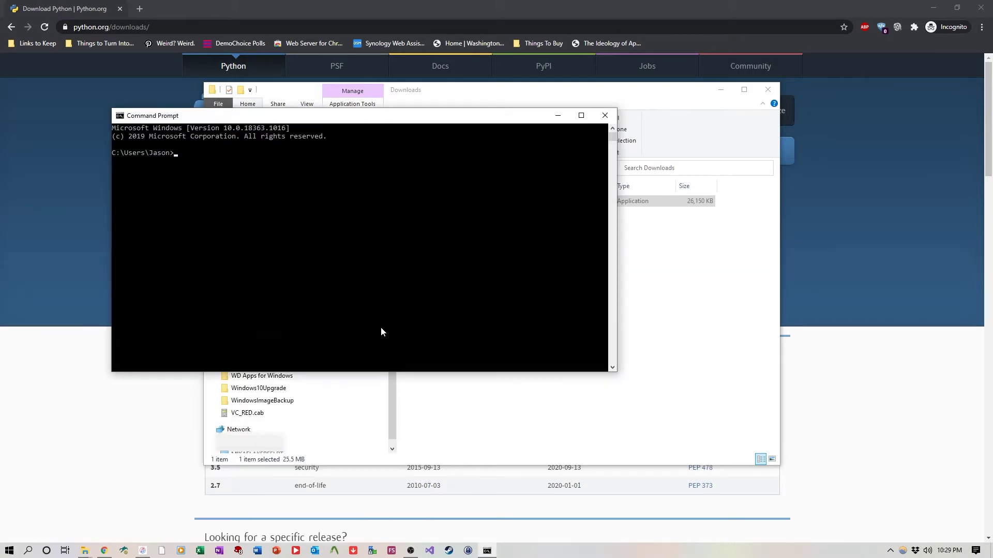
text(python)
key(Return)
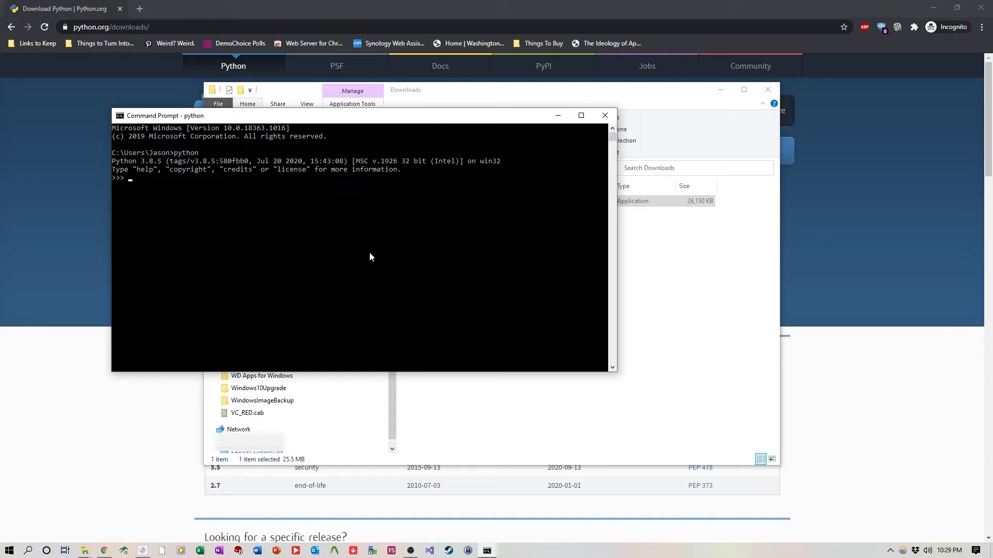
click(605, 115)
click(768, 89)
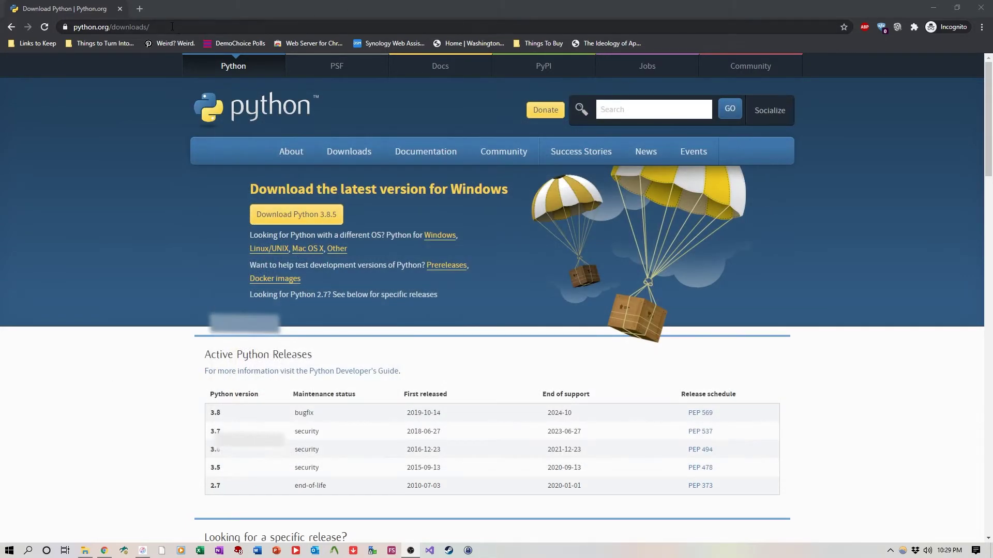
Step: Search the web for "lowerquality gentle" and open the "Gentle - lower quality" site
click(172, 27)
text(lowe)
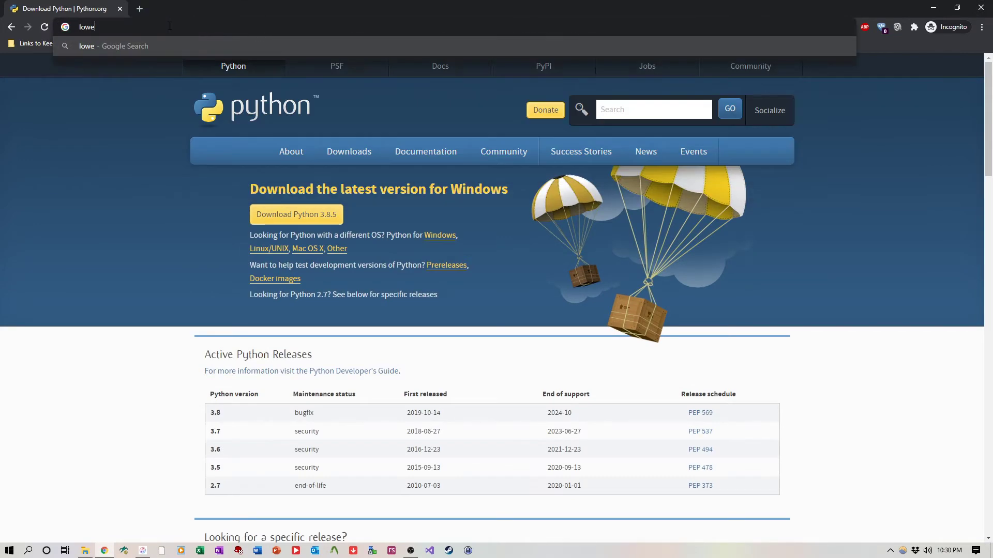
text(rquality gent)
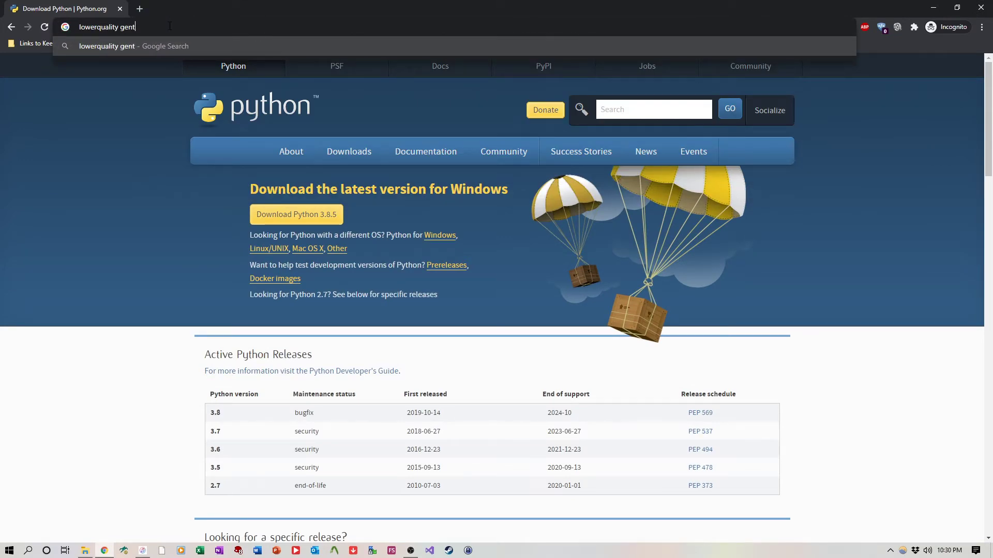
text(le)
key(Return)
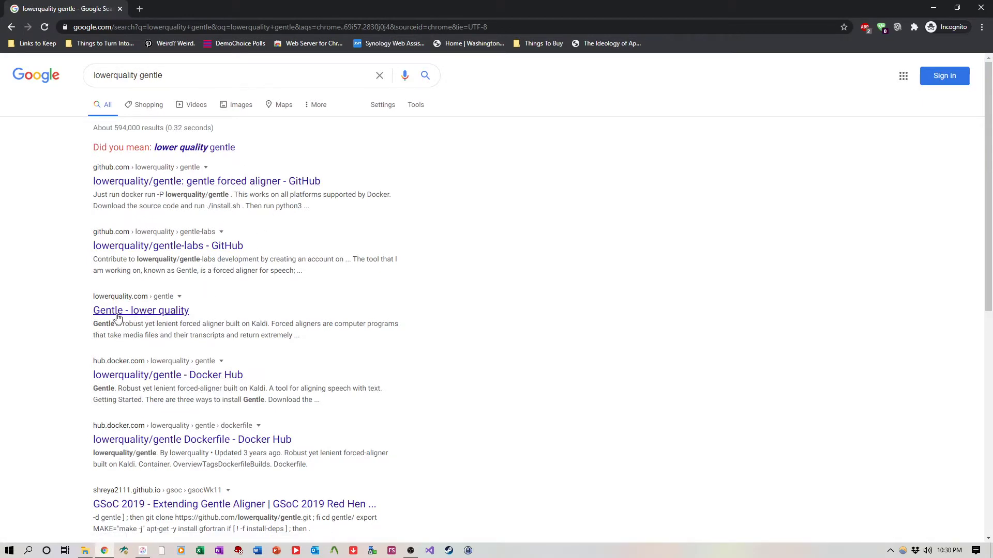
click(146, 316)
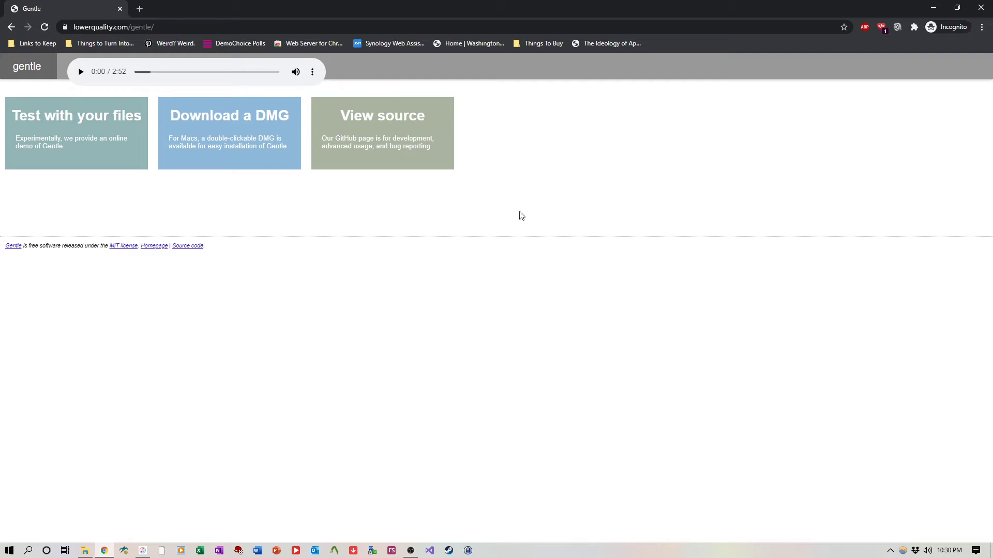
Step: Open Gentle's GitHub source page and read the README's Getting Started section on the ways to install it
click(393, 118)
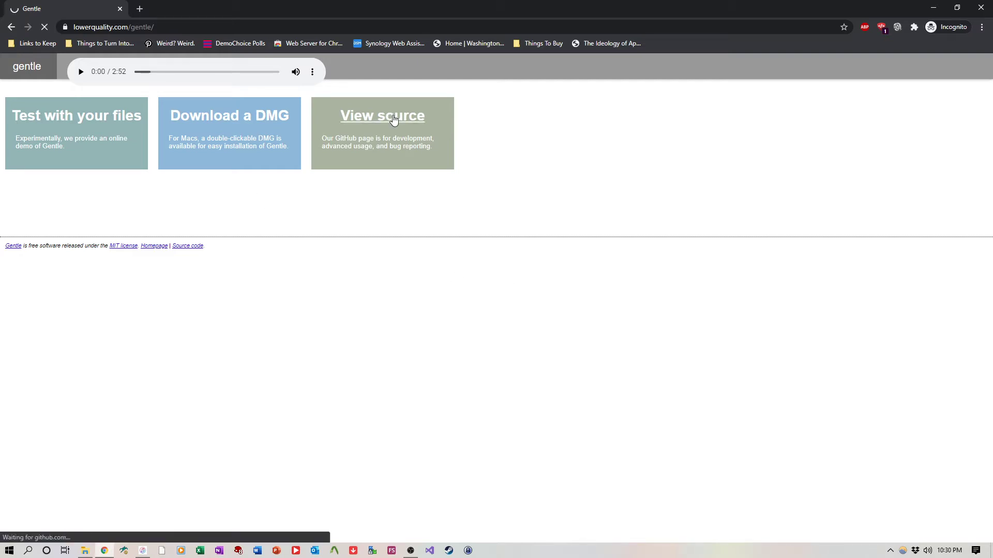
scroll(77, 248, down, 10)
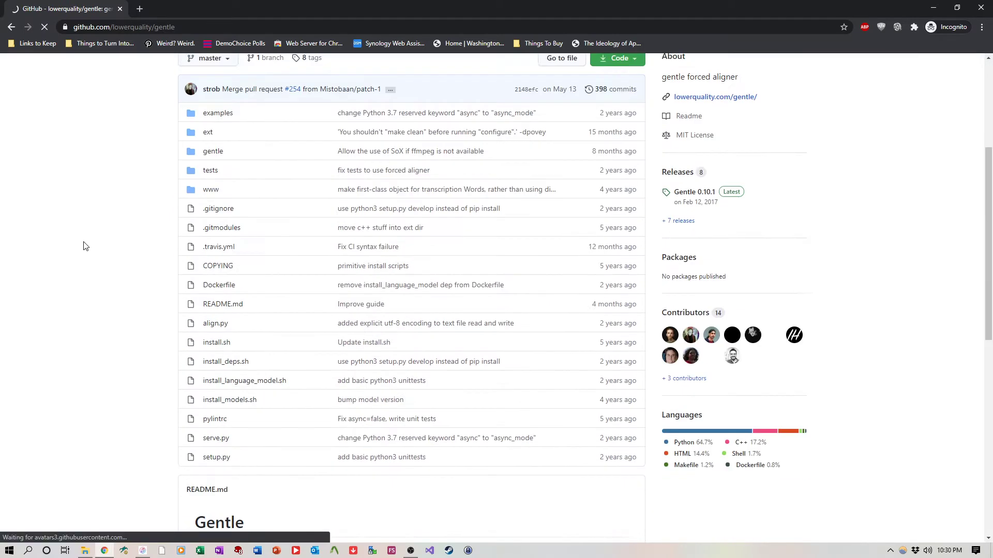
scroll(92, 242, down, 2)
scroll(289, 227, up, 1)
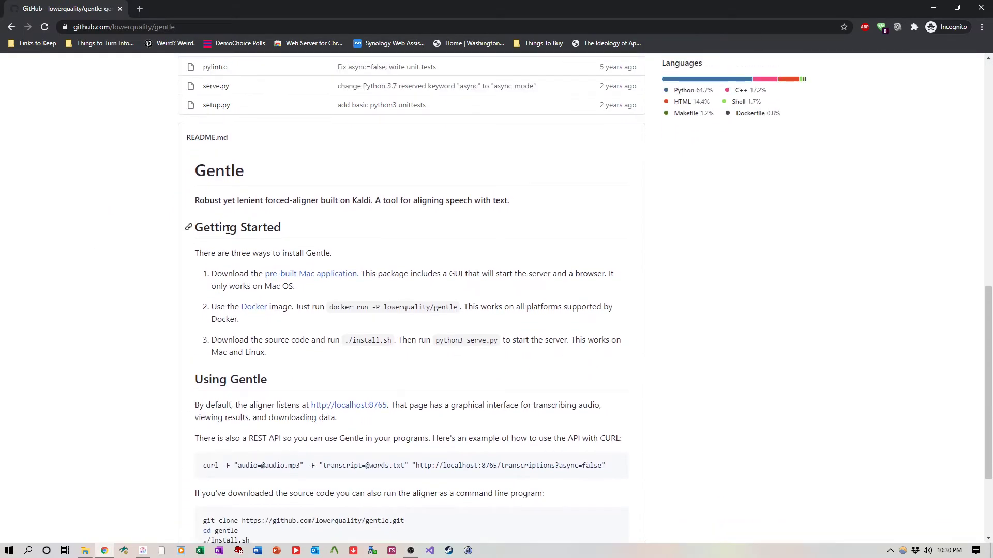
scroll(459, 277, up, 1)
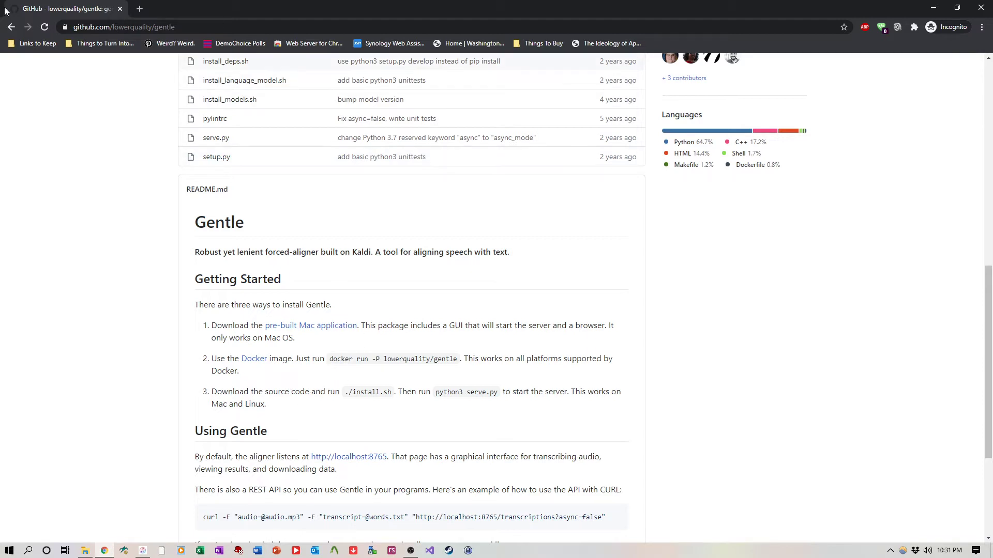
Step: Search for "docker for windows" in a new browser tab and open Docker's installation guide for Windows Home
click(139, 9)
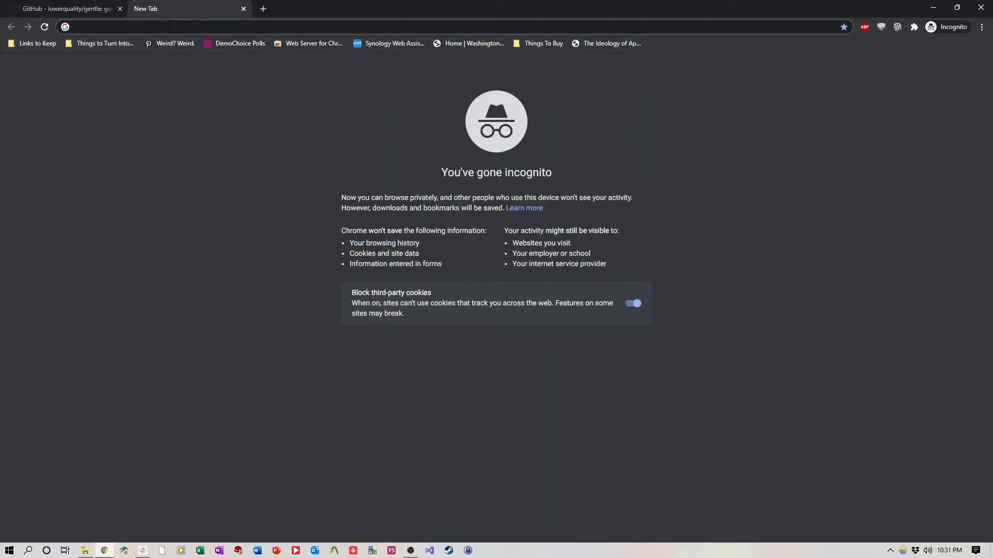
text(docker for windows)
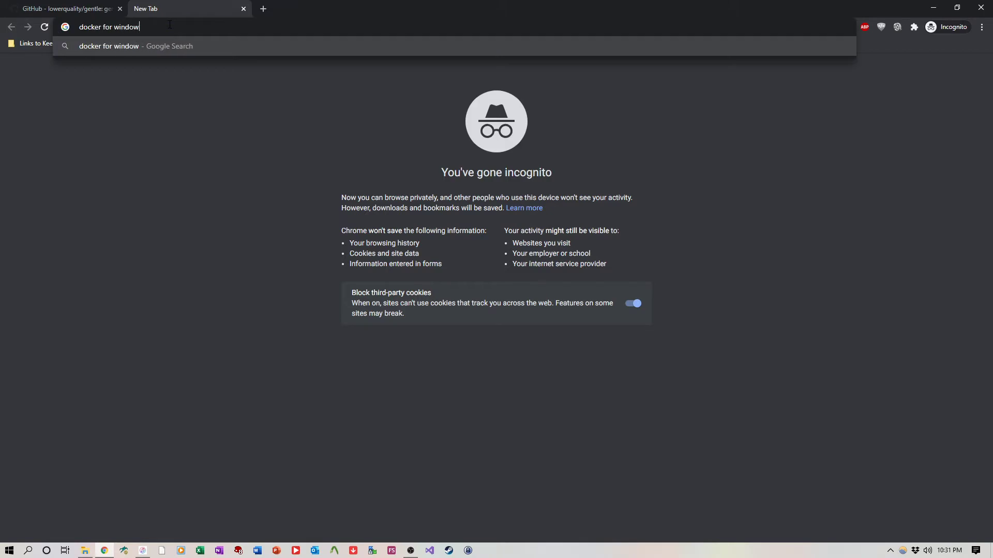
key(Return)
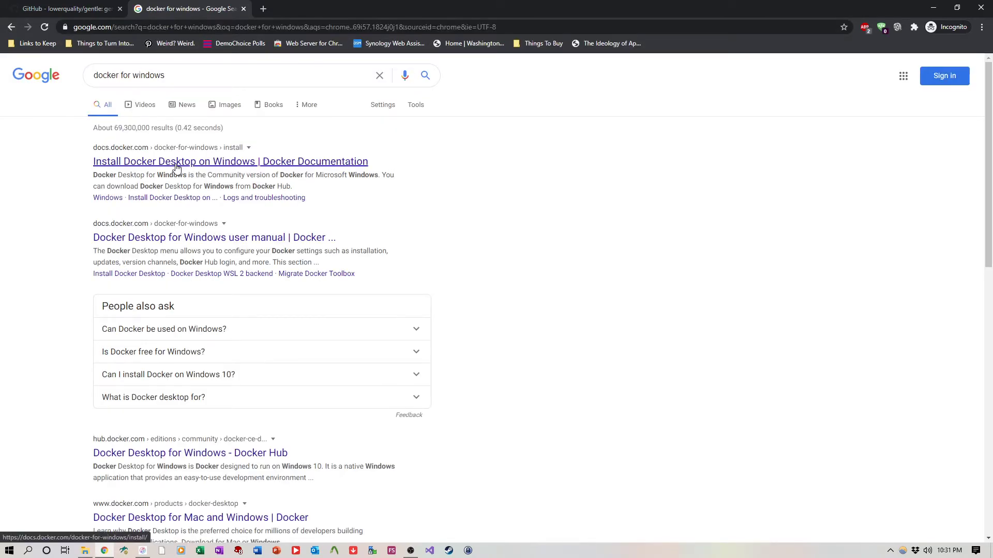
click(174, 167)
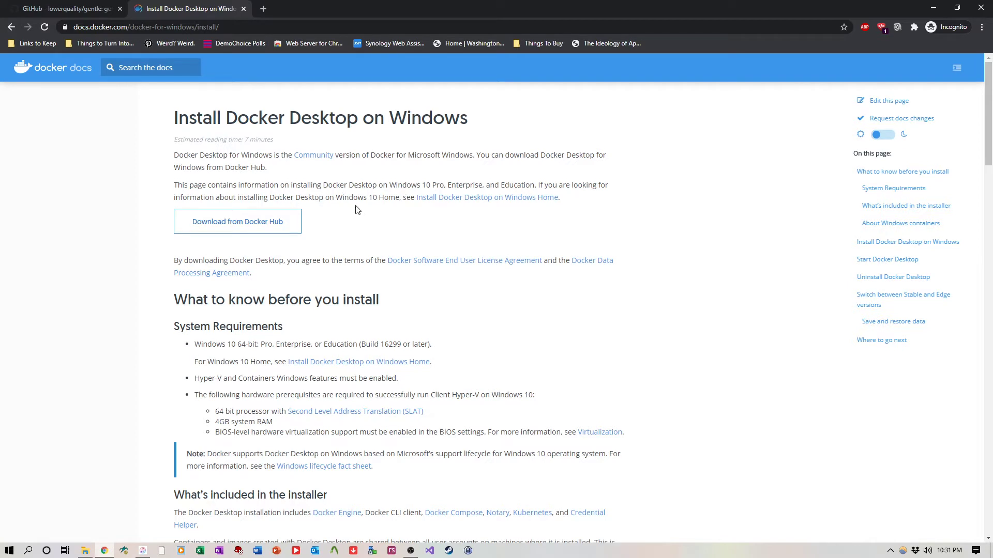
click(508, 200)
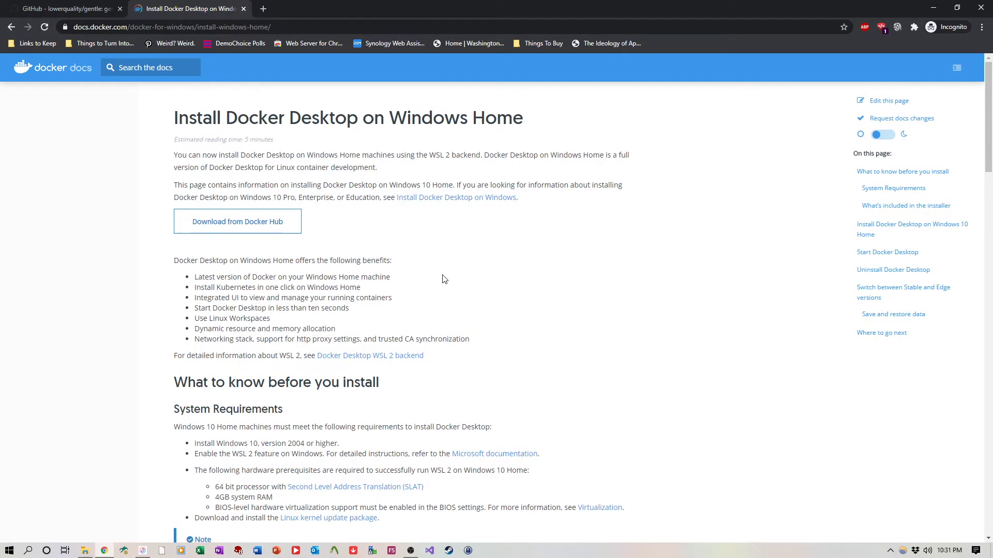
Step: Examine the Windows Home guide's WSL 2 reference and the system requirements for installing Docker Desktop
scroll(443, 279, down, 1)
scroll(365, 234, up, 1)
scroll(309, 326, down, 1)
drag(279, 304, 305, 302)
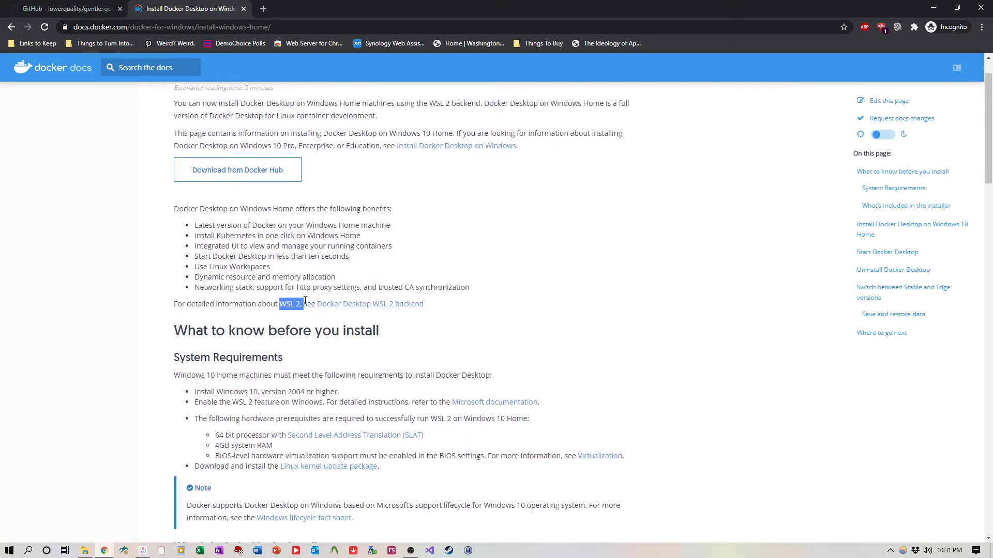
click(446, 347)
scroll(451, 310, up, 1)
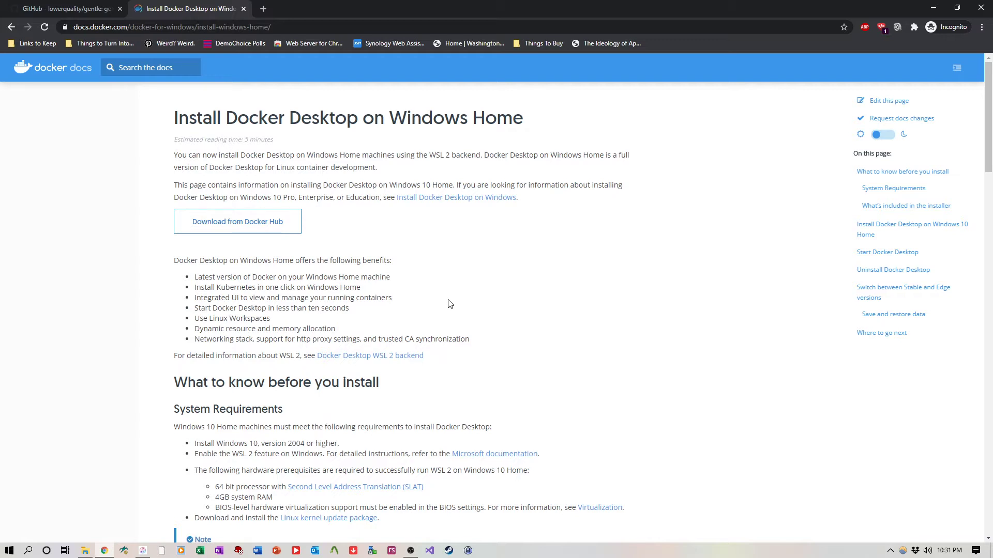
scroll(450, 306, down, 1)
scroll(454, 310, up, 1)
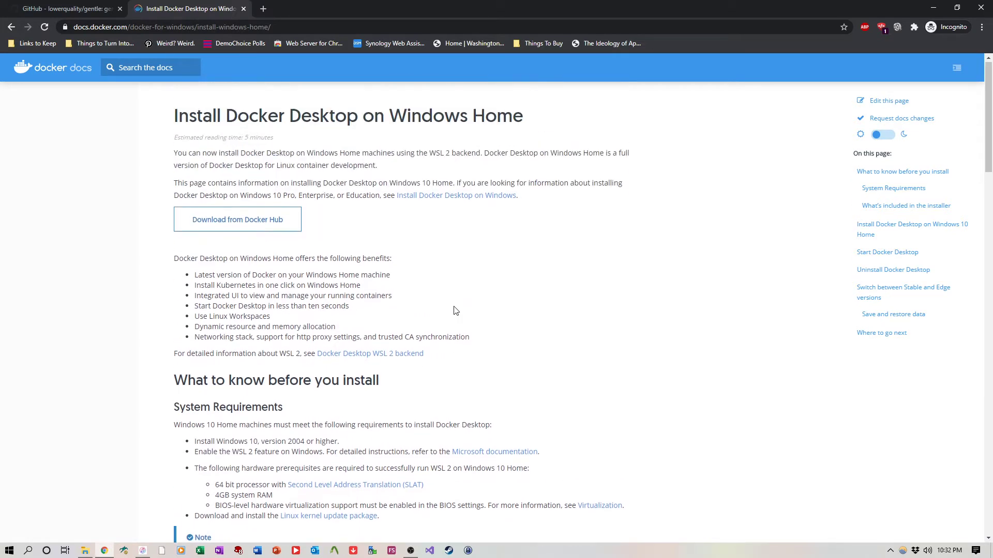
scroll(232, 412, down, 1)
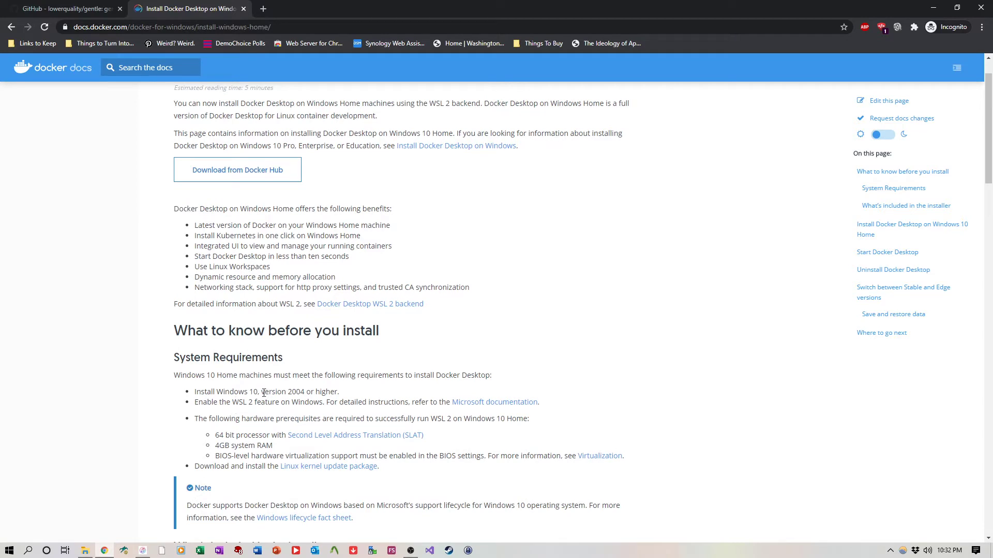
Step: Check which Windows version is installed with winver, to compare it with Docker's version 2004 requirement
drag(264, 394, 306, 394)
click(399, 394)
click(9, 551)
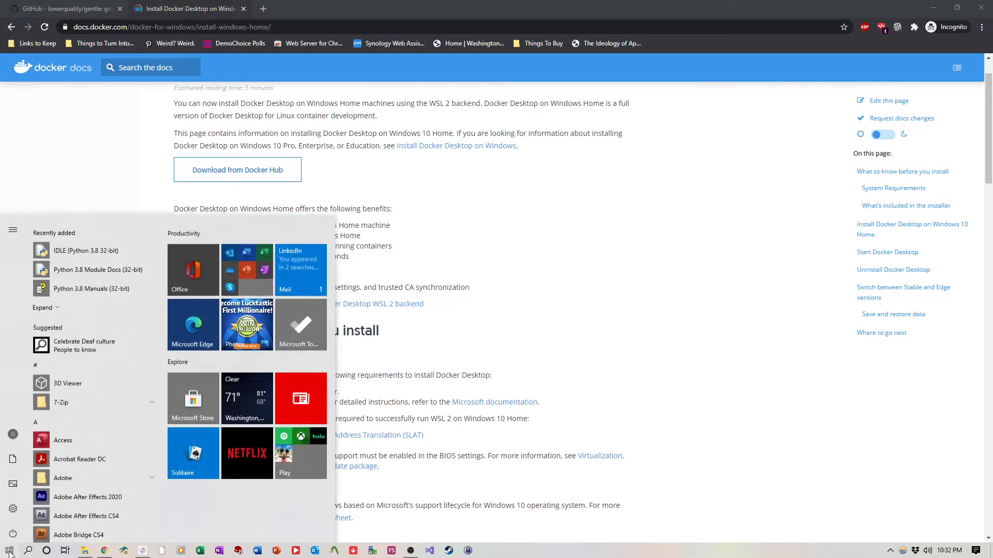
text(winver)
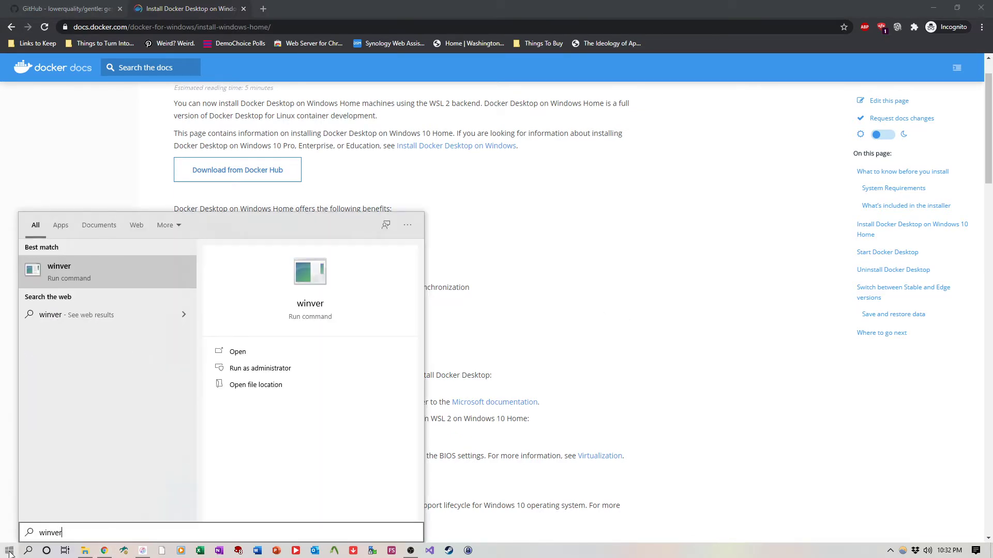
key(Return)
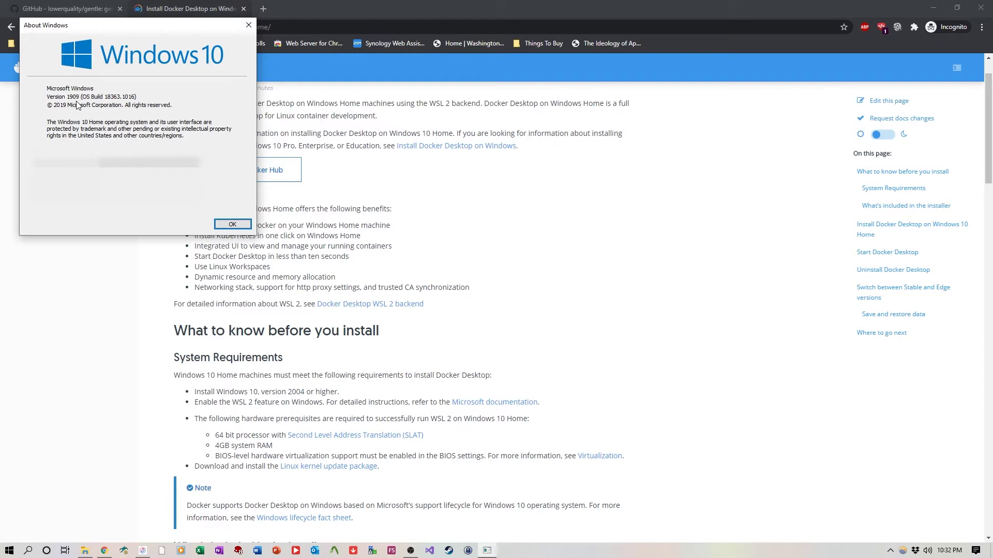
click(236, 227)
Step: Search for "windows 10 home version 2004 installer" in a new browser tab and open Microsoft's Download Windows 10 page
click(265, 8)
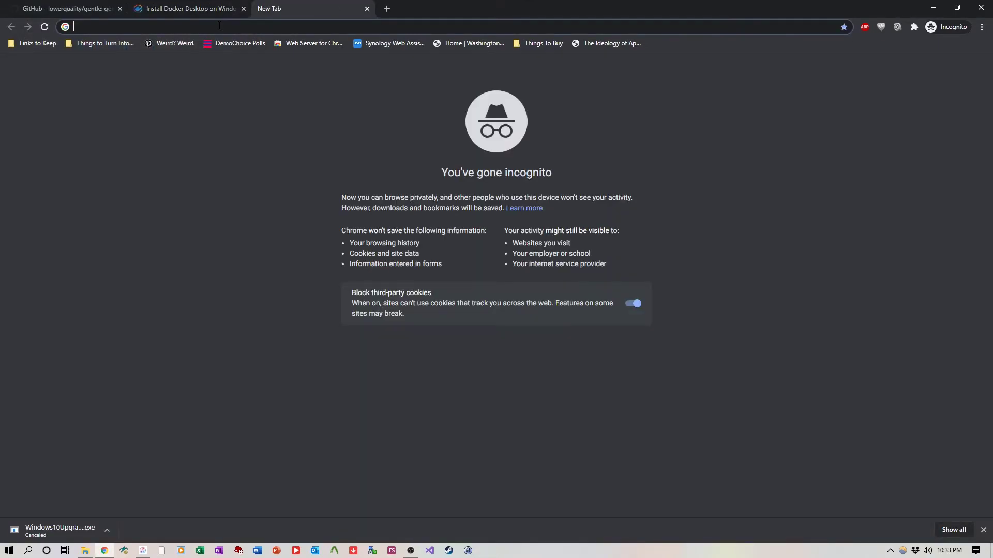
text(windows 10 hom)
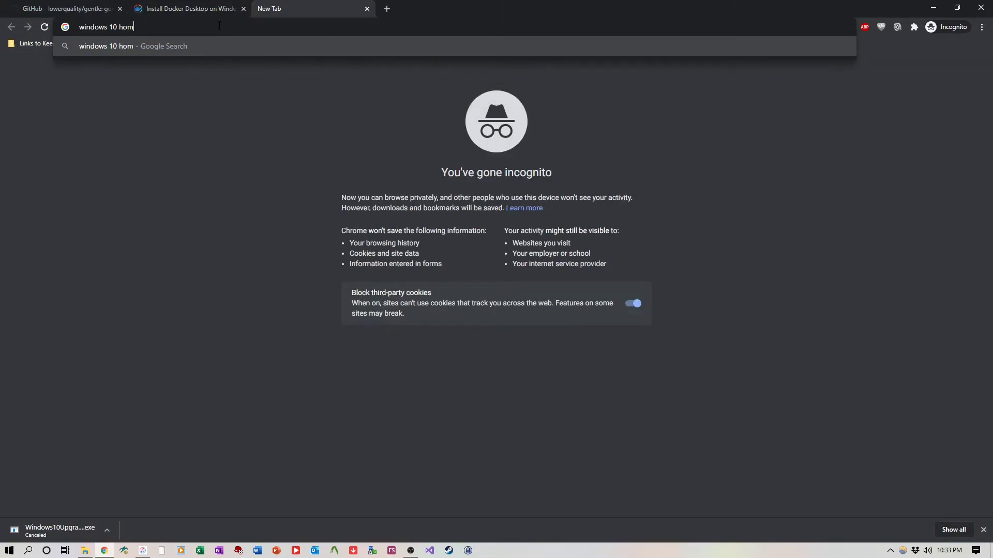
text(e version 2004 installer)
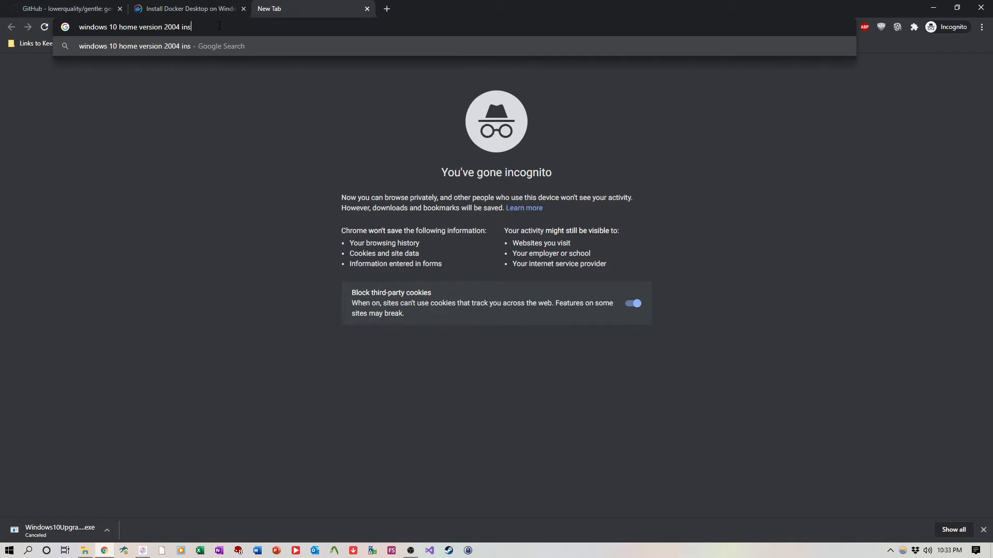
key(Return)
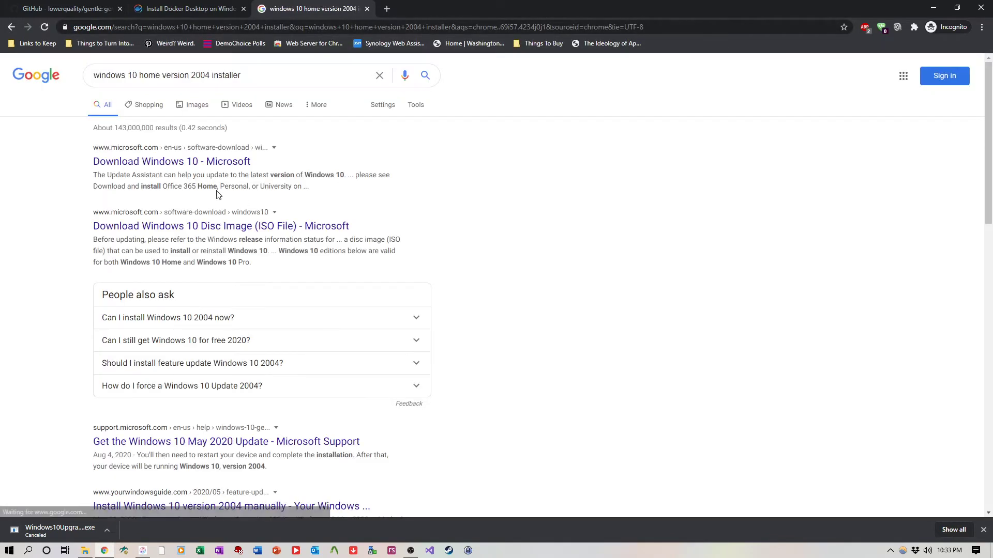
click(190, 162)
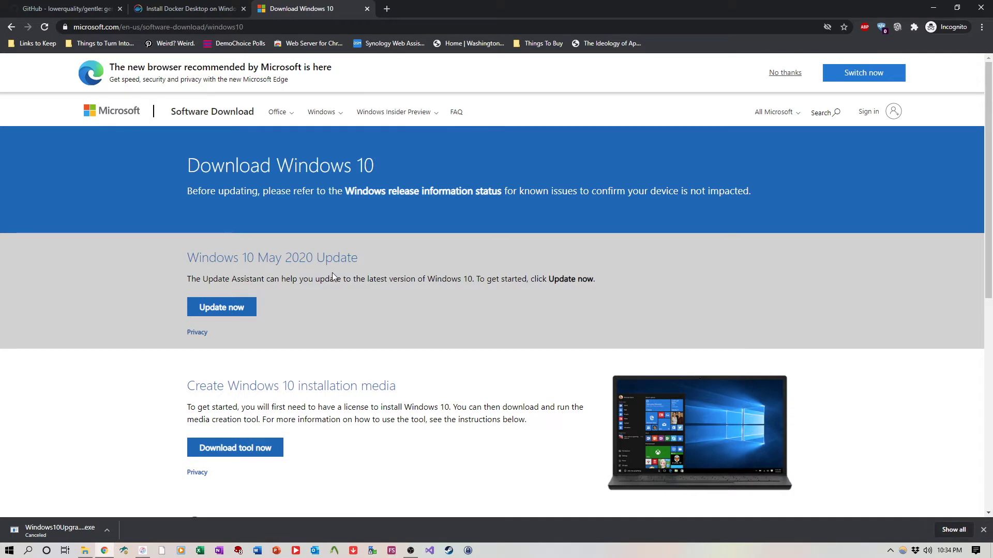
Step: Download and run the Windows 10 May 2020 Update Assistant, but cancel the update
click(228, 310)
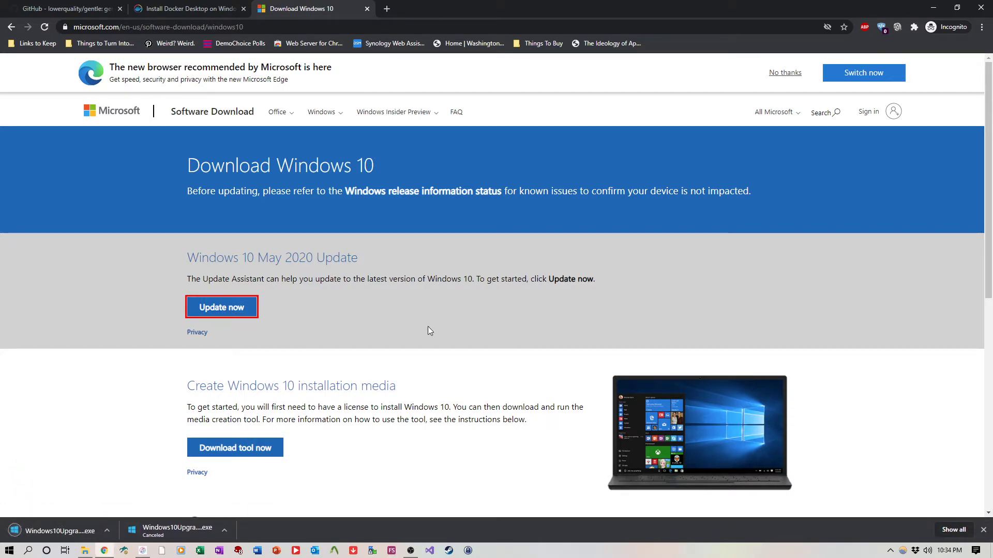
click(65, 534)
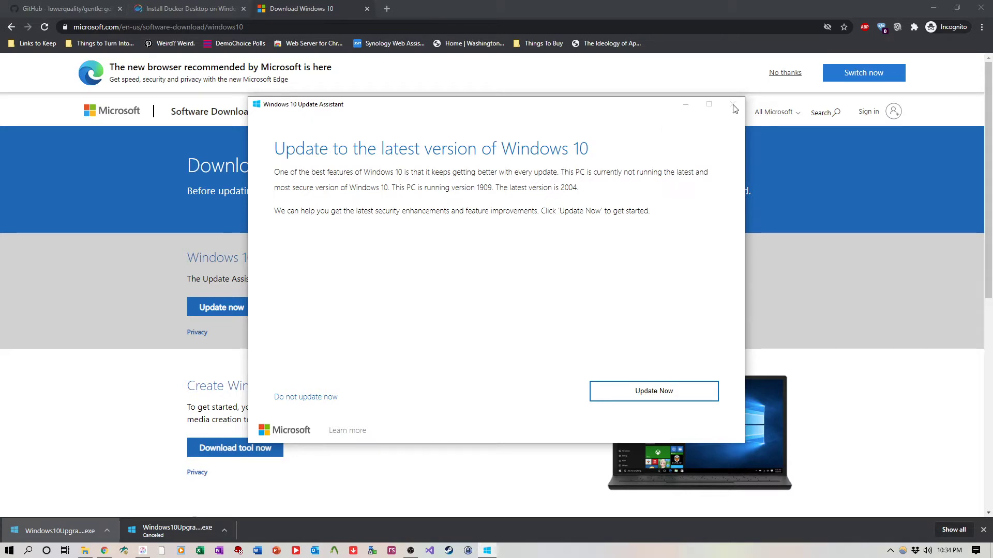
click(315, 397)
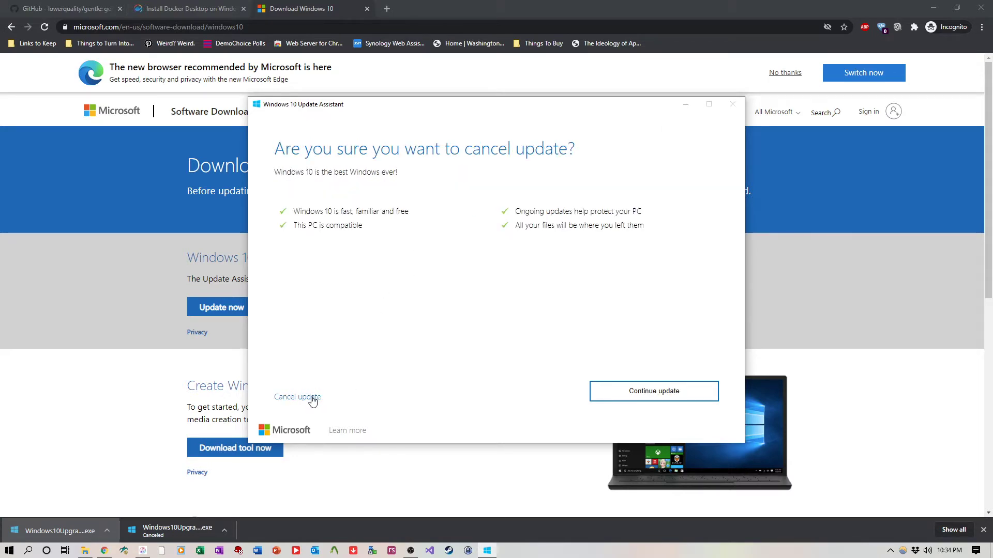
click(312, 397)
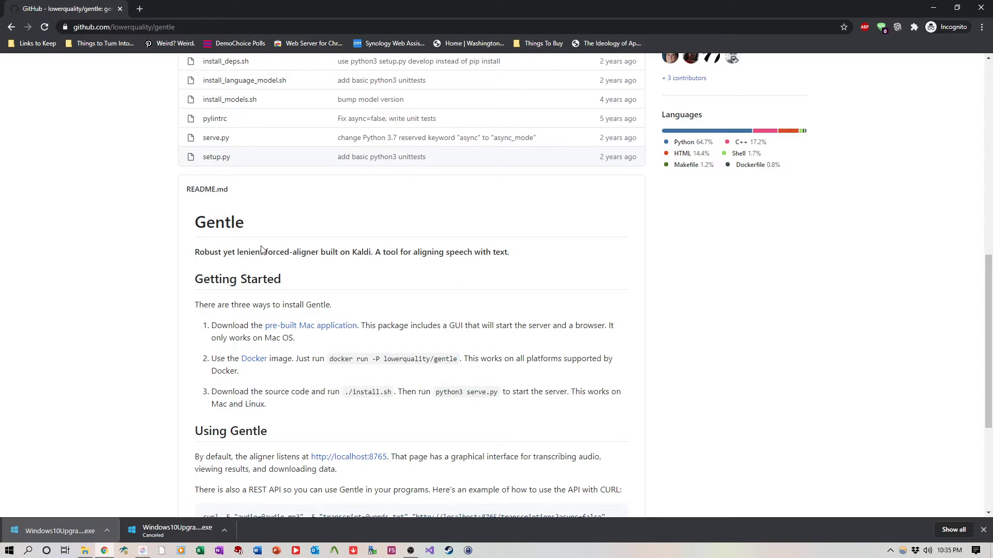
Step: Search for "virtualbox" in a new browser tab and open the Oracle VM VirtualBox site
click(139, 9)
text(virtualbox)
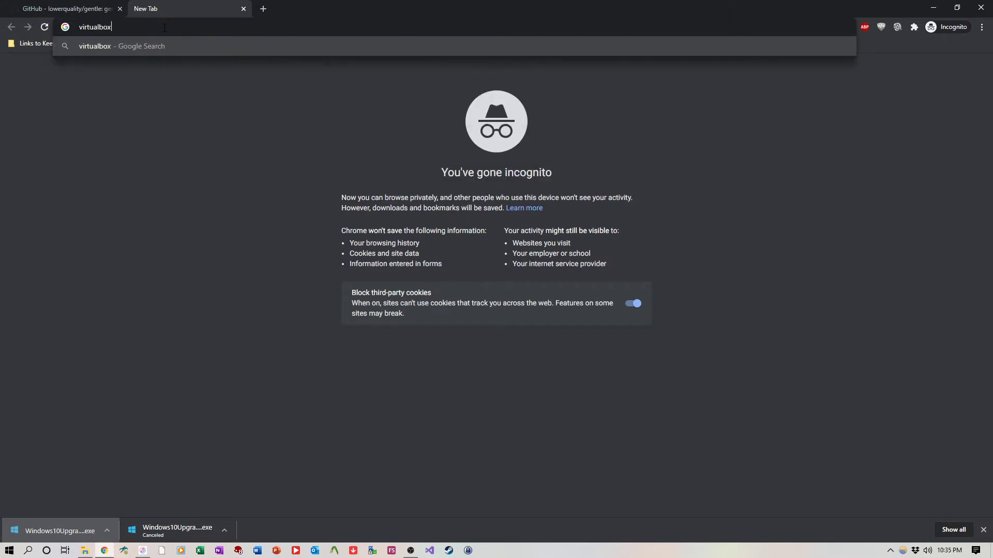
key(Return)
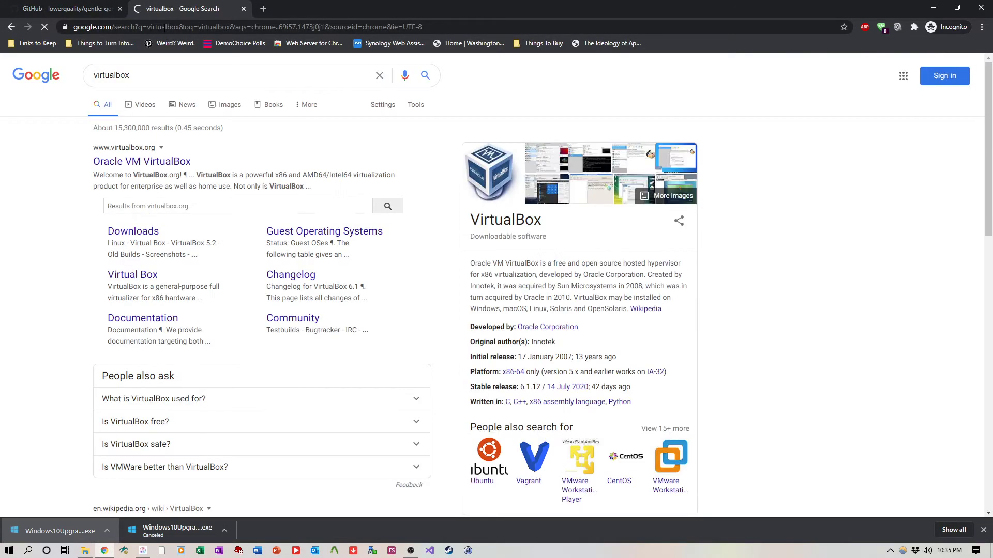
click(125, 163)
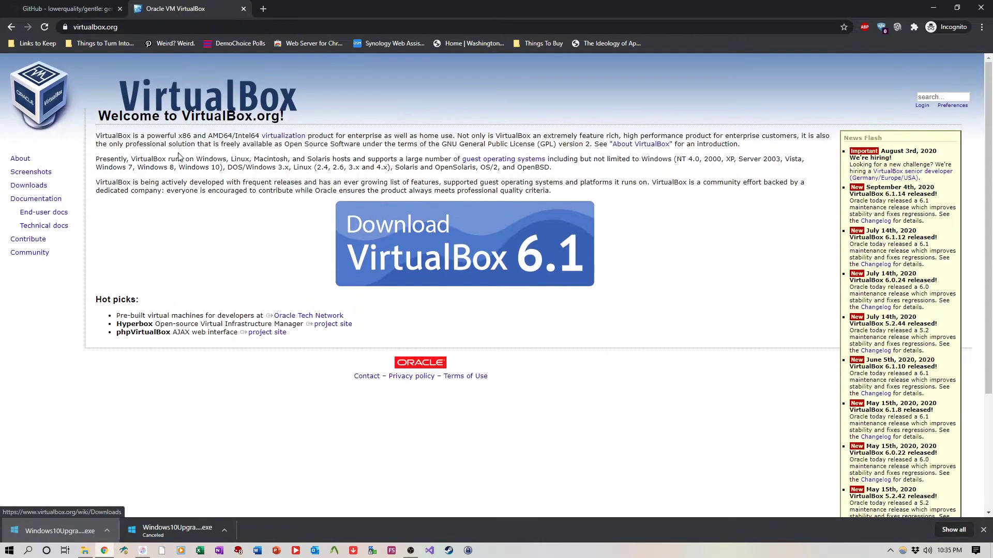
Step: Download the VirtualBox 6.1.14 platform package for Windows hosts
click(471, 243)
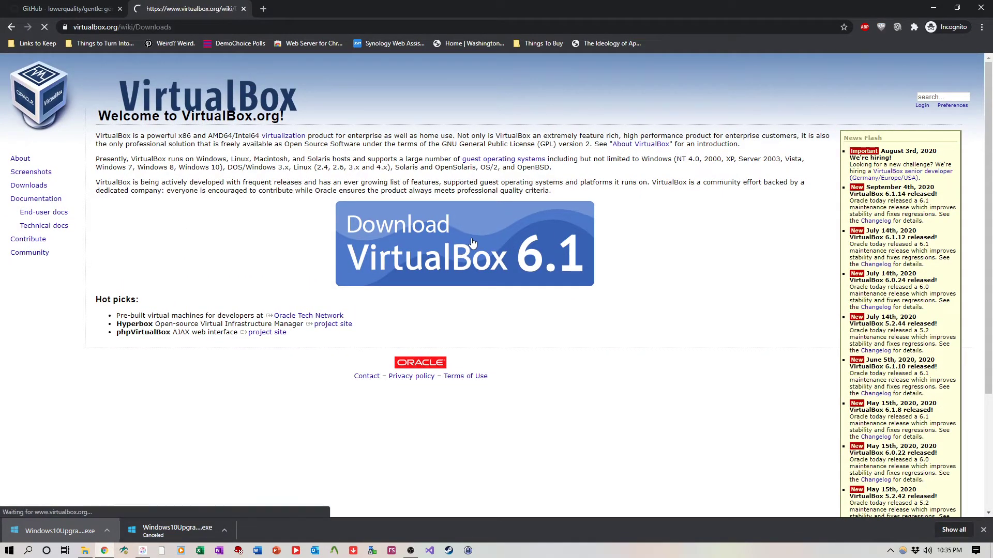
scroll(360, 236, down, 1)
scroll(274, 217, down, 3)
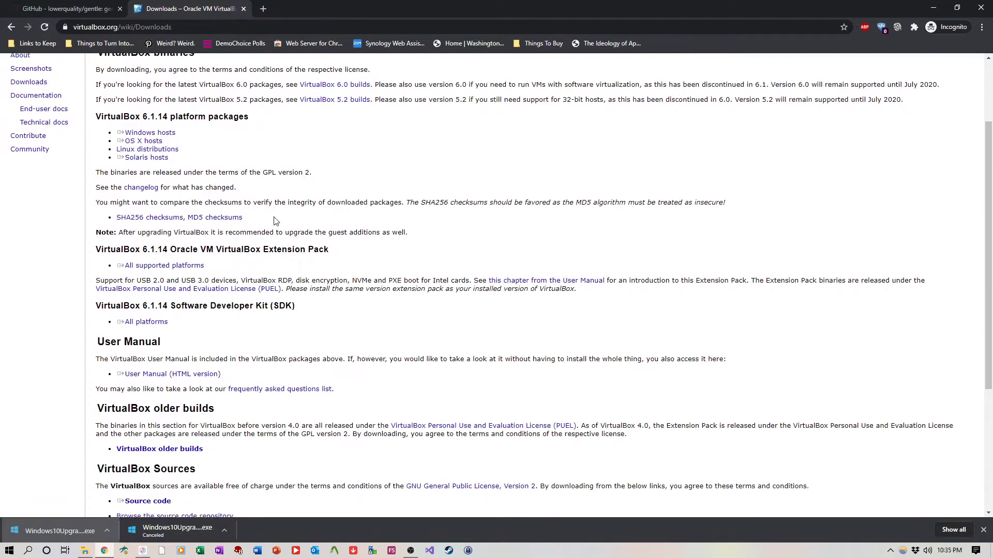
scroll(274, 212, up, 3)
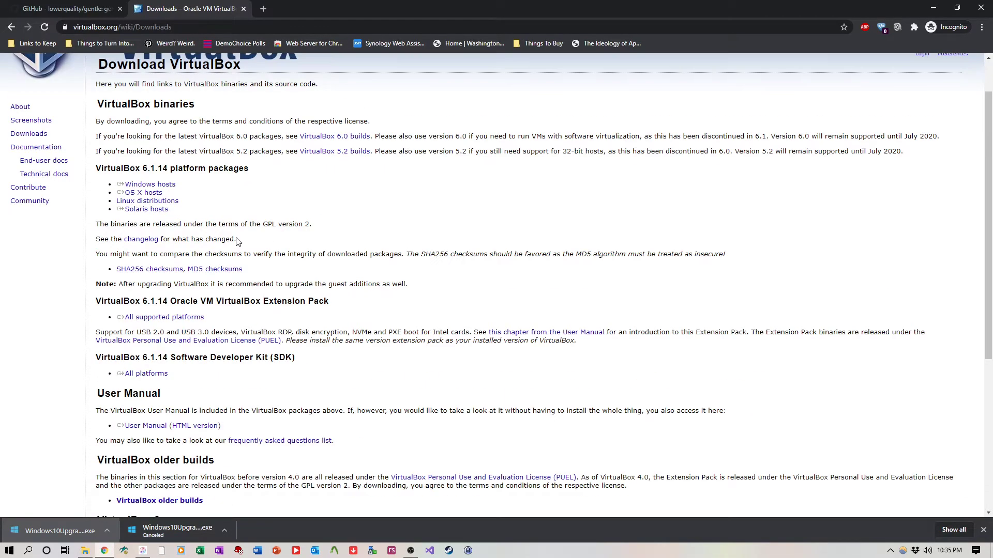
click(150, 185)
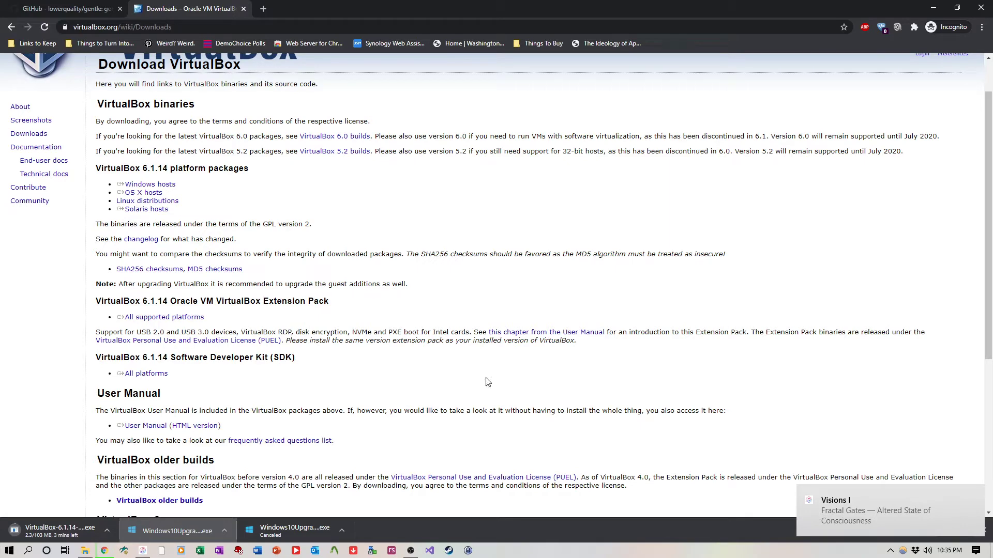
mouse_move(919, 522)
click(974, 495)
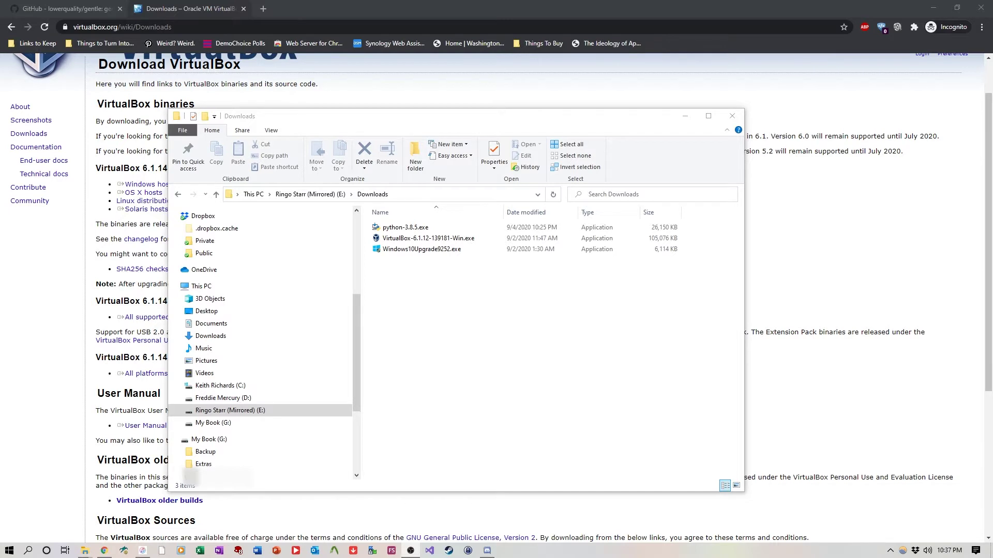
Step: Search for "ubuntu" in a new browser tab and open the official Ubuntu site
click(355, 6)
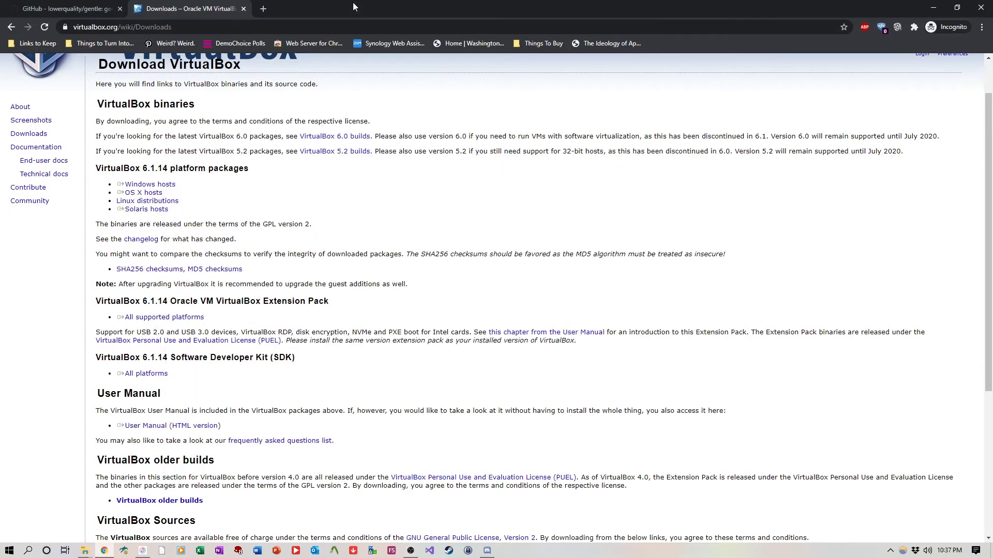
click(263, 9)
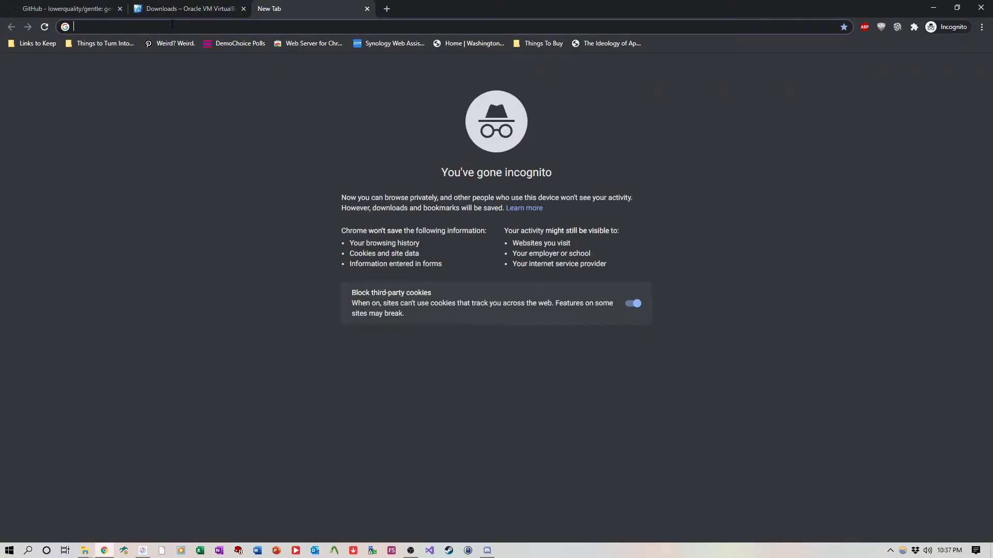
text(ubuntu)
key(Return)
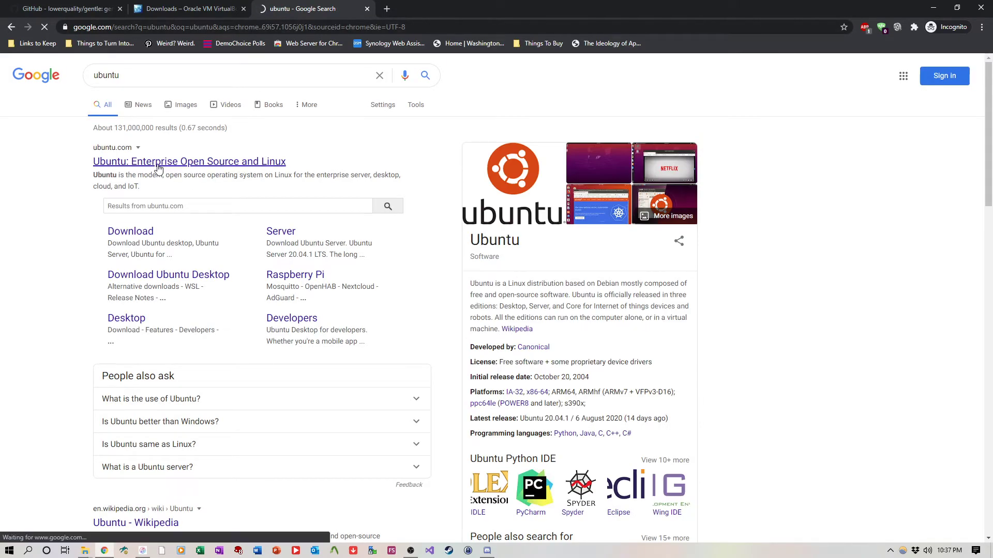
click(159, 164)
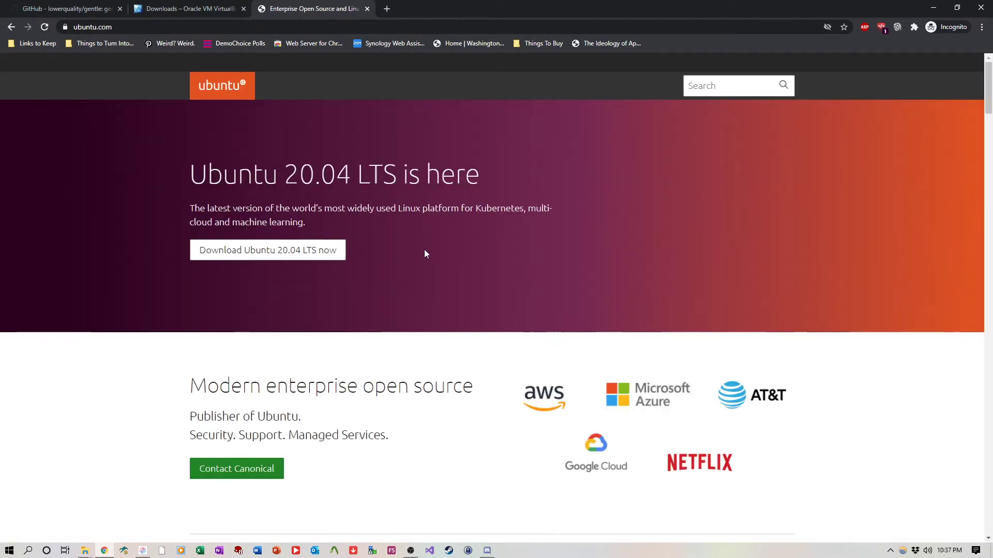
Step: Download the Ubuntu Desktop 20.04.1 LTS image from the Ubuntu downloads page
click(295, 257)
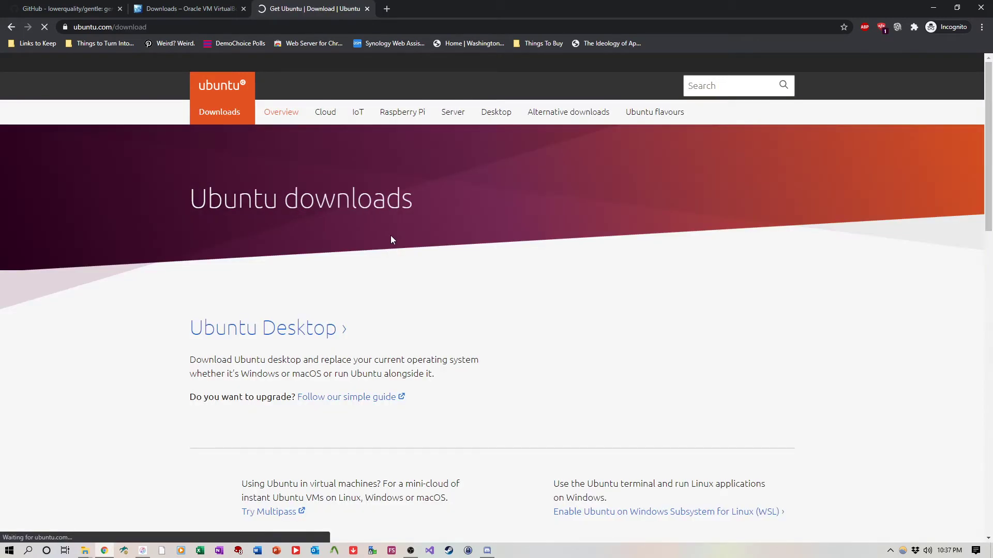
scroll(377, 340, down, 5)
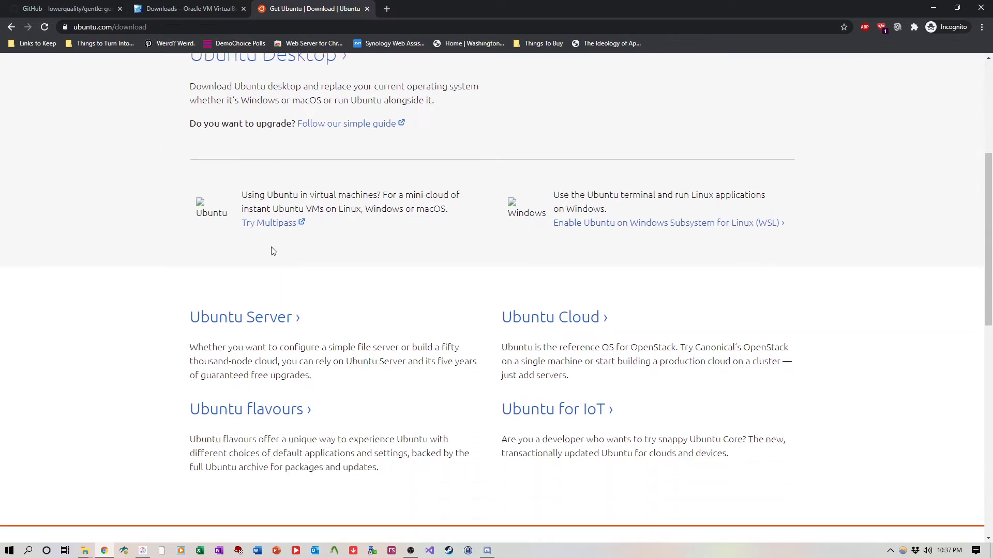
scroll(275, 244, up, 2)
click(305, 165)
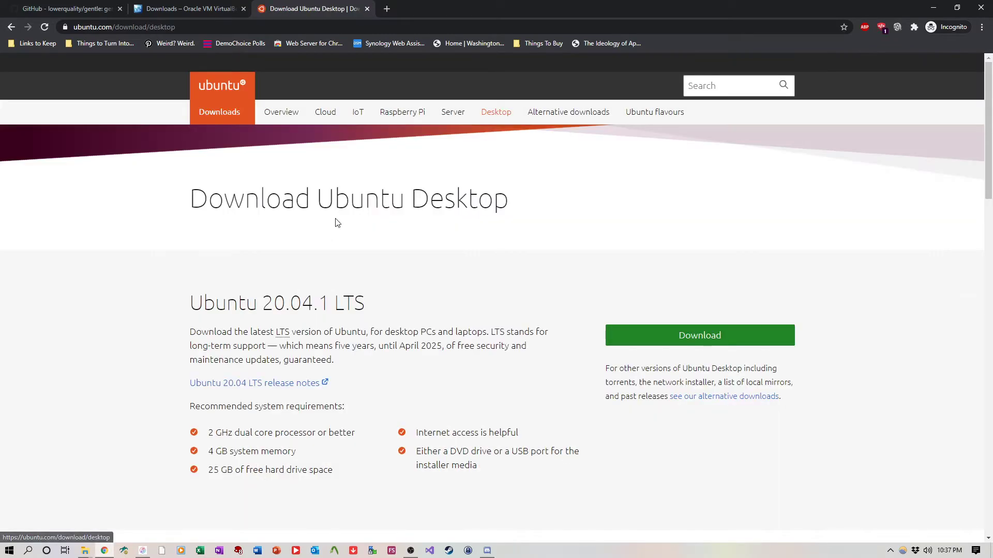
scroll(302, 171, down, 1)
click(704, 284)
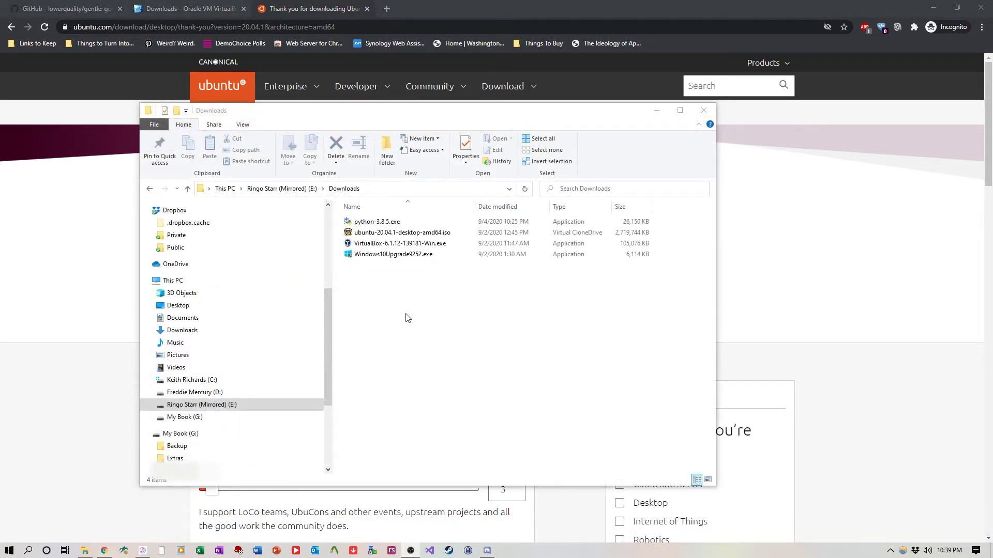
Step: Run the VirtualBox 6.1.12 installer from the Downloads folder and proceed to its custom setup
click(448, 322)
double_click(393, 251)
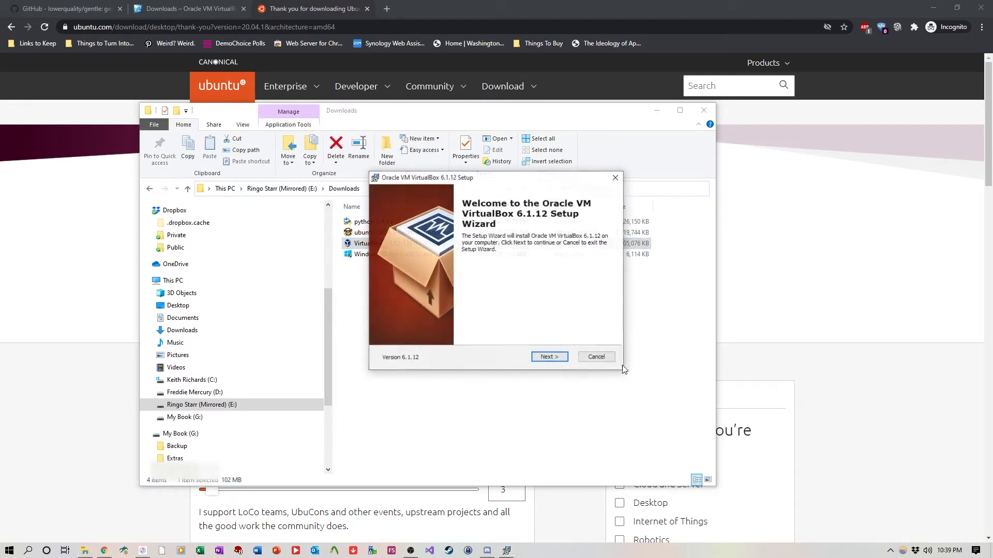
click(551, 357)
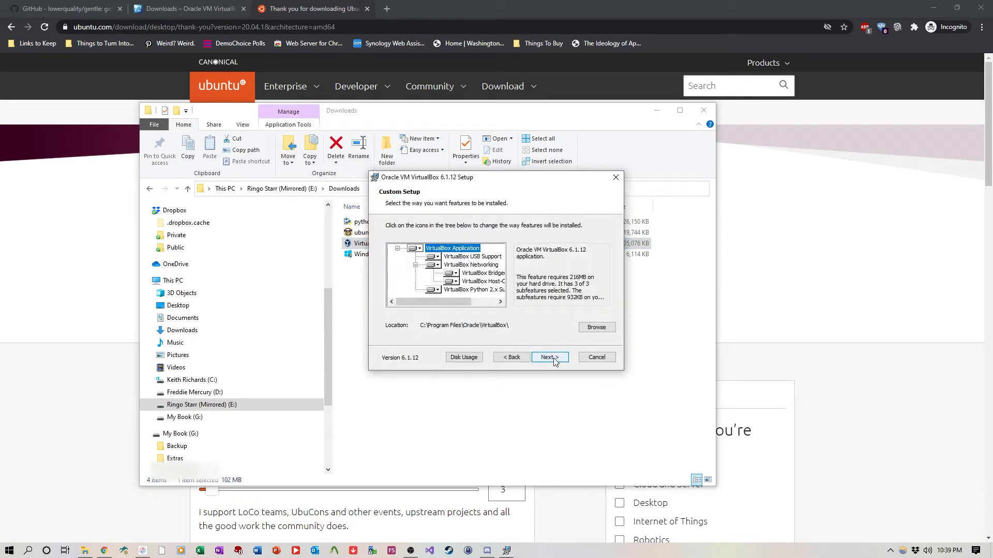
Step: Set the VirtualBox installation folder to D:\VirtualBox\ and accept the default shortcut and file association options
click(596, 327)
click(562, 228)
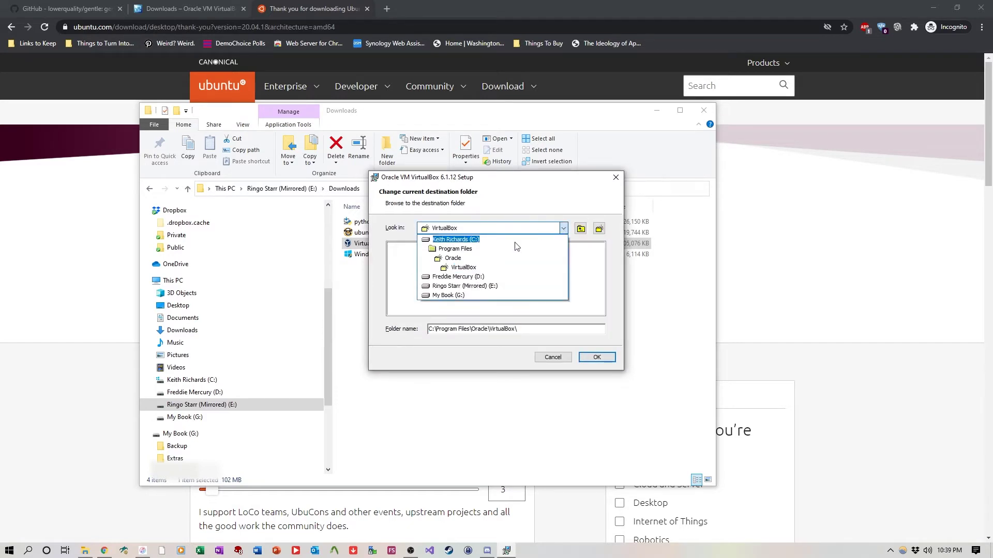
click(455, 277)
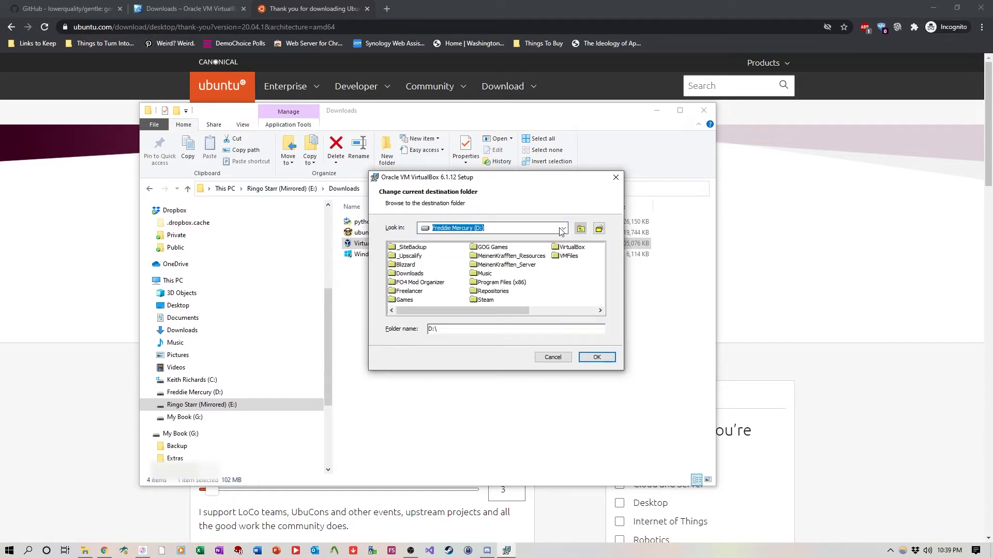
click(571, 248)
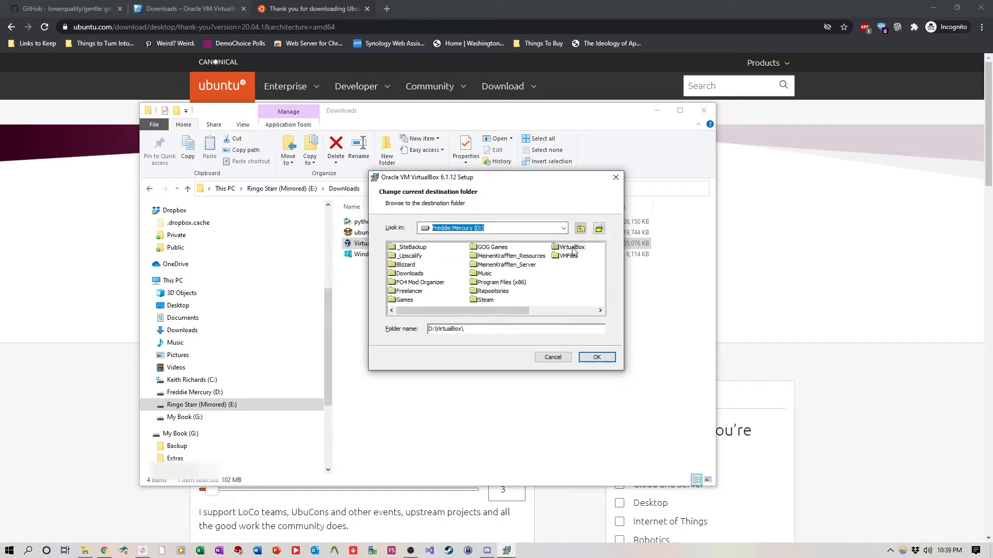
click(597, 358)
click(553, 362)
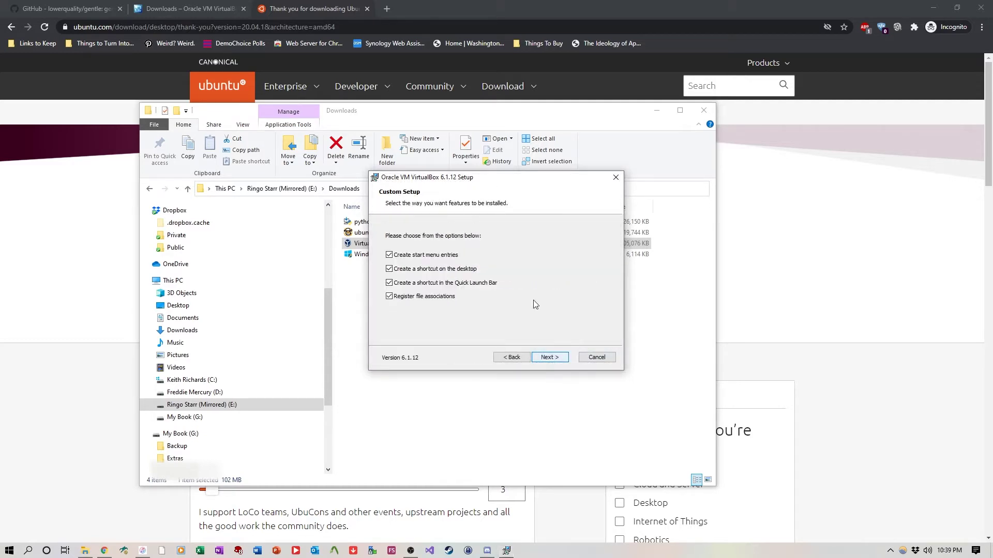
click(565, 358)
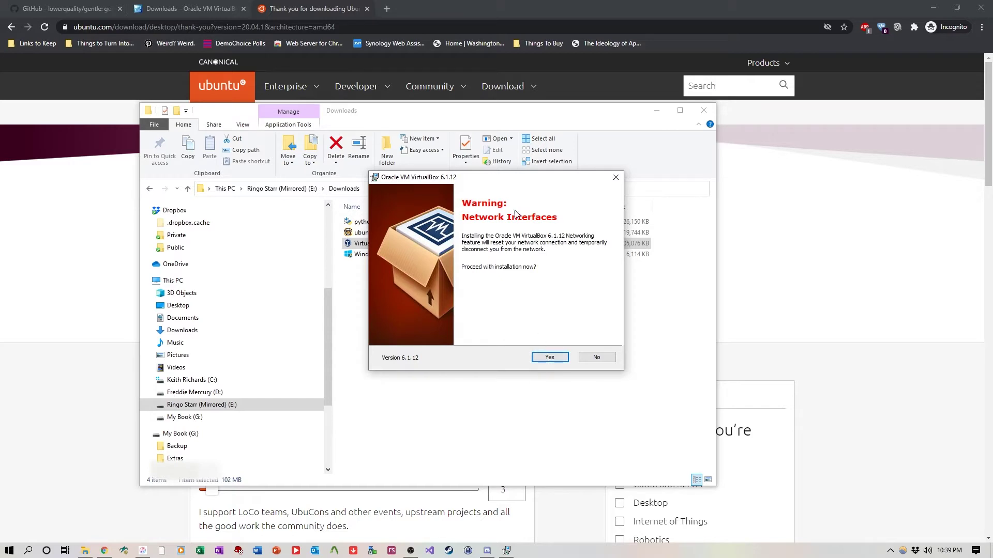
Step: Accept the network interface warning to install VirtualBox 6.1.12, and finish the setup with VirtualBox set to start
click(549, 357)
click(550, 356)
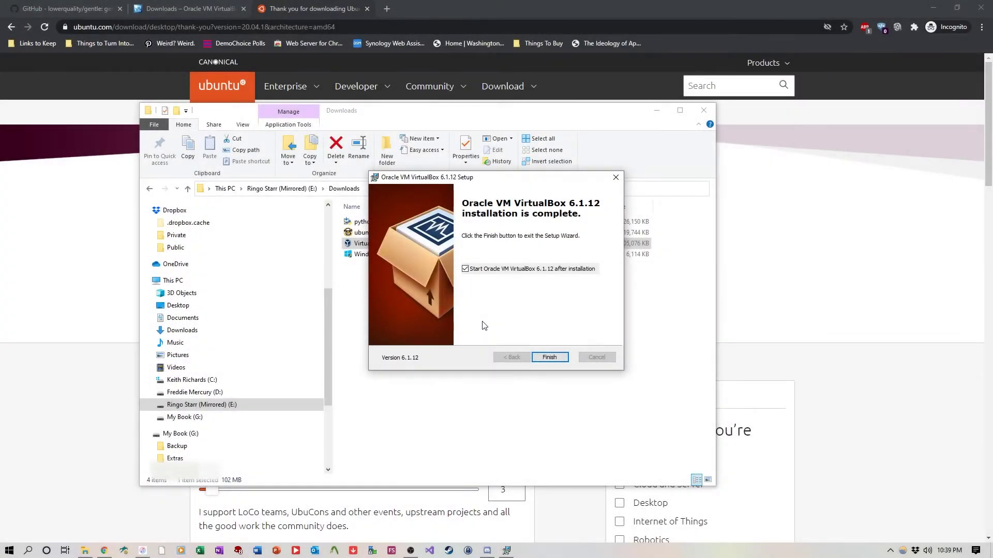
click(551, 358)
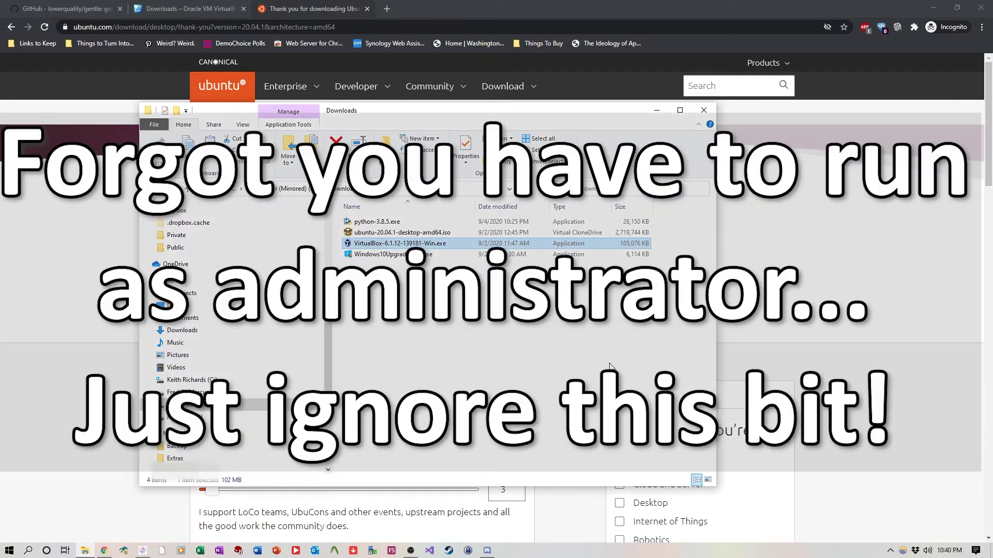
drag(460, 203, 466, 230)
click(488, 263)
text(Ubuntu Machine)
click(465, 402)
click(436, 418)
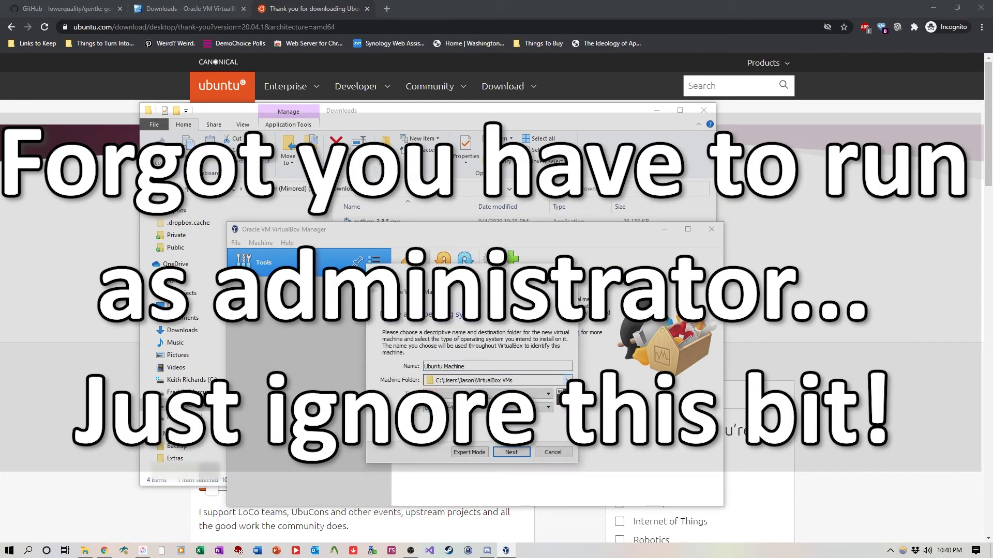
click(496, 378)
click(447, 396)
drag(417, 310, 417, 372)
click(243, 330)
double_click(481, 251)
click(600, 447)
click(558, 434)
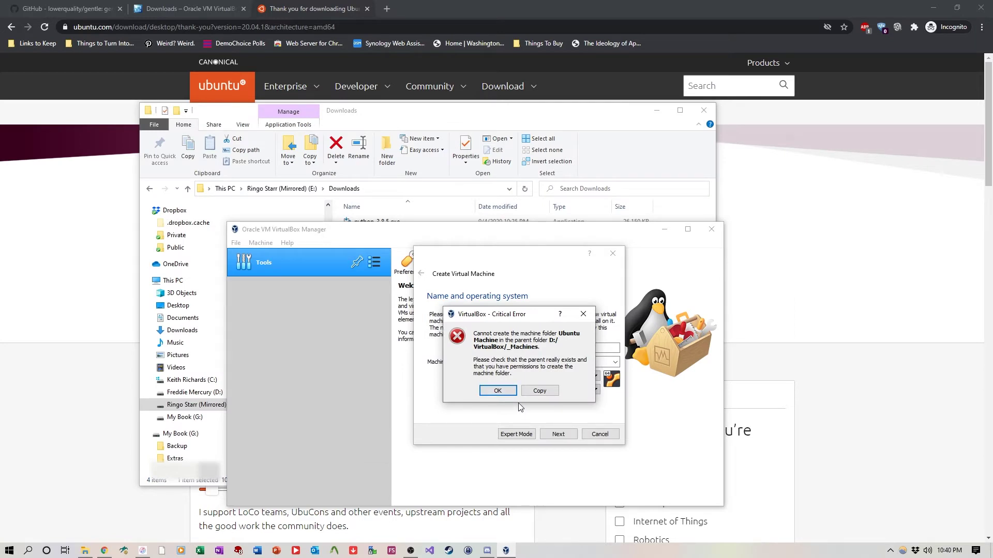
click(496, 392)
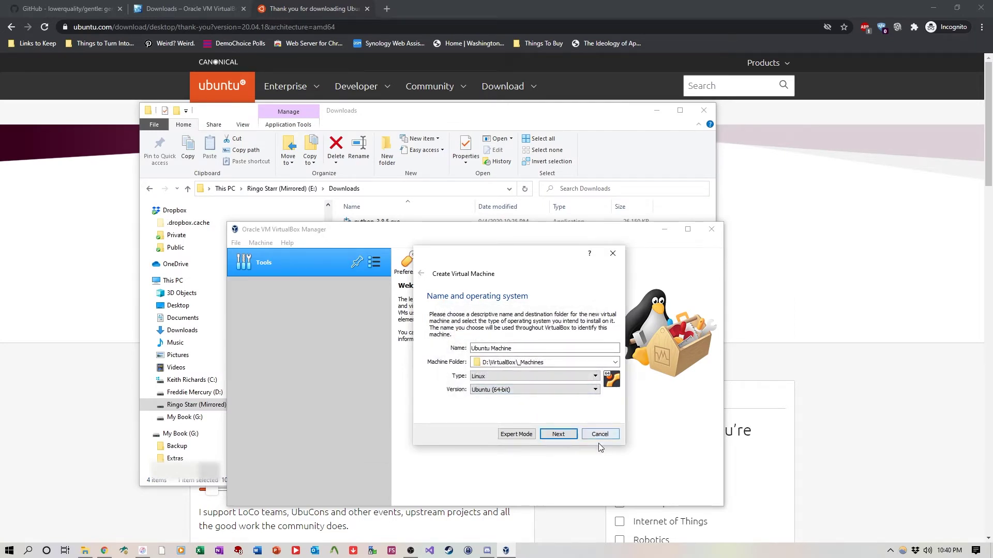
click(604, 436)
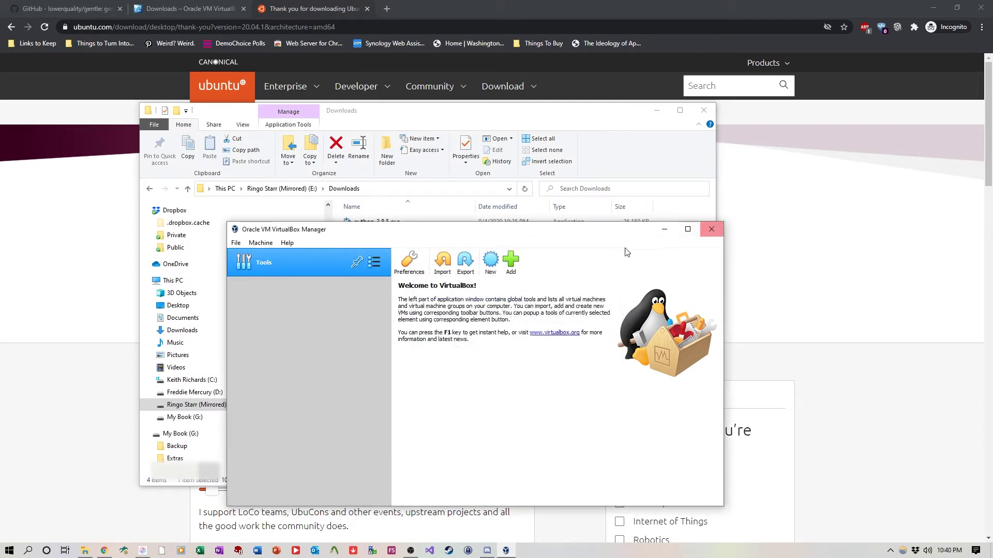
click(711, 229)
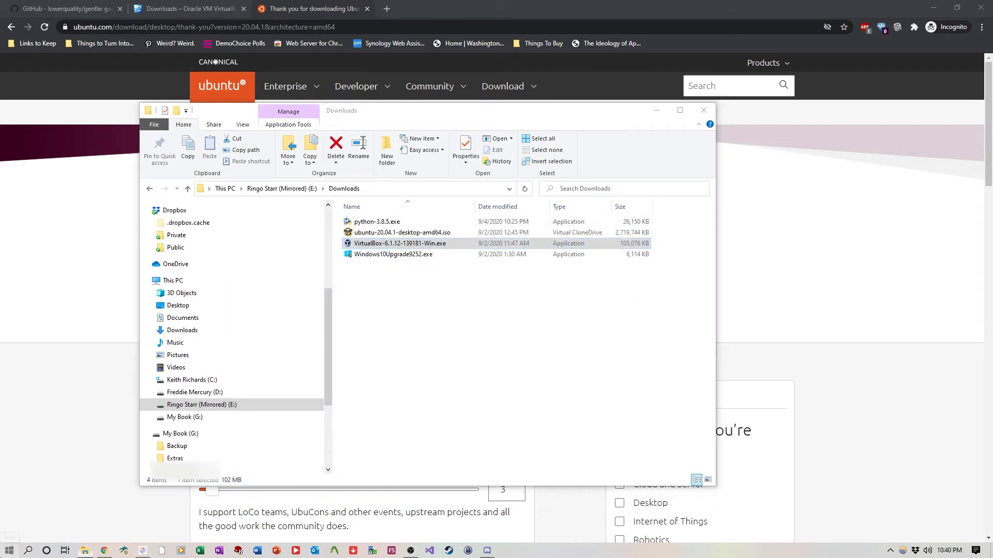
Step: Find Oracle VM VirtualBox by searching for "virtual" and run it as administrator
click(9, 550)
text(virtual)
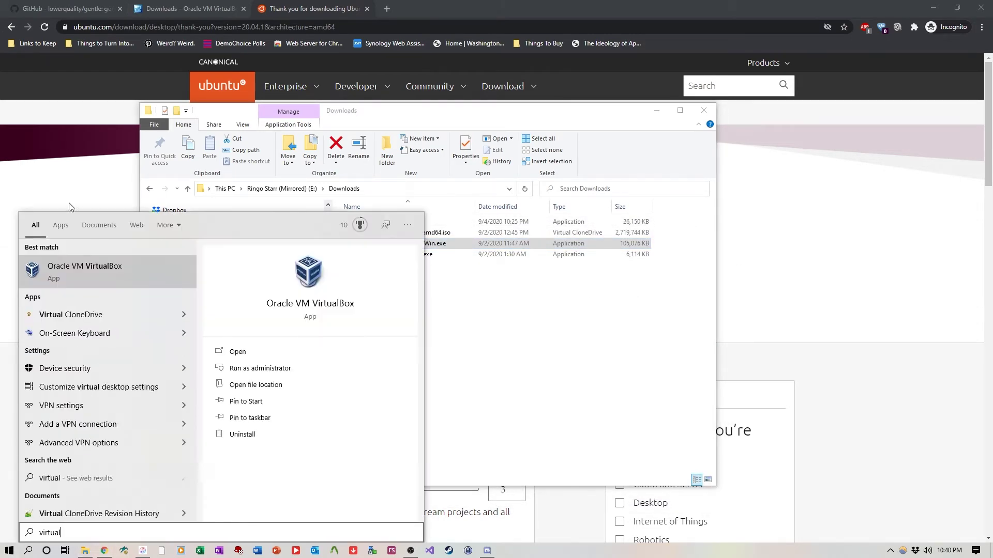
right_click(111, 272)
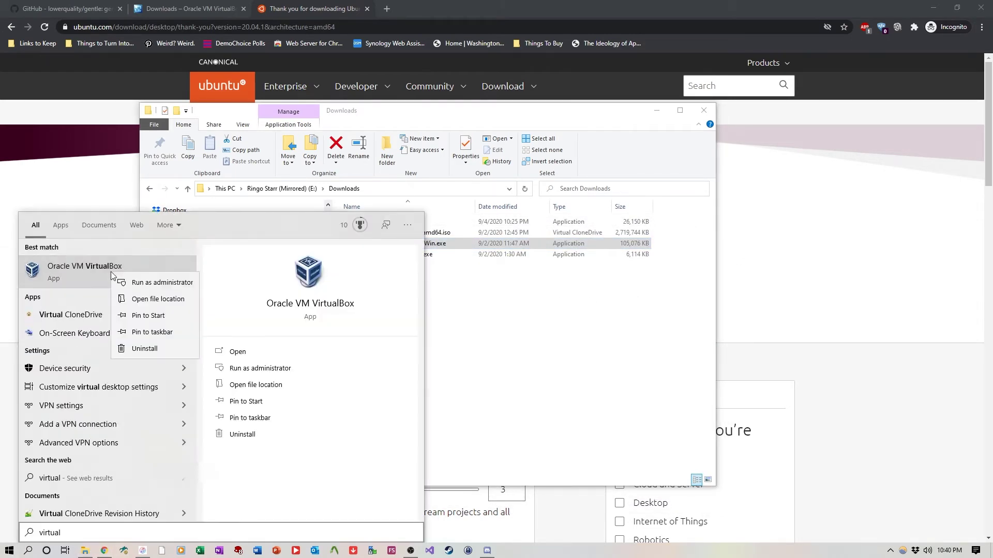
click(154, 283)
Step: Start a new Ubuntu (64-bit) Linux virtual machine named "Ubuntu Box", stored in the D:\VirtualBox\_Machines folder
click(492, 261)
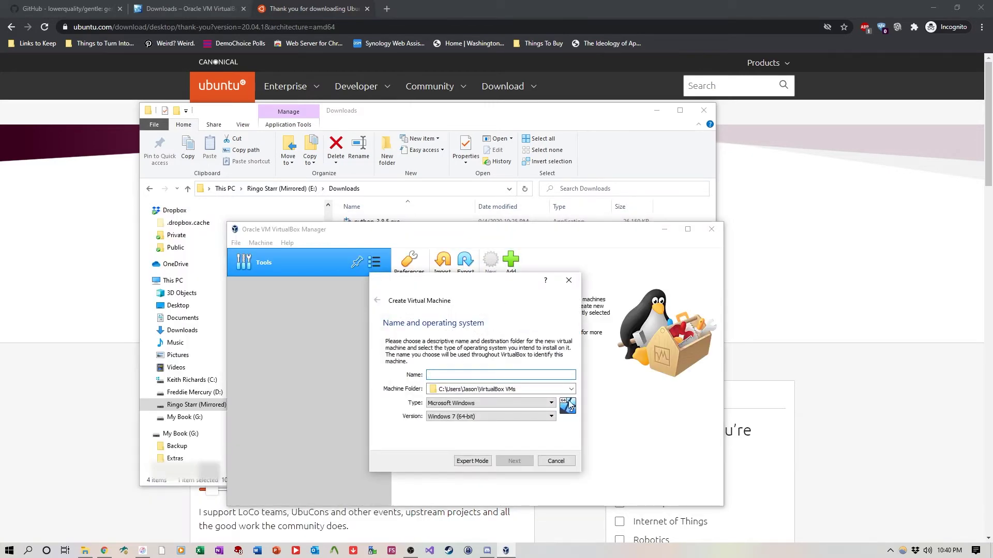
text(Ubunt)
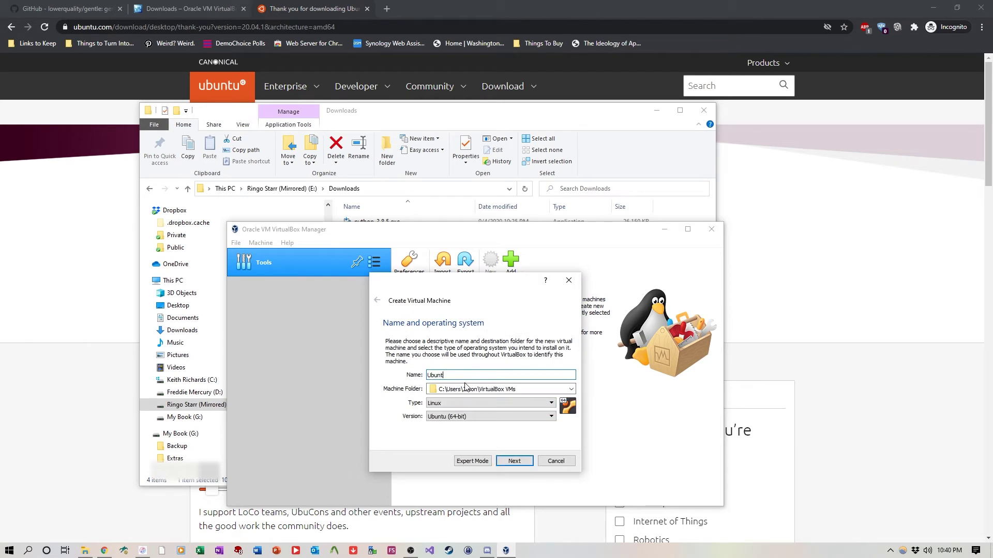
text(u Box)
click(571, 389)
click(491, 410)
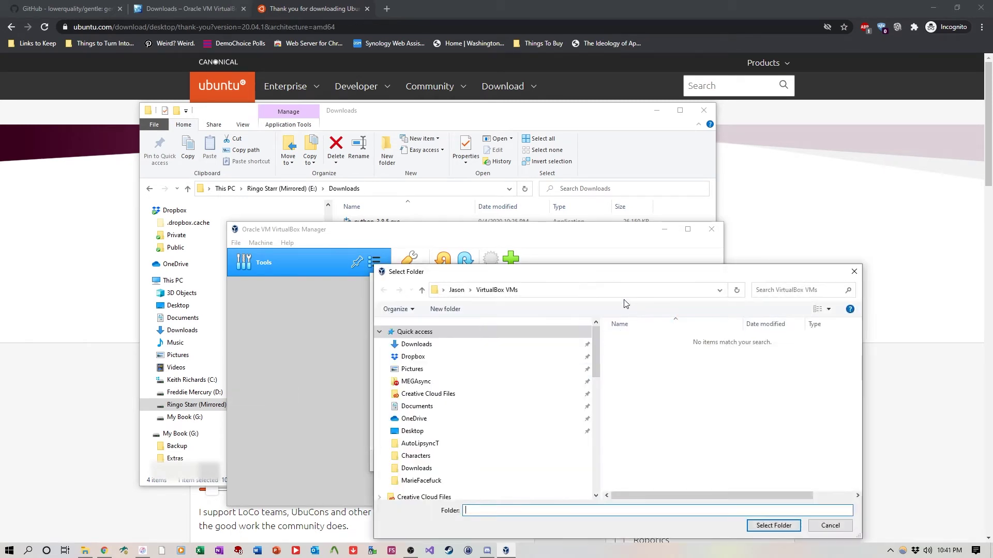
scroll(310, 310, down, 5)
click(258, 308)
click(468, 261)
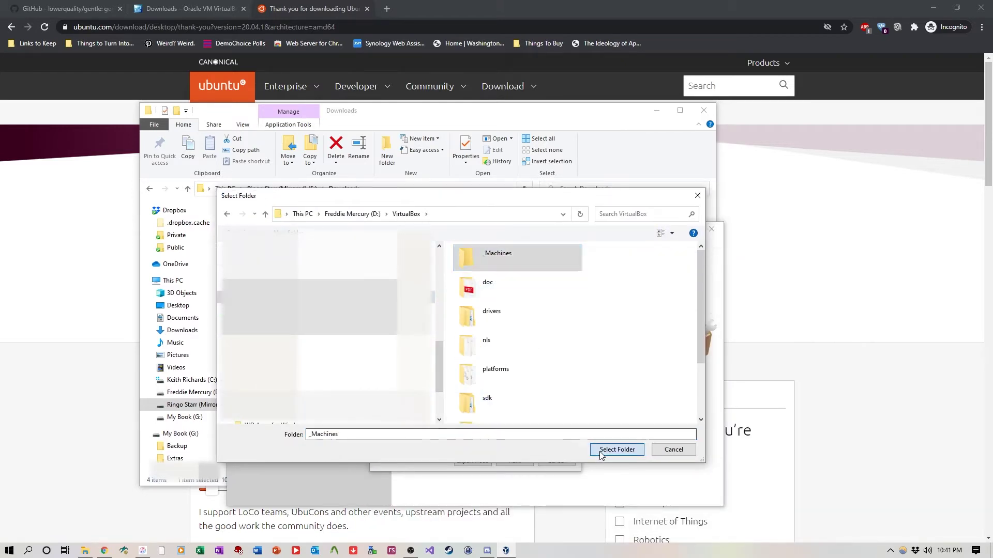
click(602, 450)
click(514, 461)
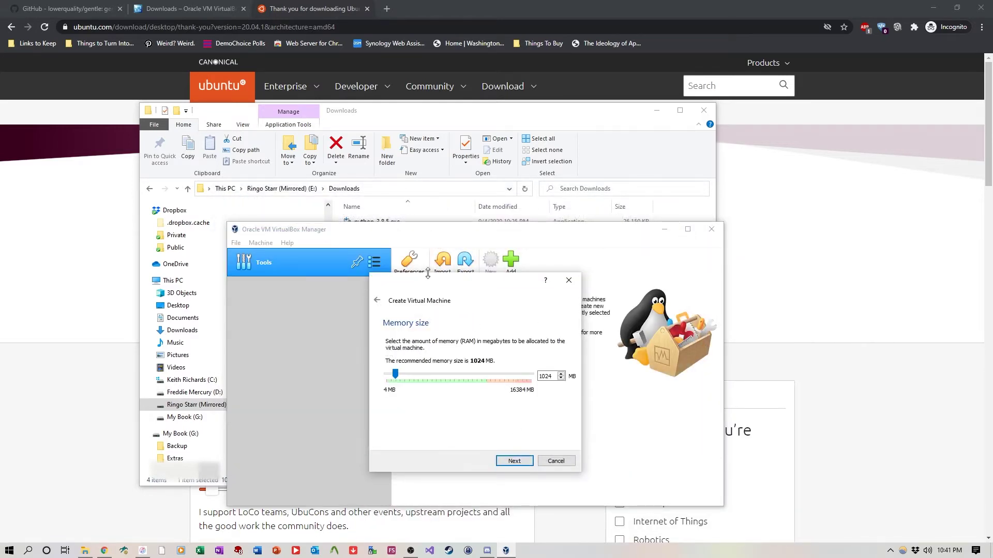
Step: Allocate 4096 MB of memory to the new virtual machine
drag(431, 281, 439, 275)
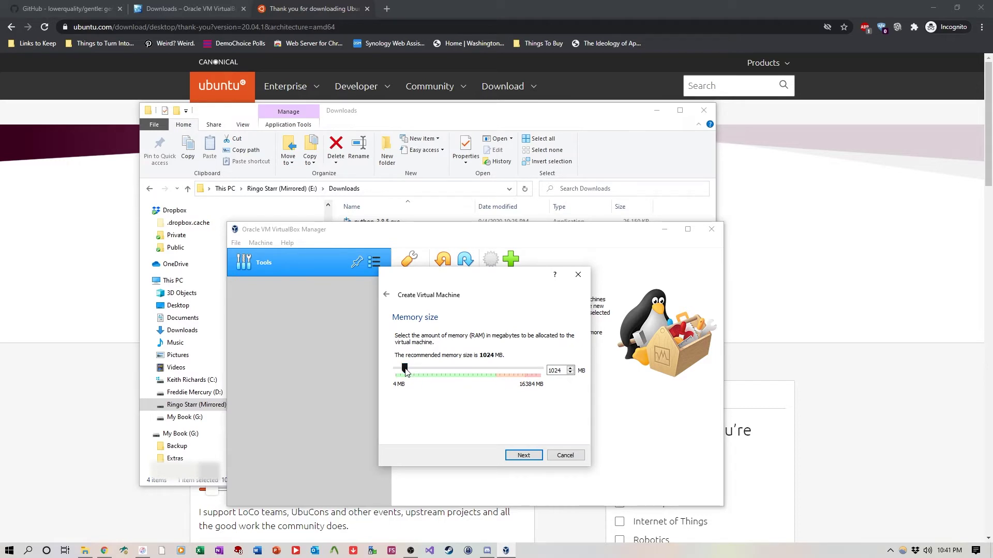
drag(406, 372, 434, 373)
click(521, 456)
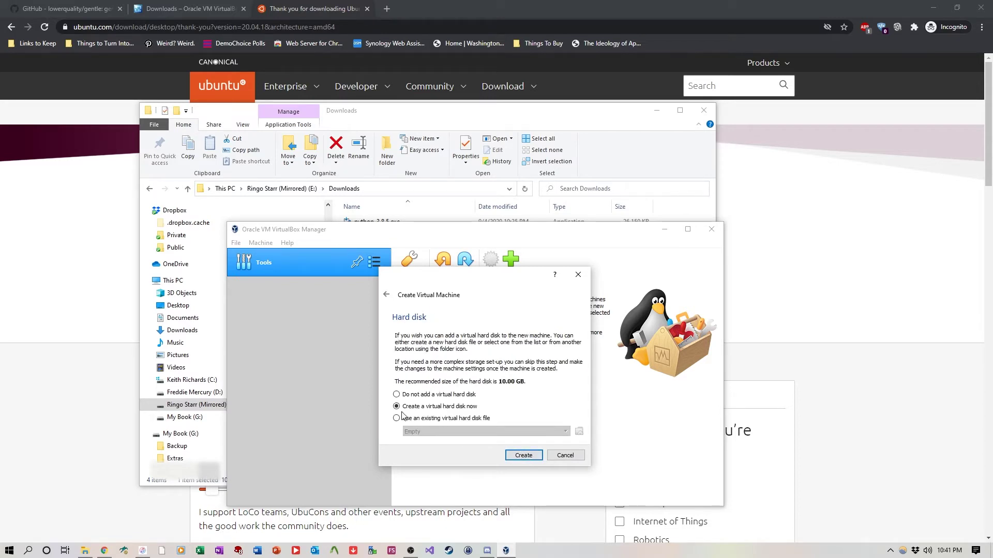
Step: Create a new dynamically allocated VDI virtual hard disk of 50 GB for the machine
click(523, 455)
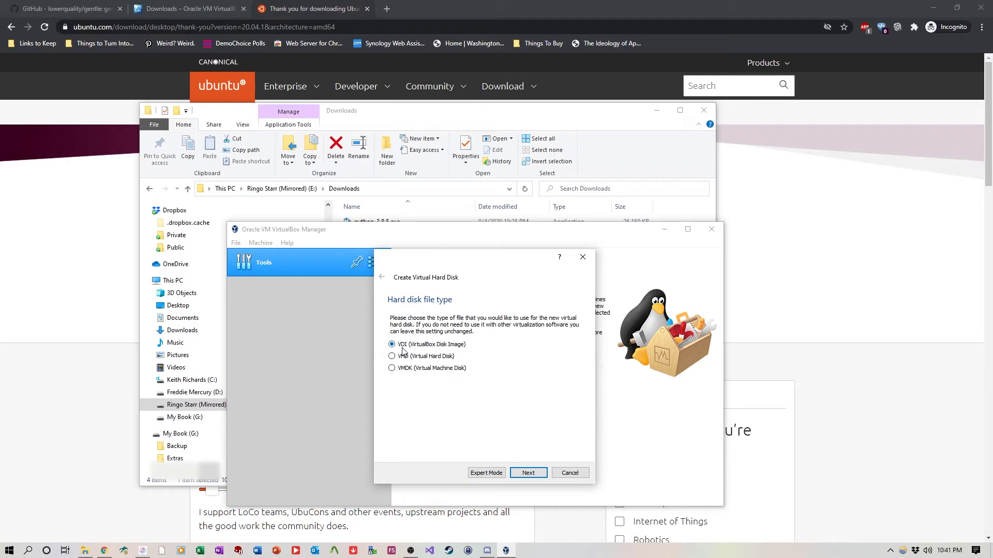
click(528, 472)
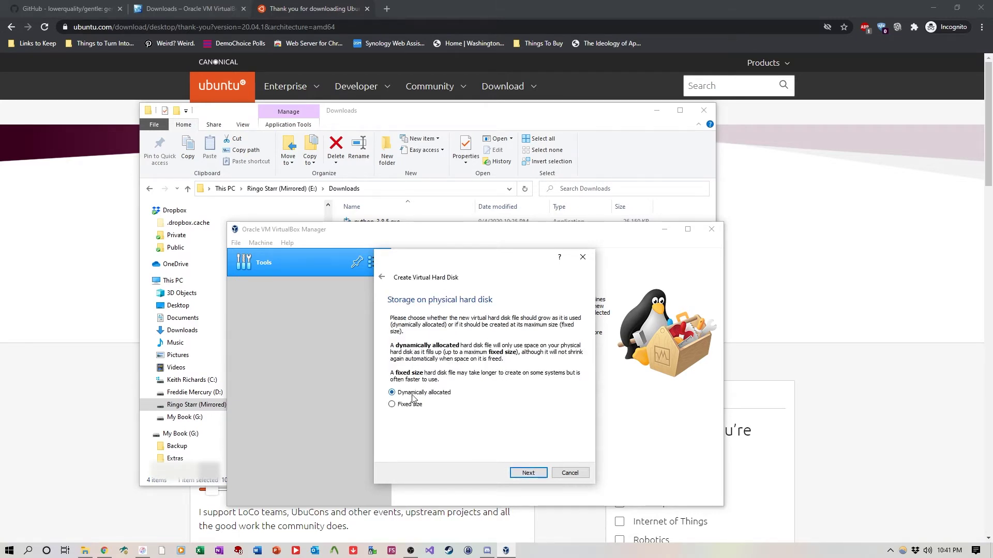
click(526, 472)
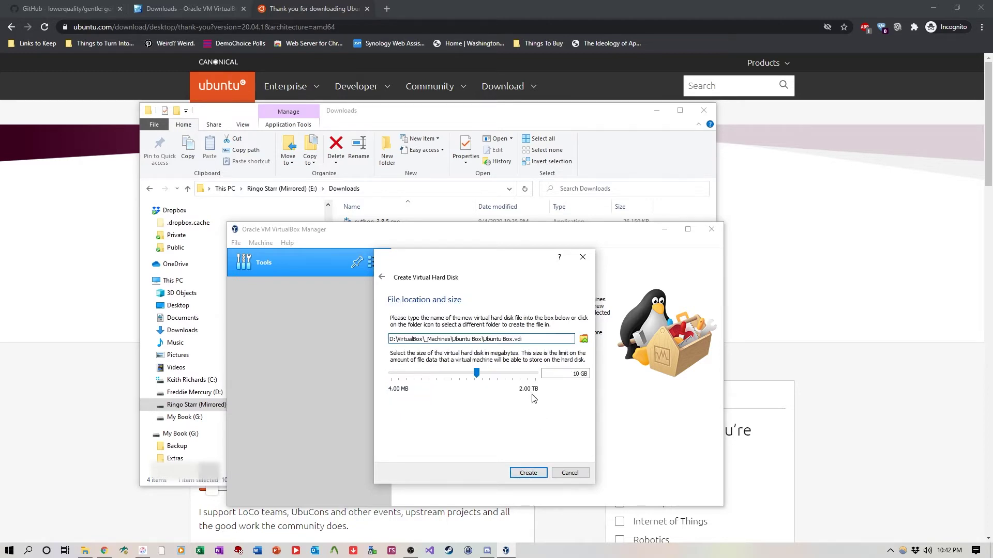
click(576, 374)
key(BackSpace)
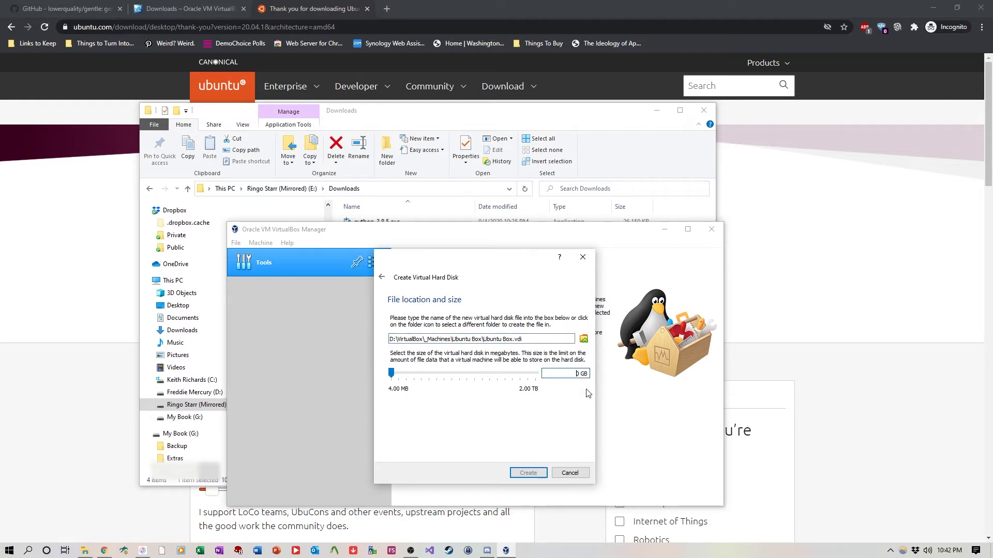
text(5)
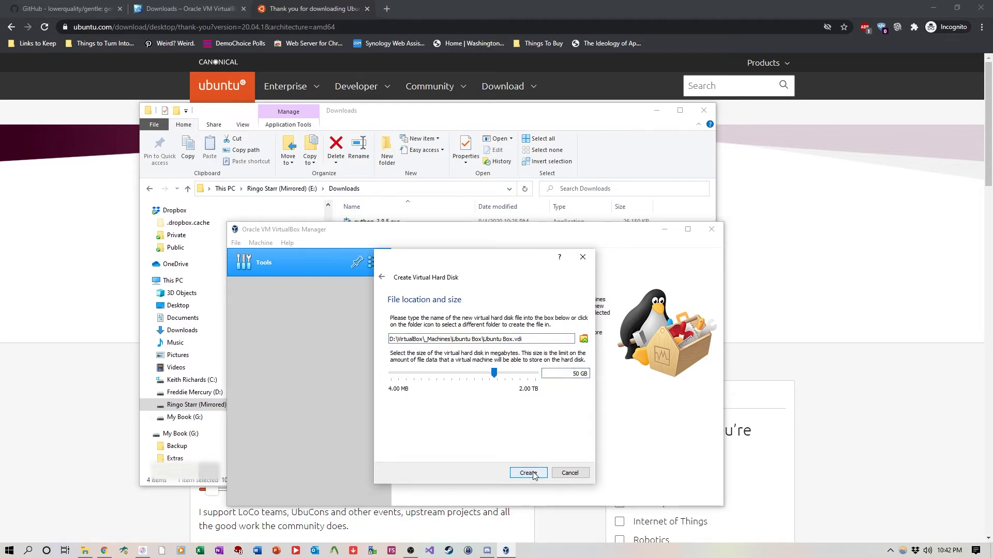
click(528, 473)
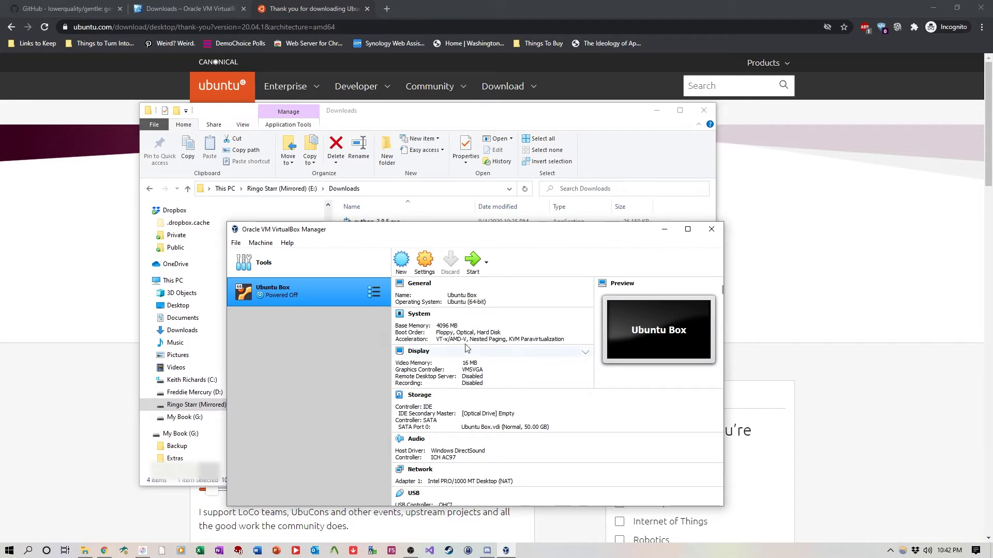
Step: Start the Ubuntu Box machine and open the optical disk selector for its start-up disk
drag(377, 229, 385, 218)
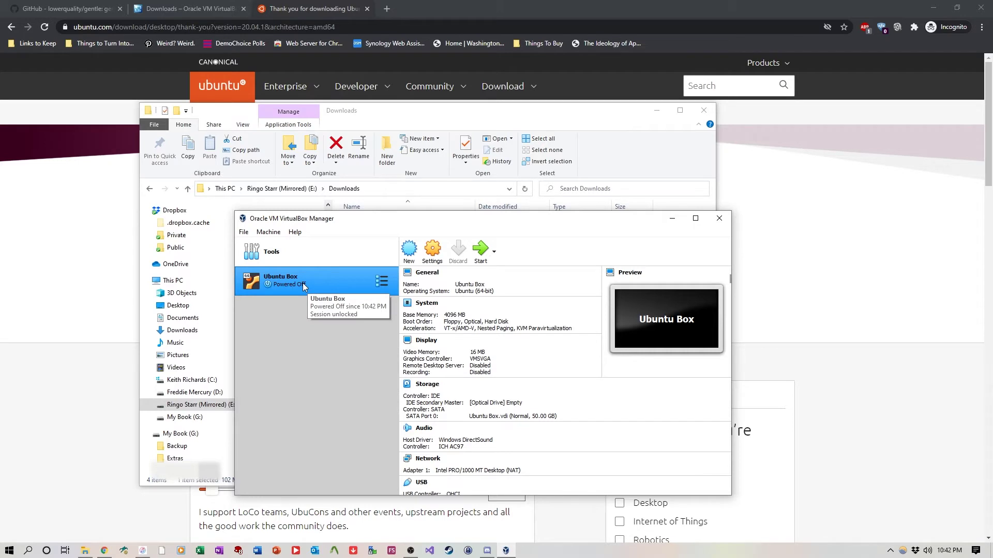
click(481, 251)
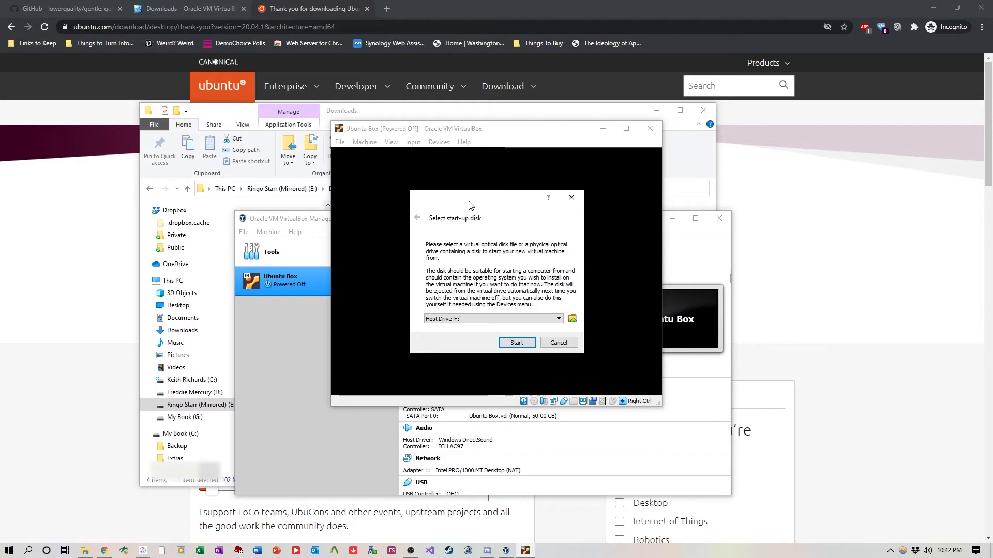
click(530, 336)
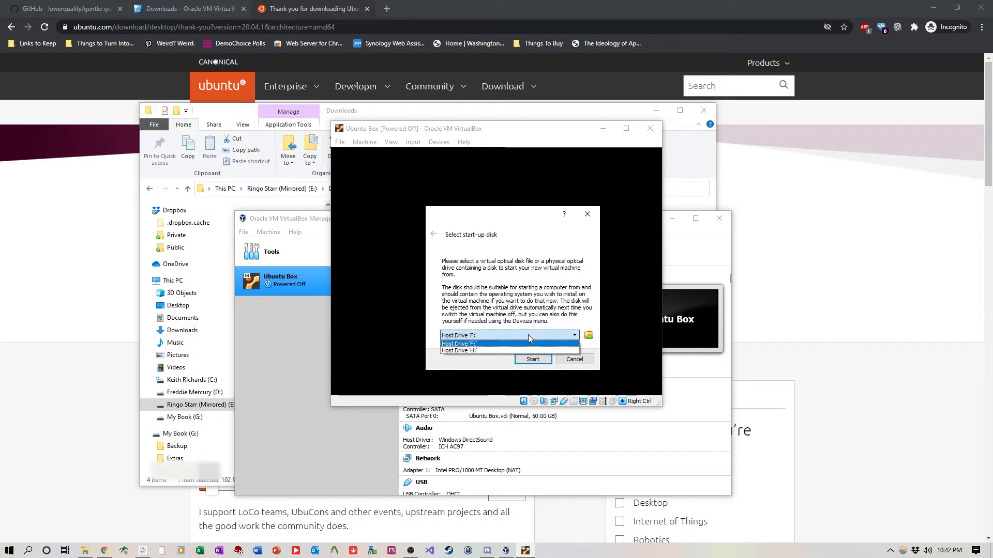
click(529, 335)
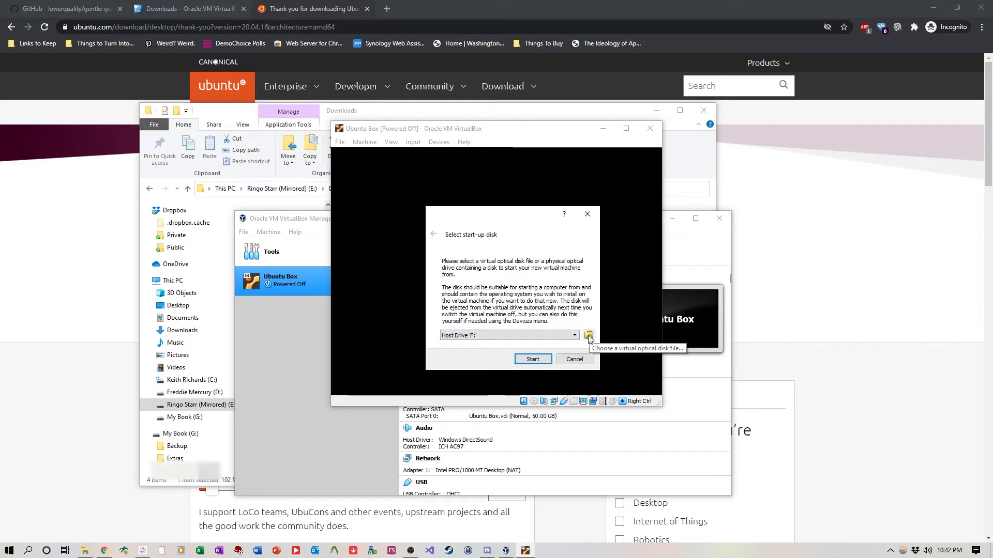
click(588, 337)
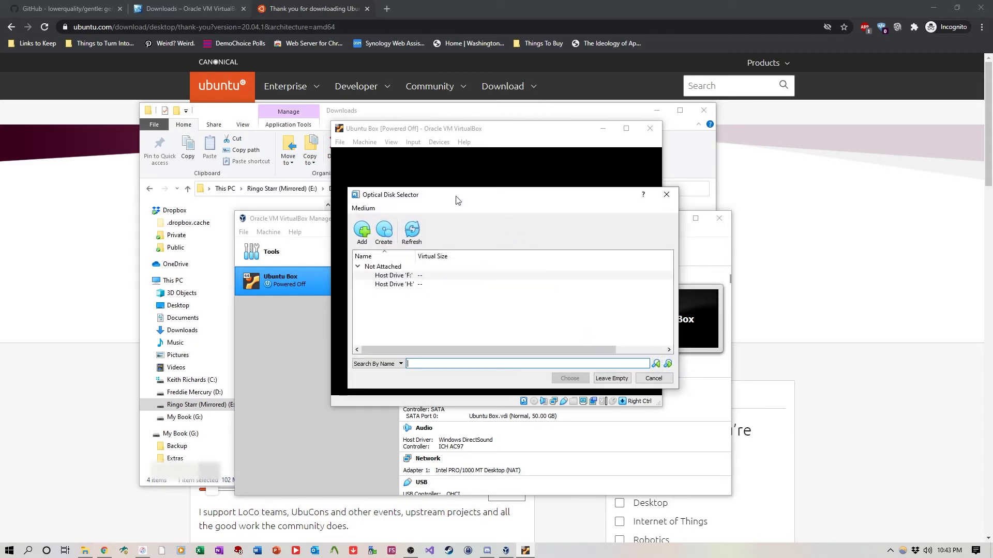
click(381, 358)
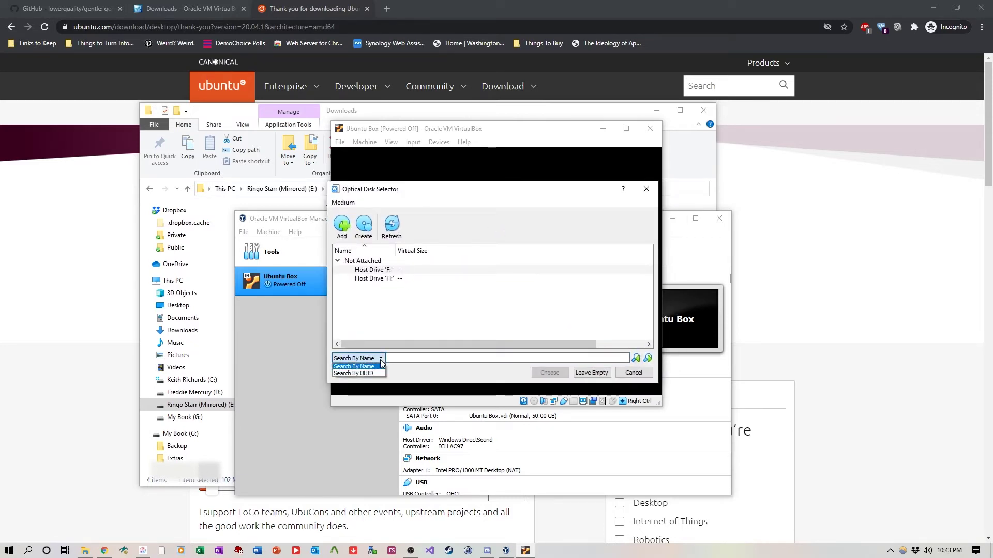
click(357, 367)
Step: Add ubuntu-20.04.1-desktop-amd64.iso from the E: drive's Downloads folder as the start-up disk and boot the machine from it
click(342, 223)
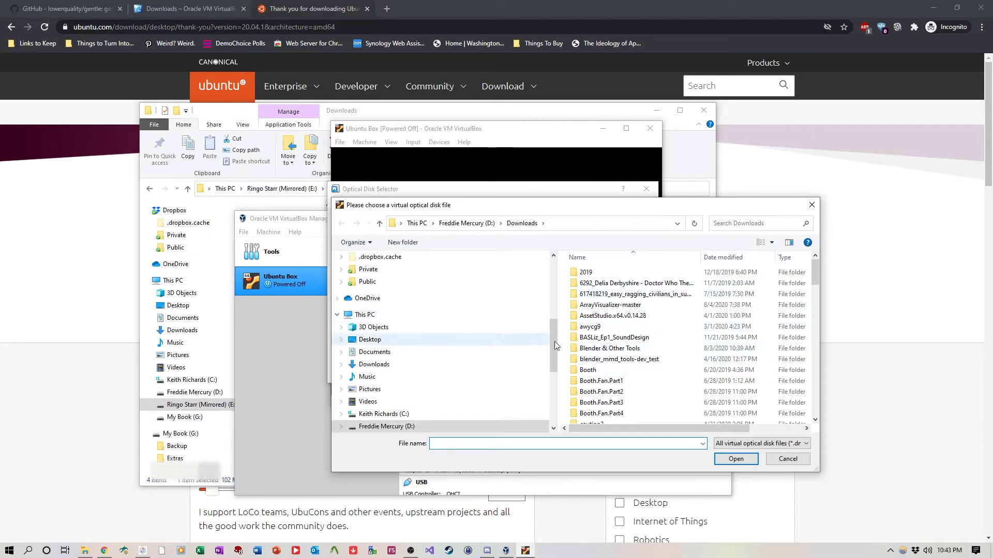
scroll(556, 342, down, 2)
click(433, 384)
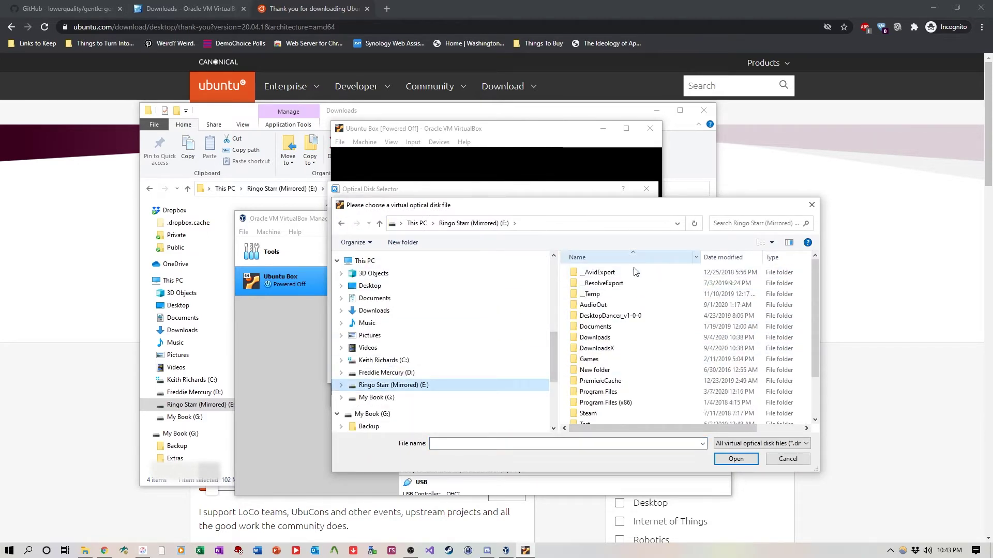
double_click(602, 339)
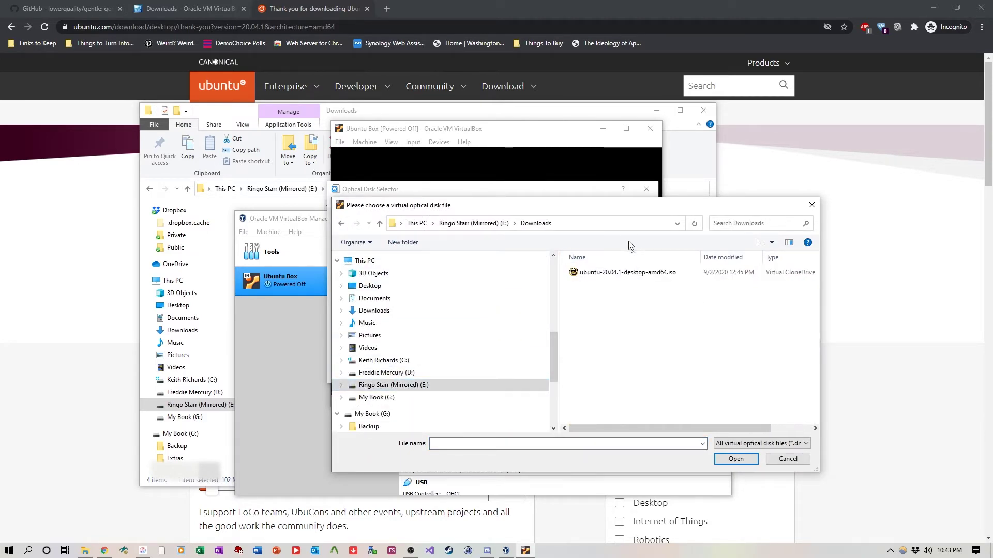
click(599, 274)
click(732, 460)
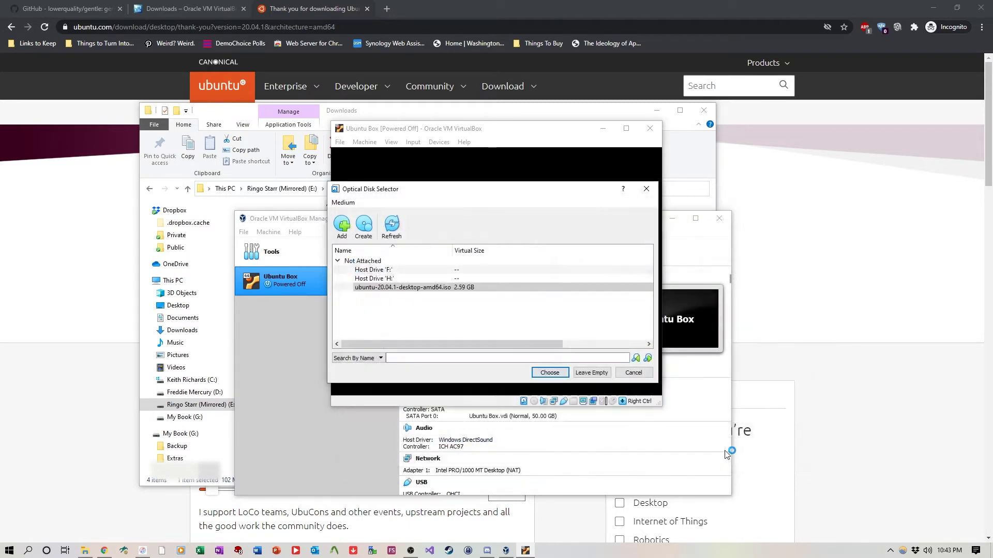
click(549, 372)
click(534, 360)
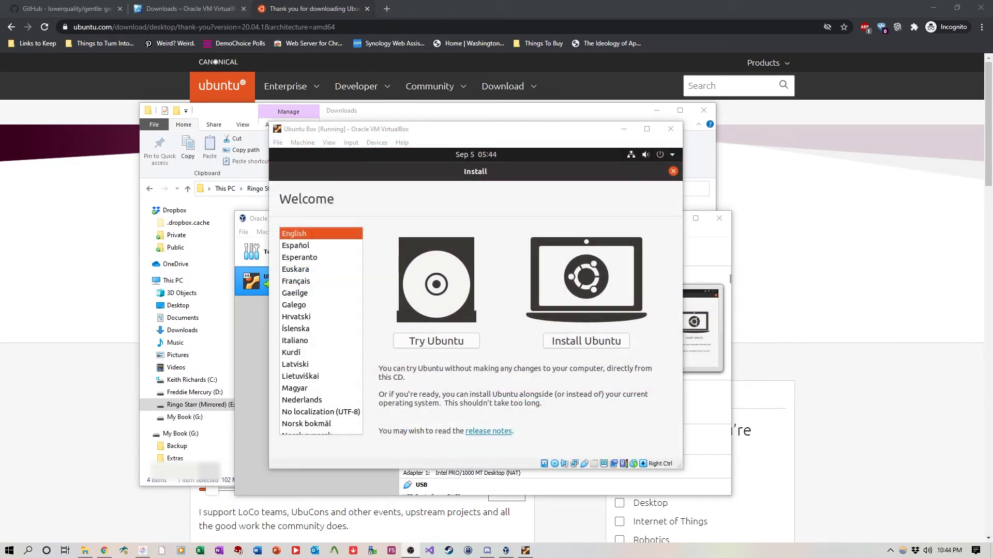
Step: Begin installing Ubuntu in English and accept the English (US) keyboard layout
click(594, 343)
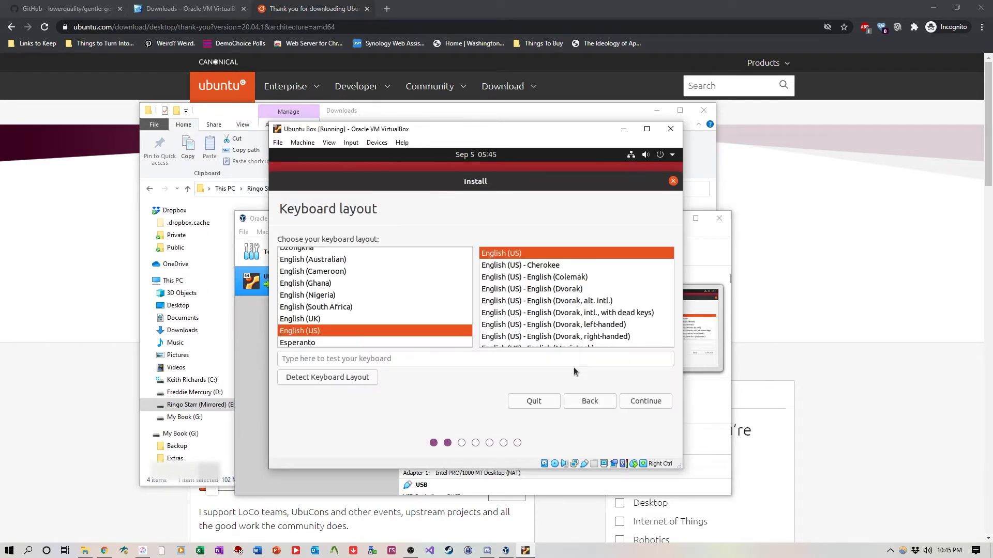
click(647, 403)
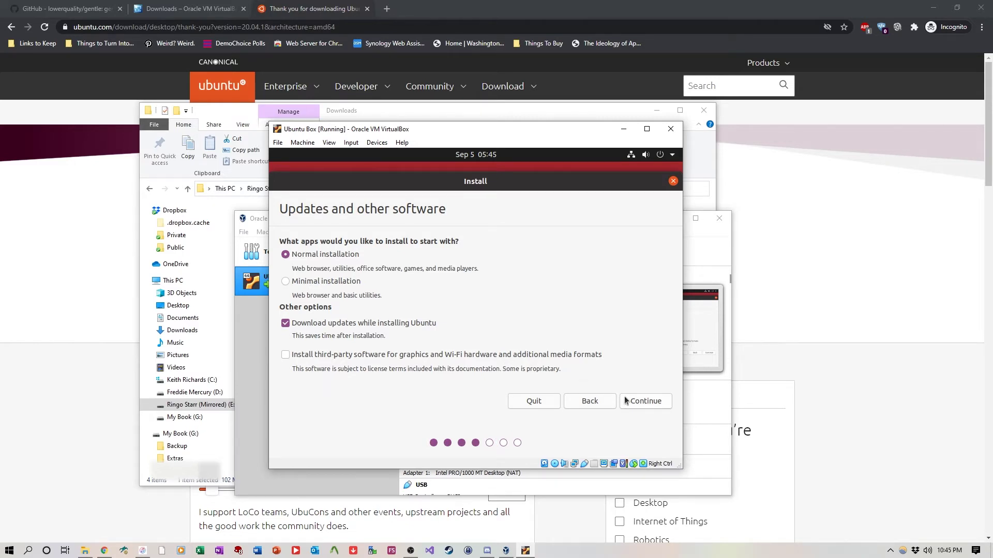
Step: Start a normal Ubuntu installation with updates downloaded, erasing the virtual disk, and accept Los Angeles as the location
click(642, 402)
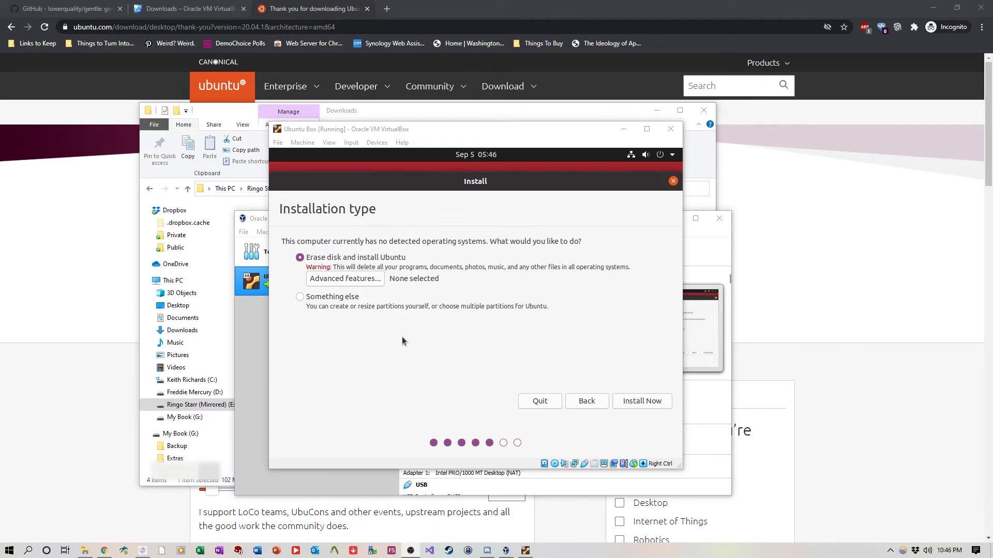
click(660, 402)
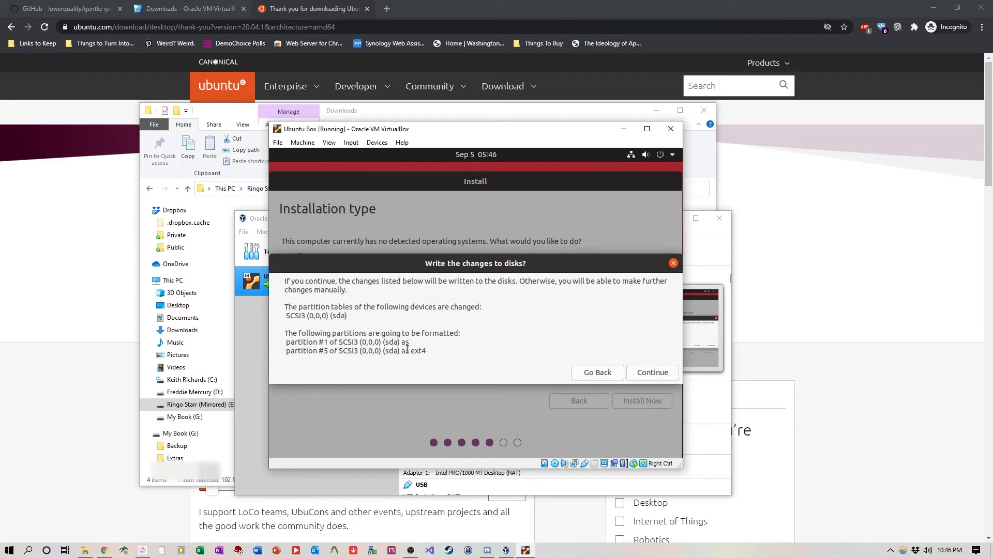
click(652, 378)
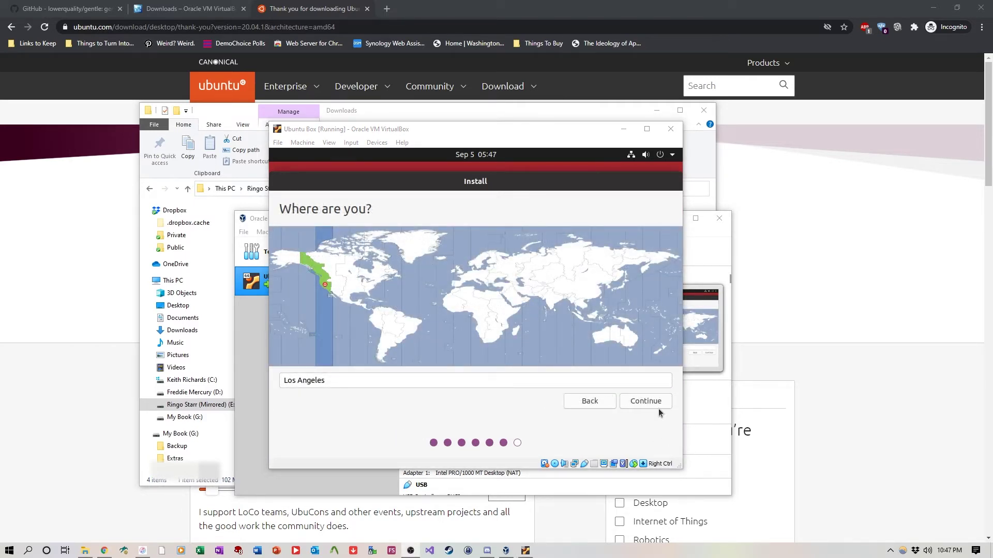
click(658, 406)
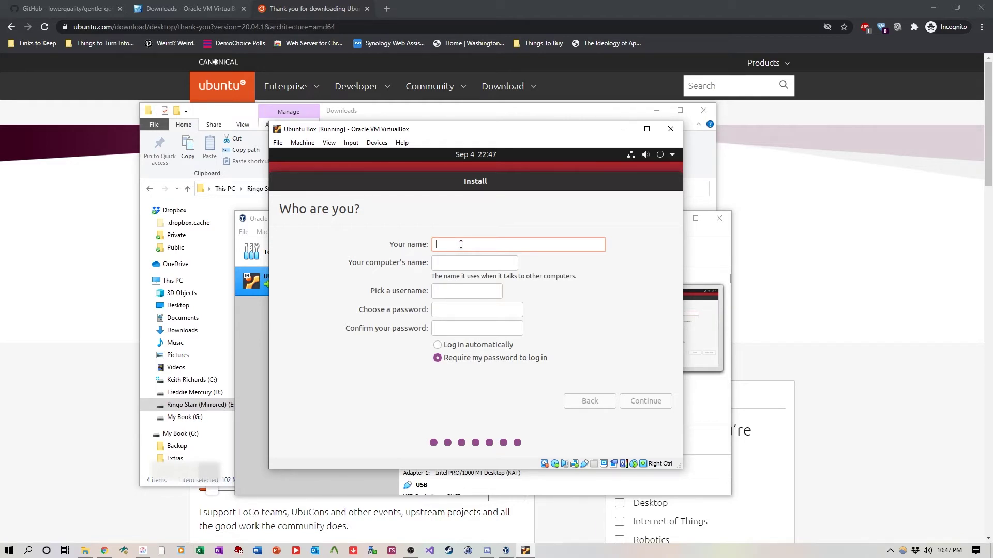
Step: Create the Ubuntu user account with the user's name and a confirmed account password, and set it to log in automatically
text(*****)
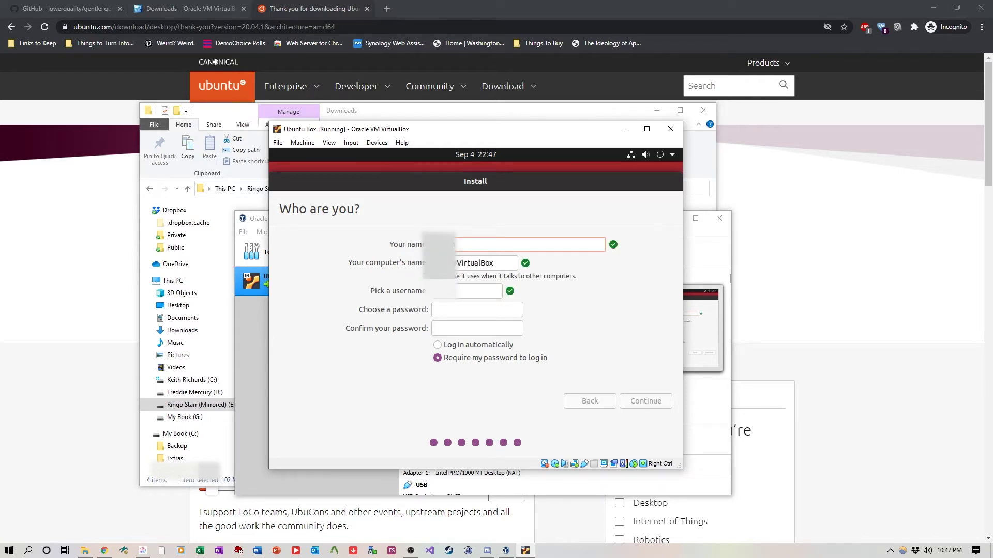
click(472, 310)
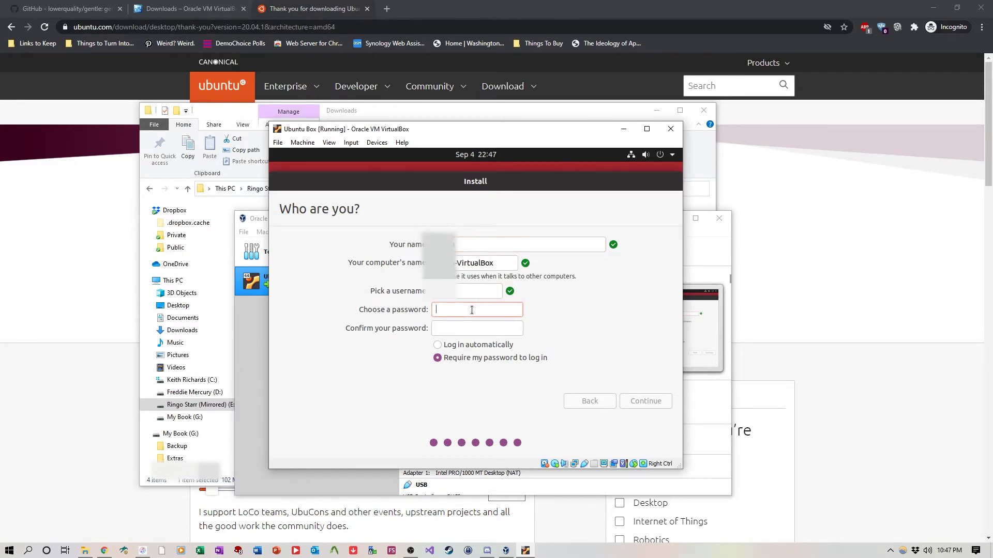
text(*********)
click(458, 329)
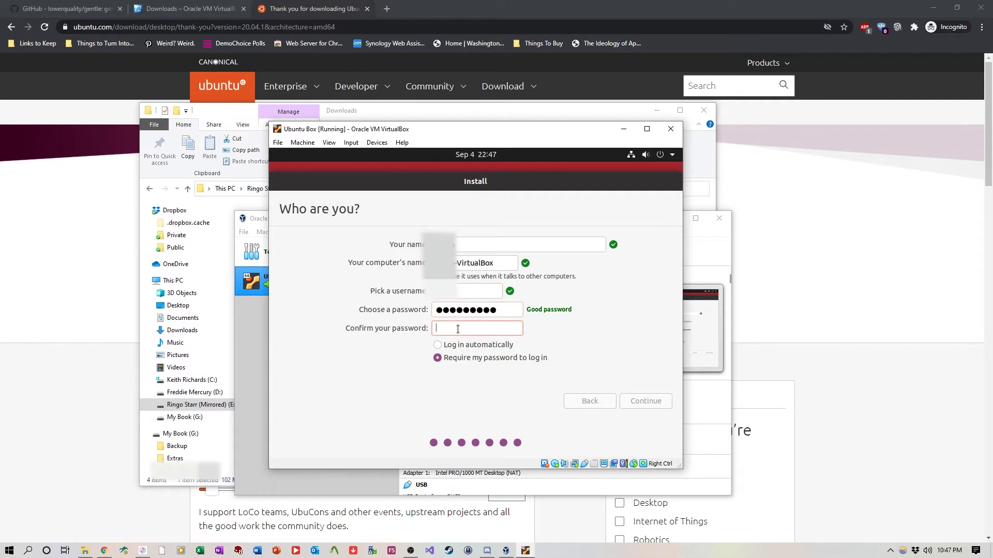
text(*********)
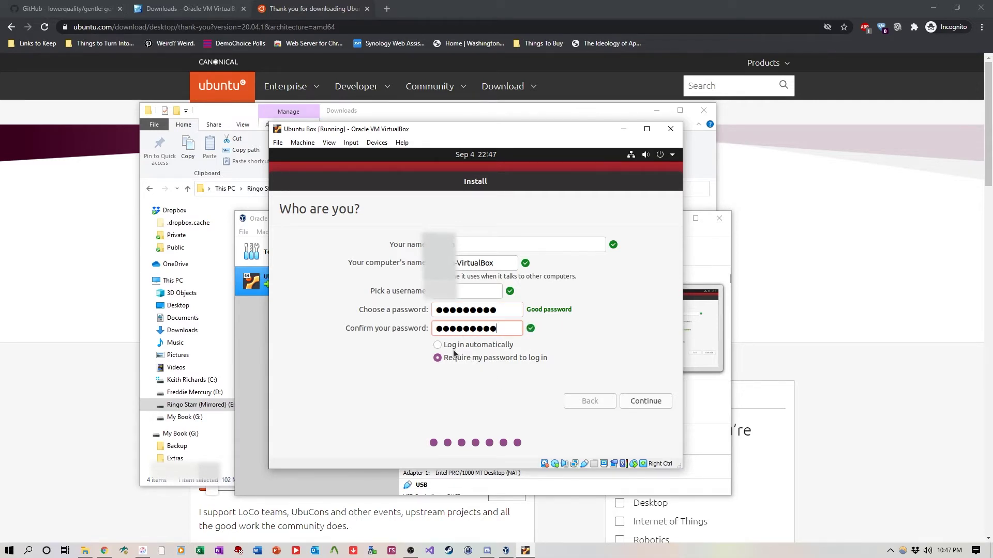
click(437, 345)
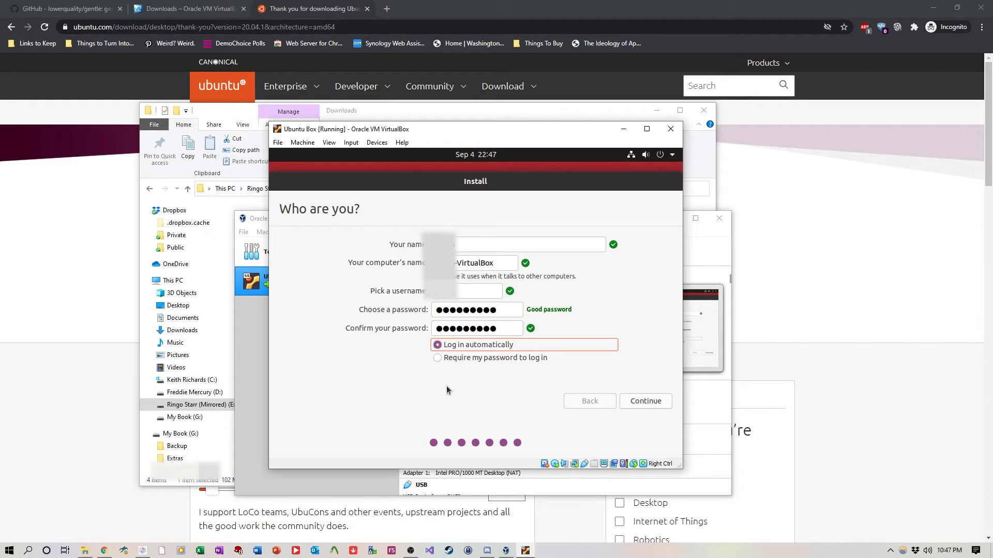
click(644, 403)
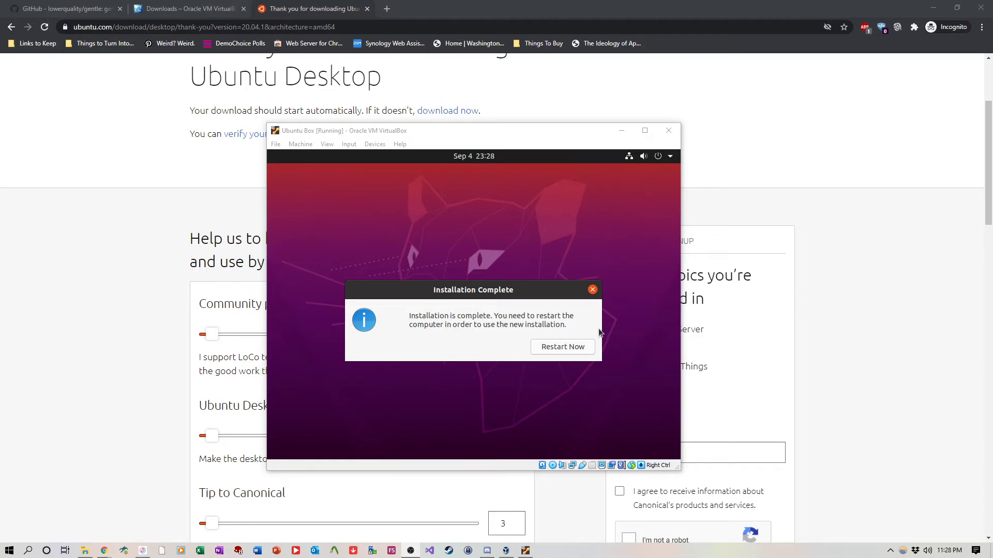
Step: Restart the virtual machine to boot into the newly installed Ubuntu system
click(532, 293)
click(574, 353)
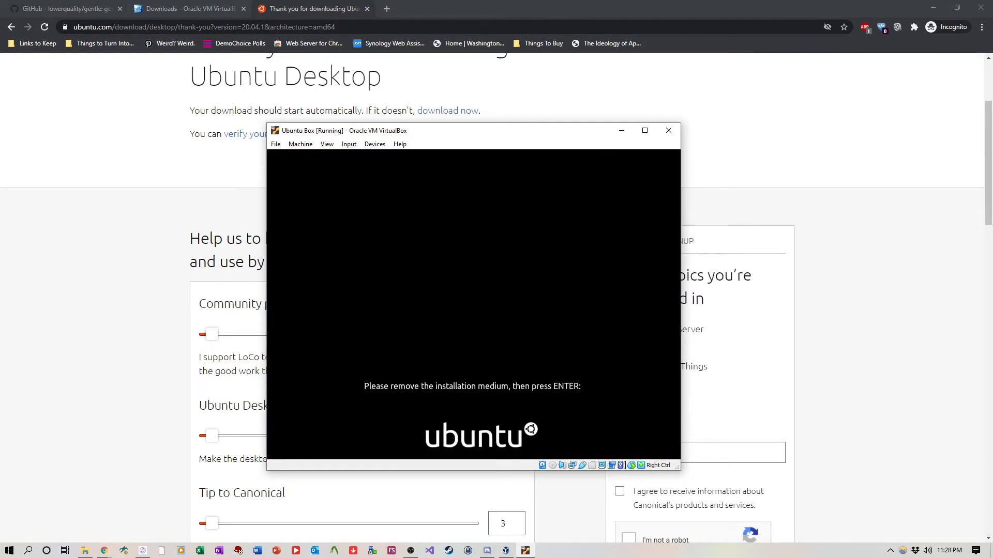
key(Return)
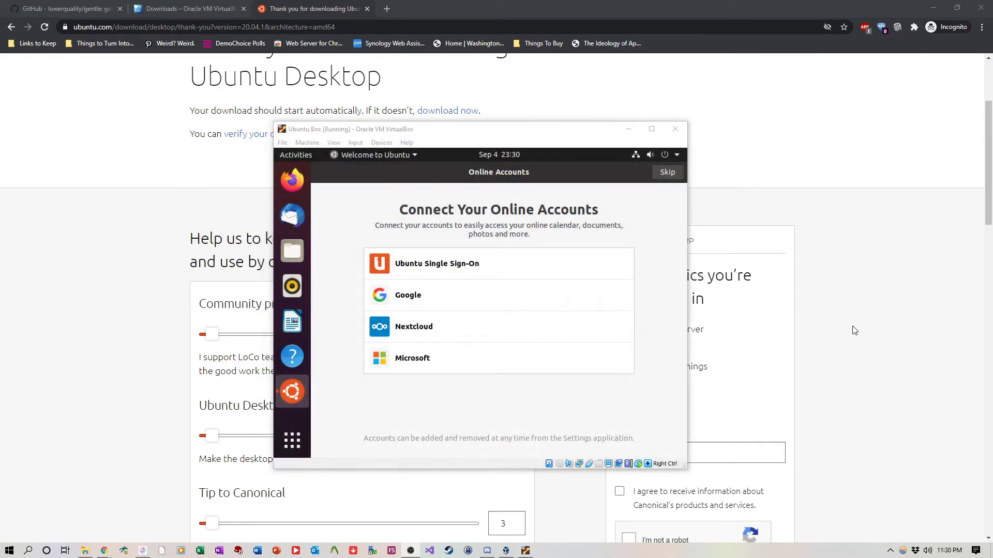
Step: Complete the Ubuntu welcome setup without online accounts or Livepatch, declining to send system info and leaving Location Services off
click(513, 132)
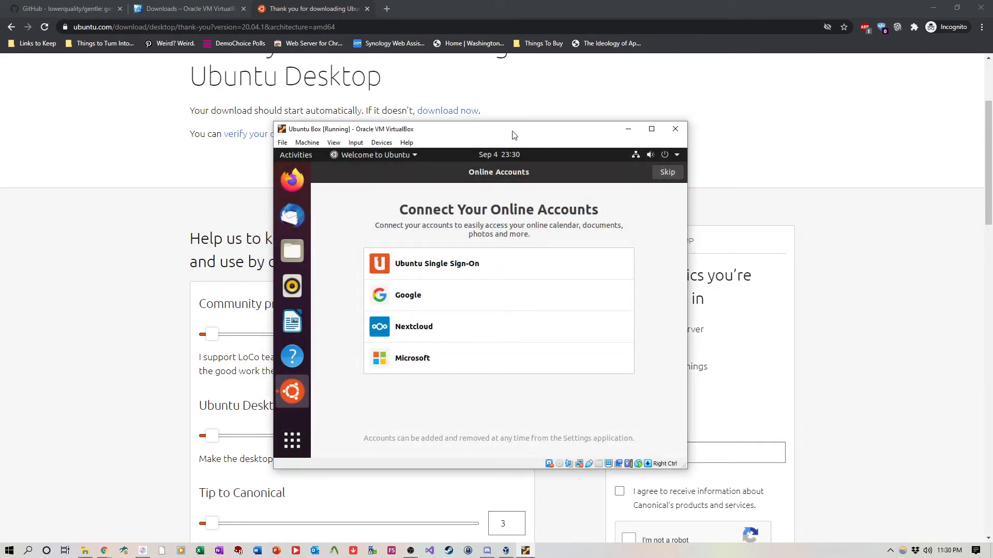
click(666, 172)
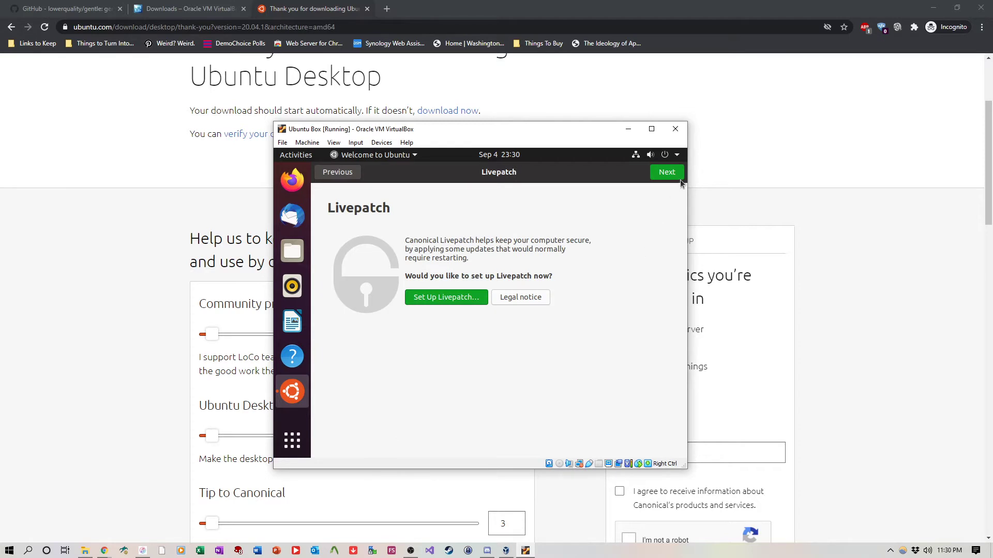
click(667, 173)
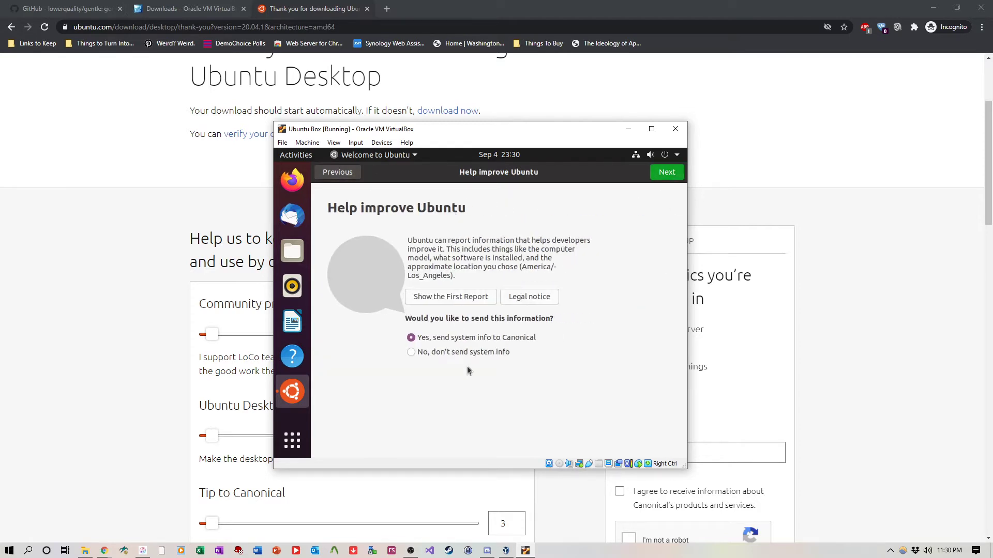
click(448, 352)
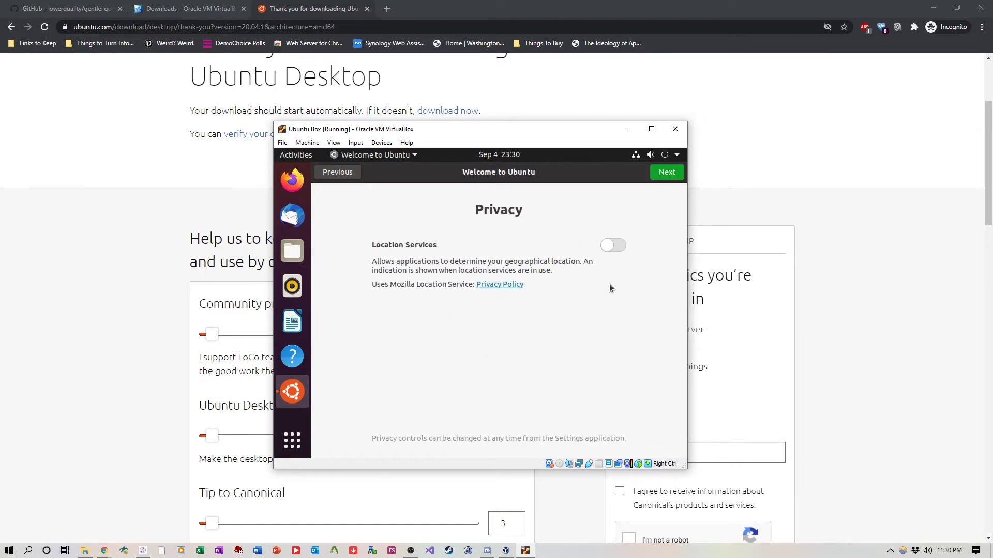
click(668, 172)
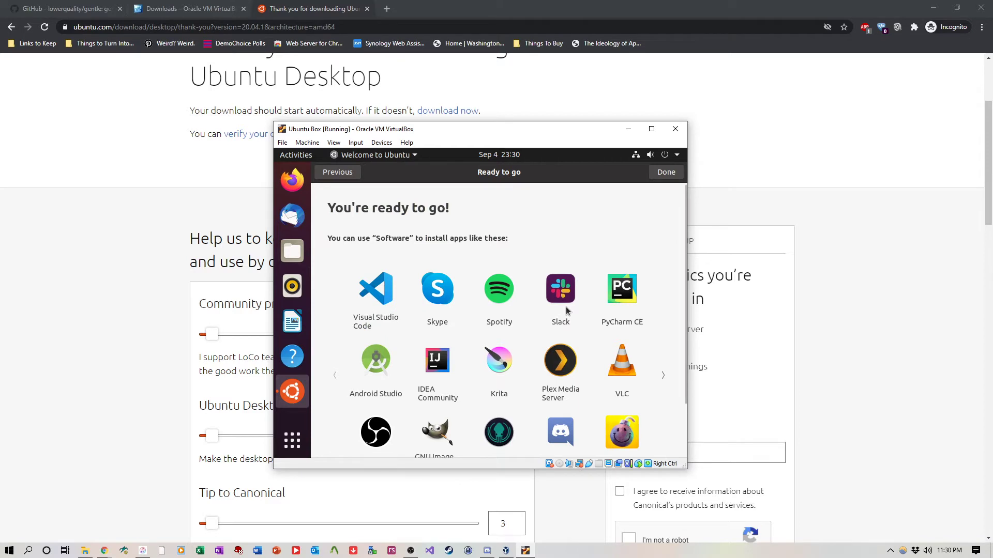
click(666, 174)
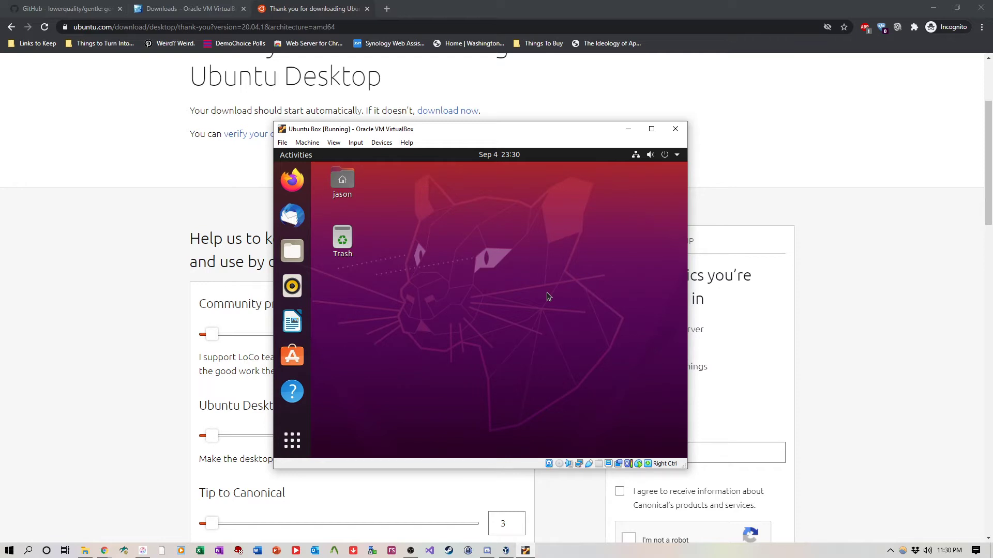
Step: Postpone the Ubuntu updates offered by Software Updater and return to the empty desktop
click(385, 143)
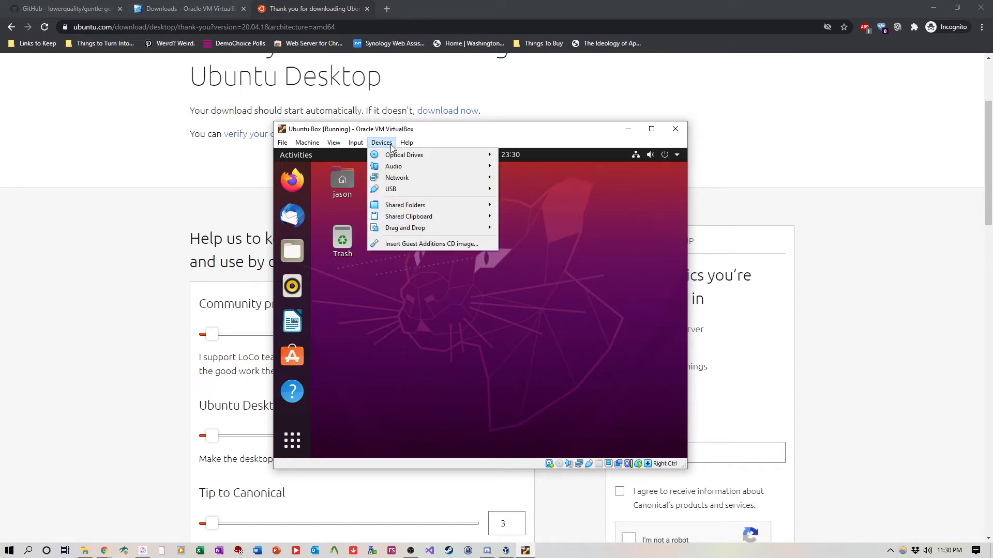
click(568, 234)
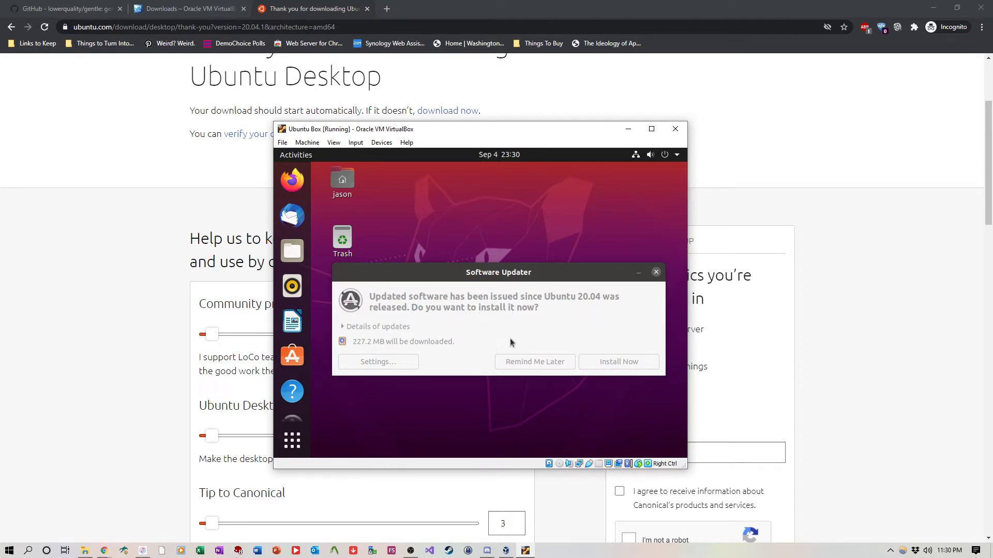
click(535, 363)
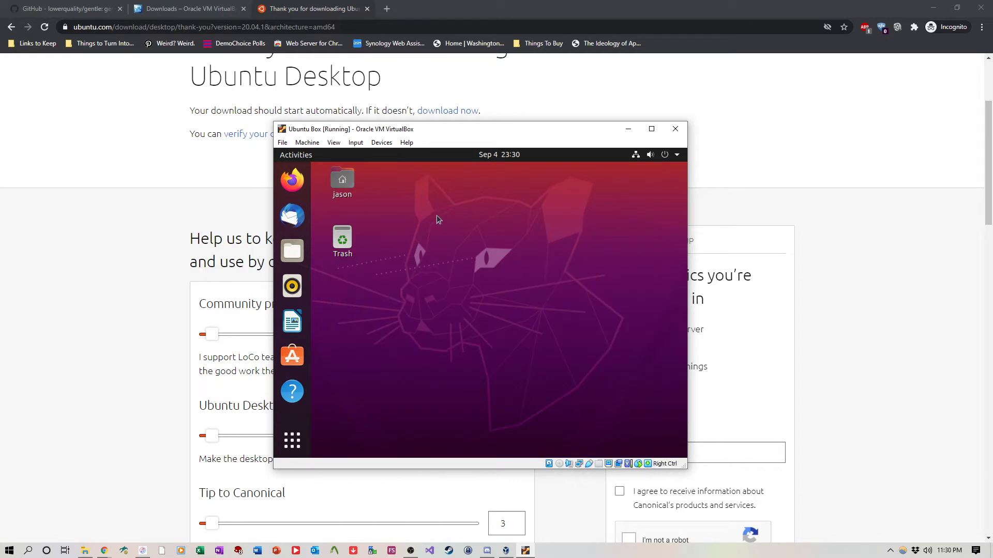
click(672, 157)
click(423, 200)
Step: Insert the Guest Additions CD image and run its installer, authenticating with the account password and closing its terminal at the end
click(381, 143)
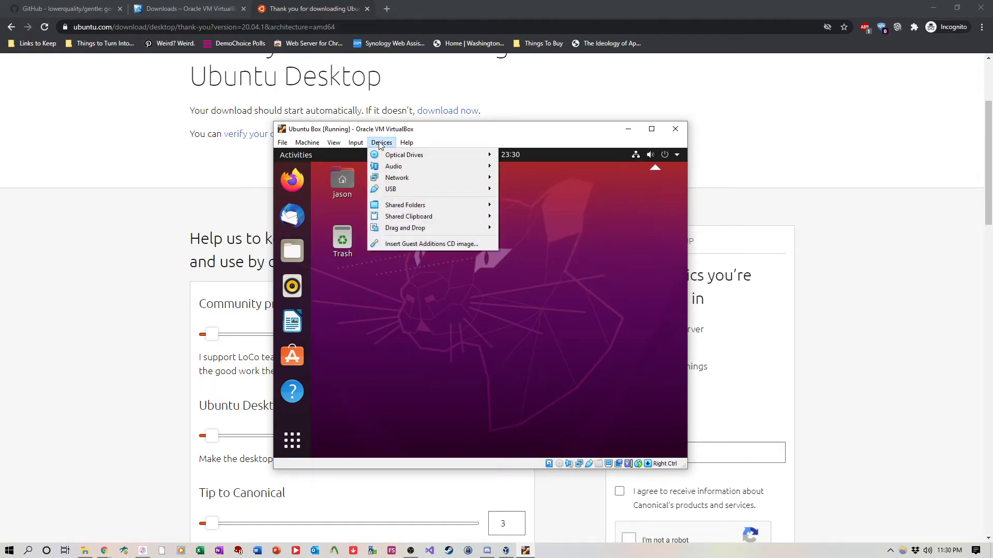
click(433, 245)
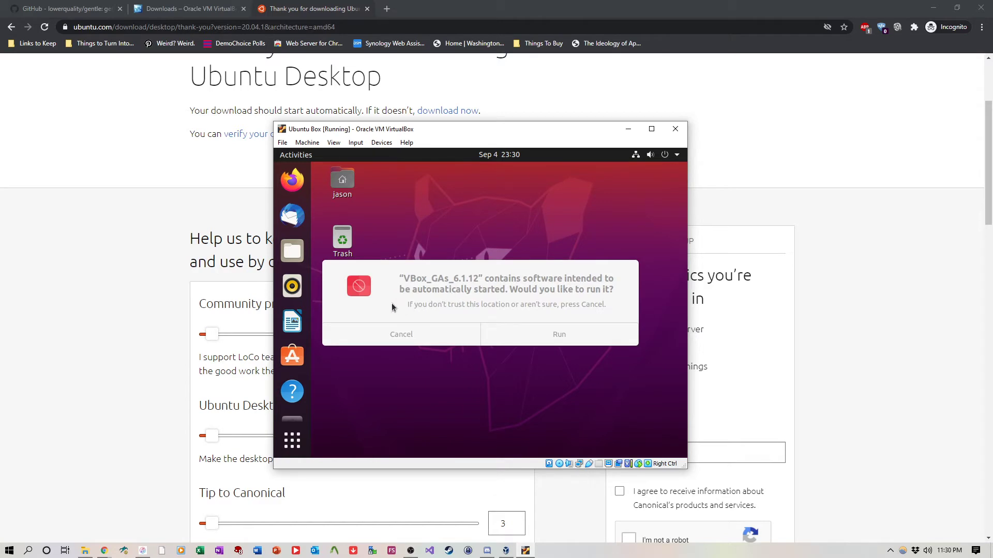
click(541, 344)
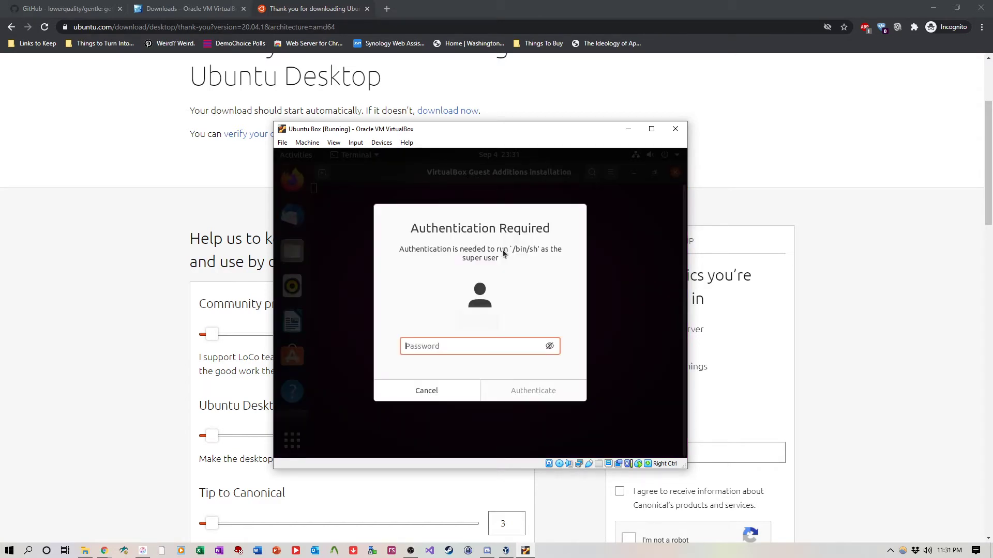
text(*********)
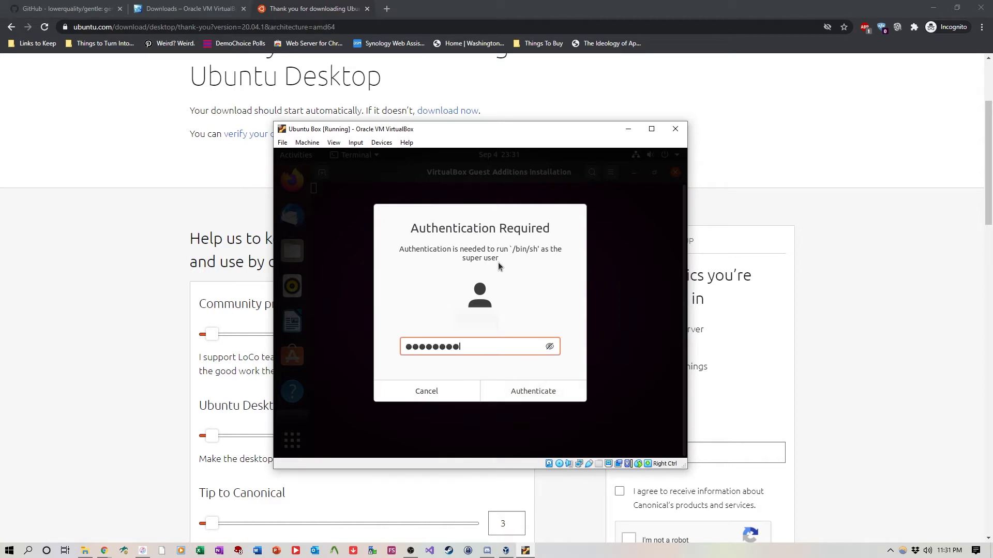
key(Return)
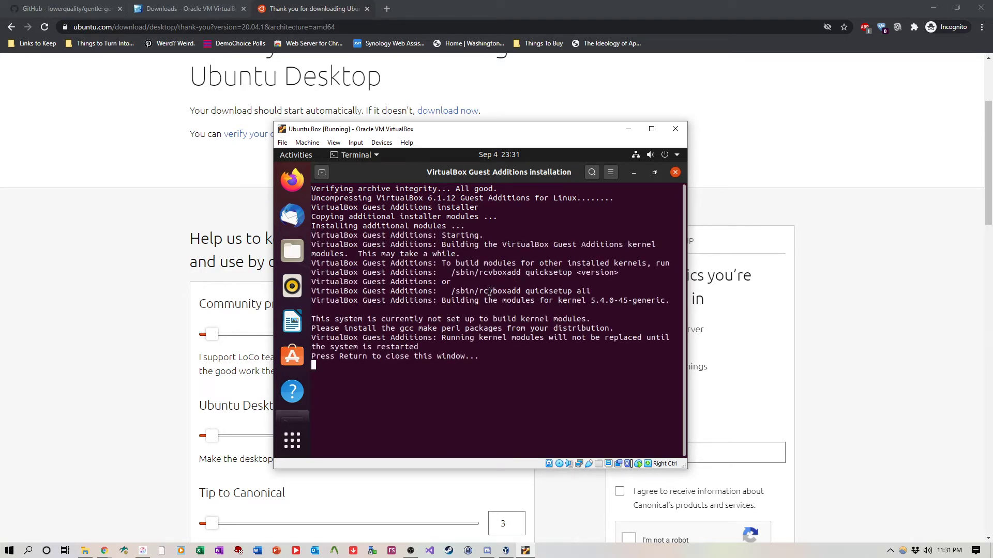
key(Return)
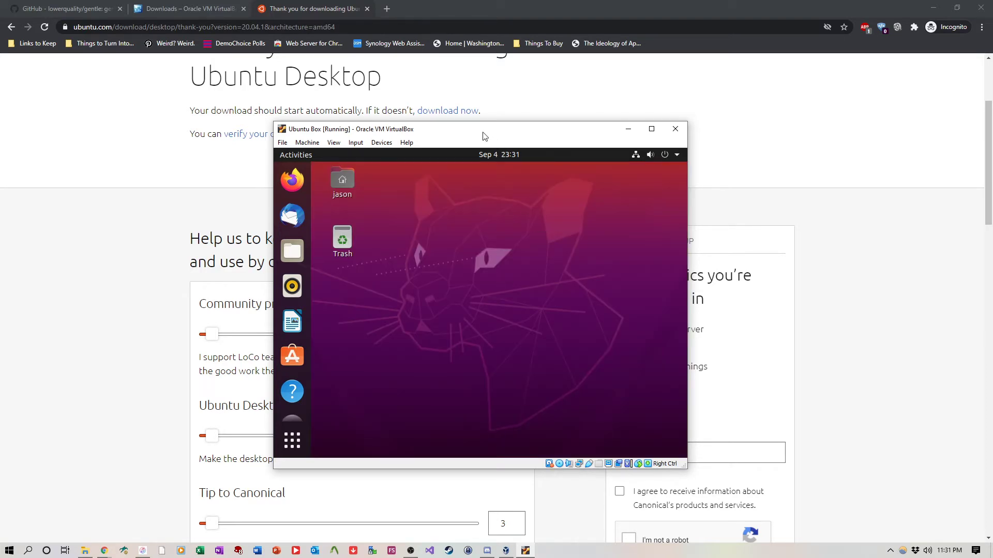
Step: Power off the Ubuntu virtual machine from within the guest system
click(674, 156)
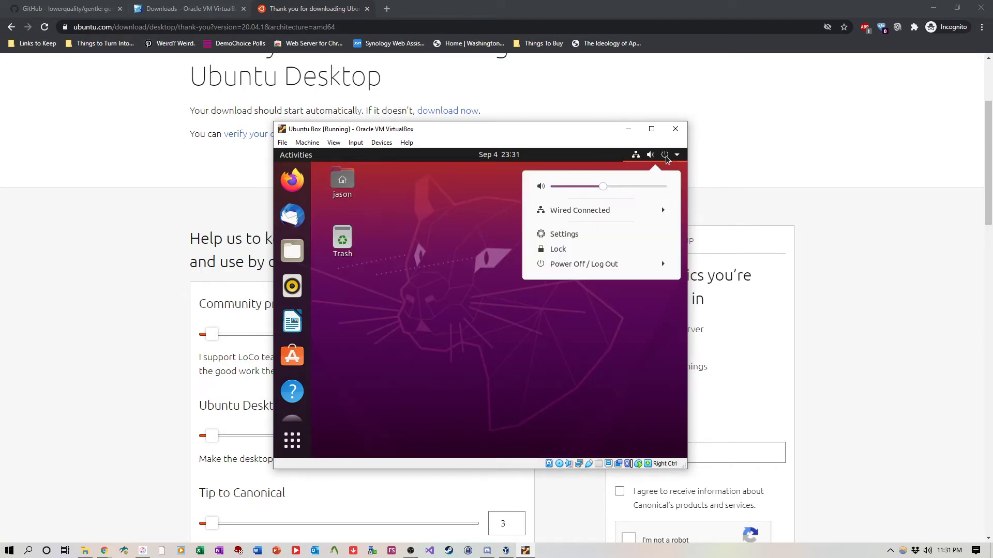
click(614, 267)
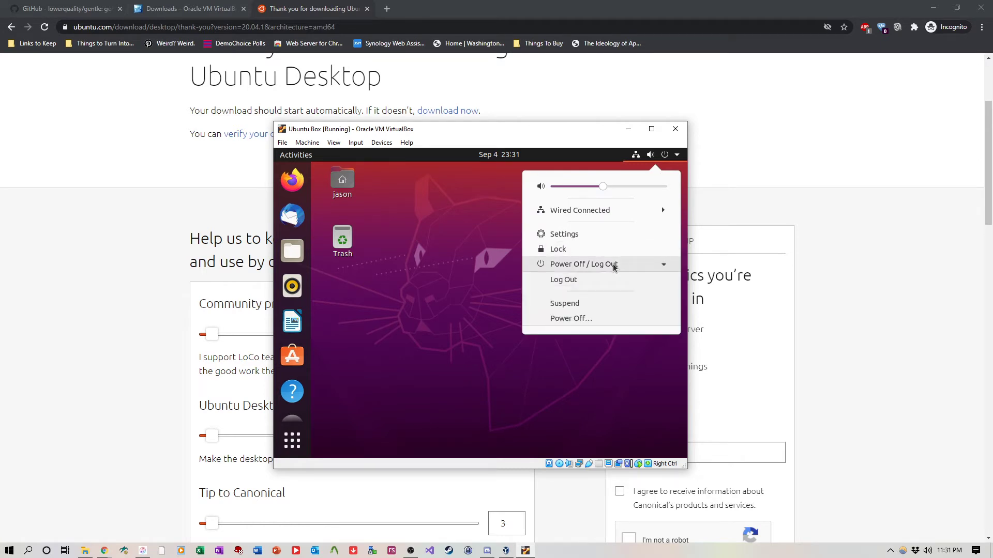
click(573, 319)
click(542, 336)
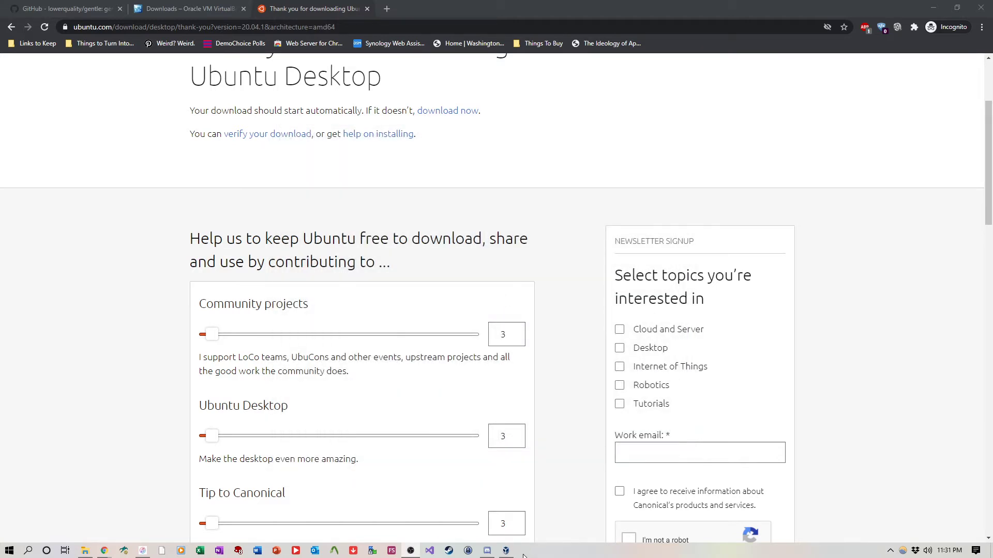
Step: Remove the Guest Additions optical drive from the Ubuntu Box storage settings and add an empty optical drive to the IDE controller
click(505, 550)
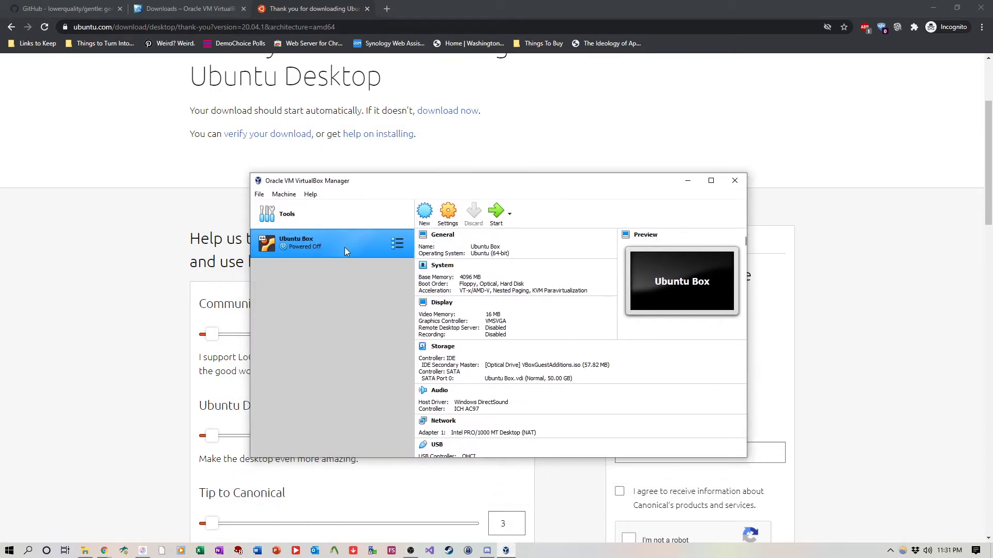
right_click(338, 245)
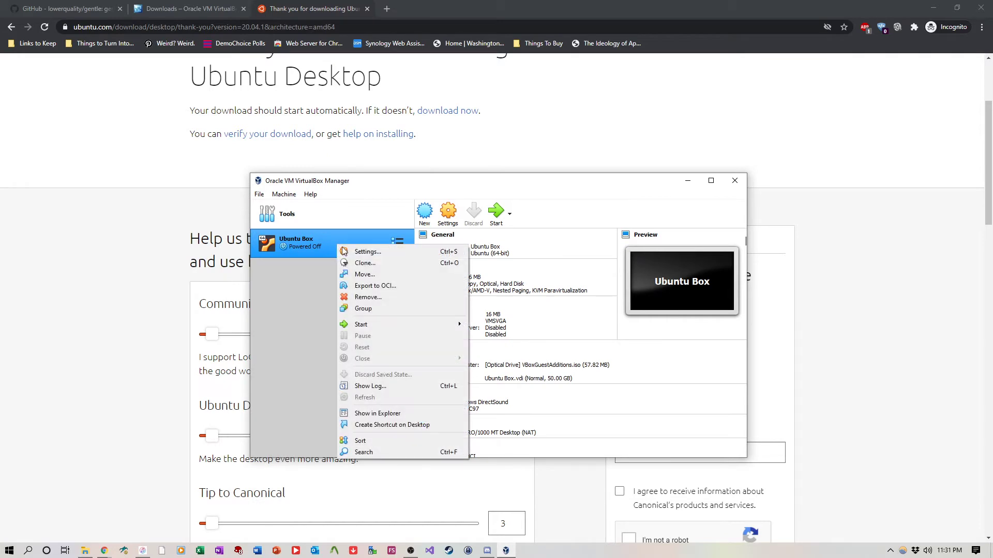
click(372, 253)
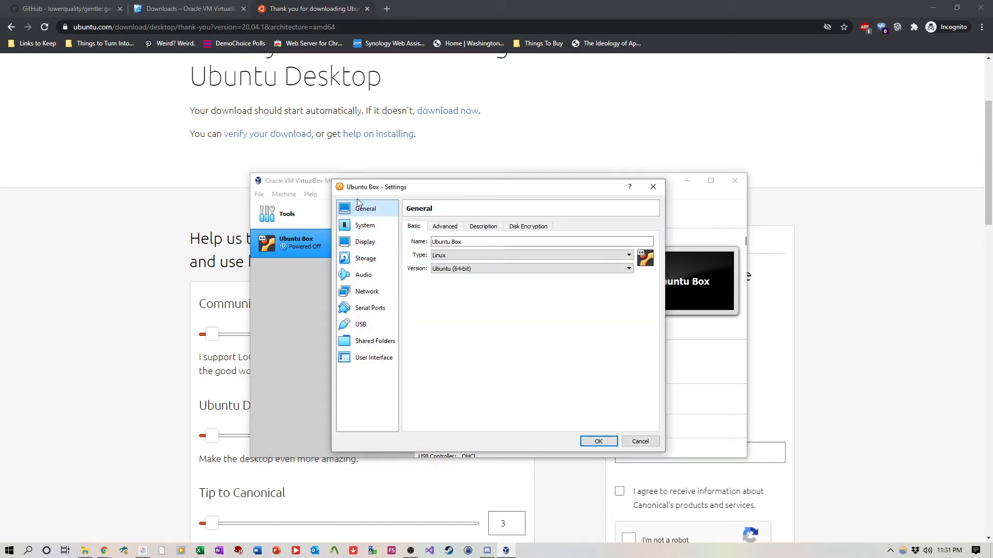
click(362, 262)
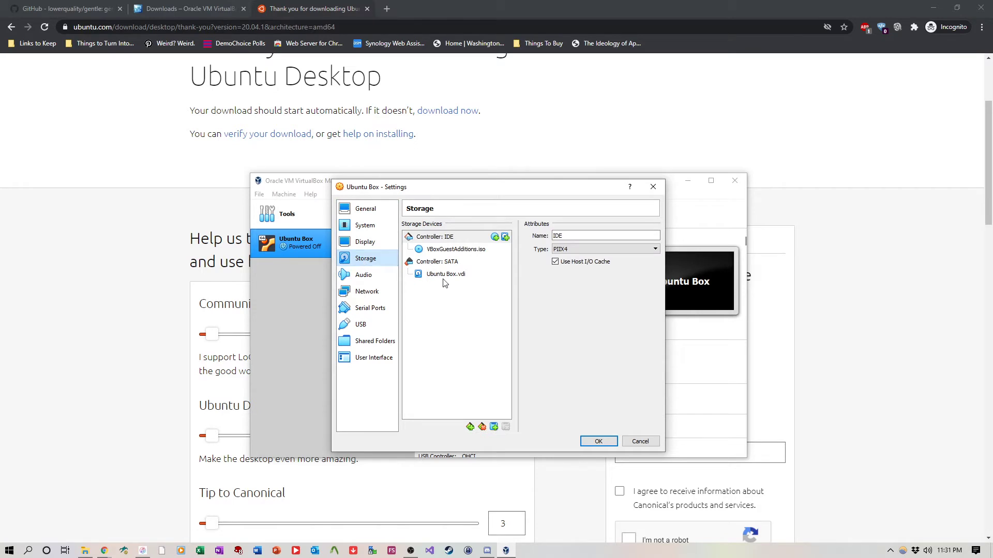
click(459, 250)
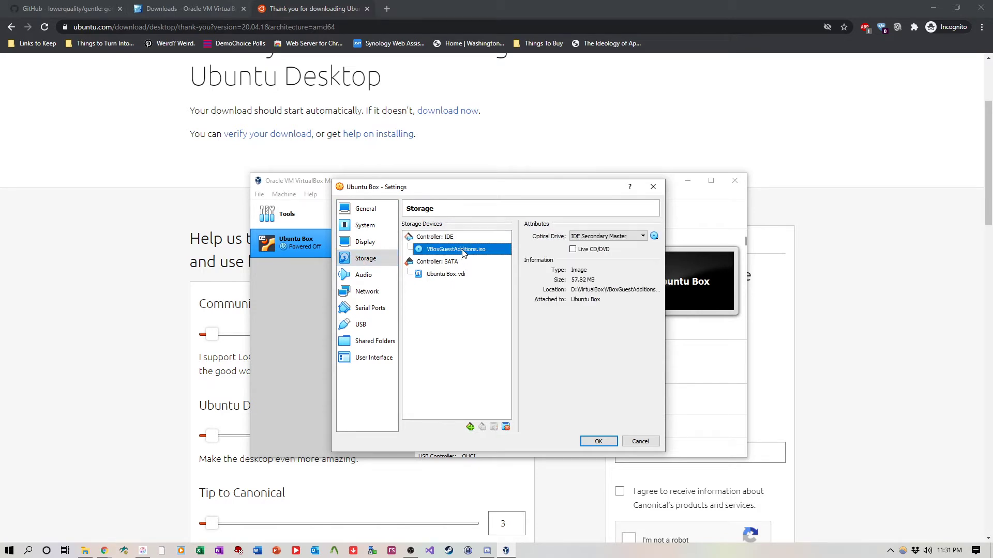
right_click(463, 253)
click(493, 258)
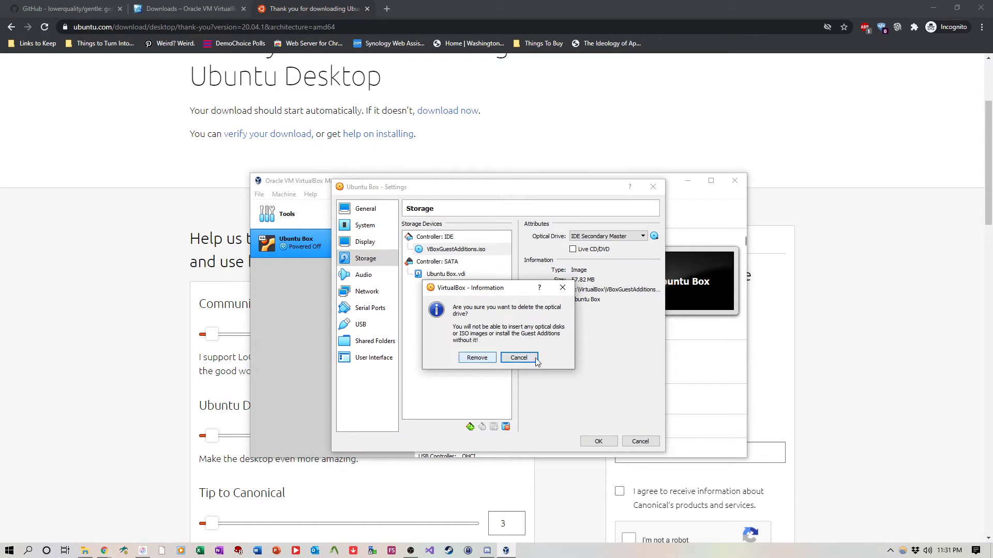
click(477, 358)
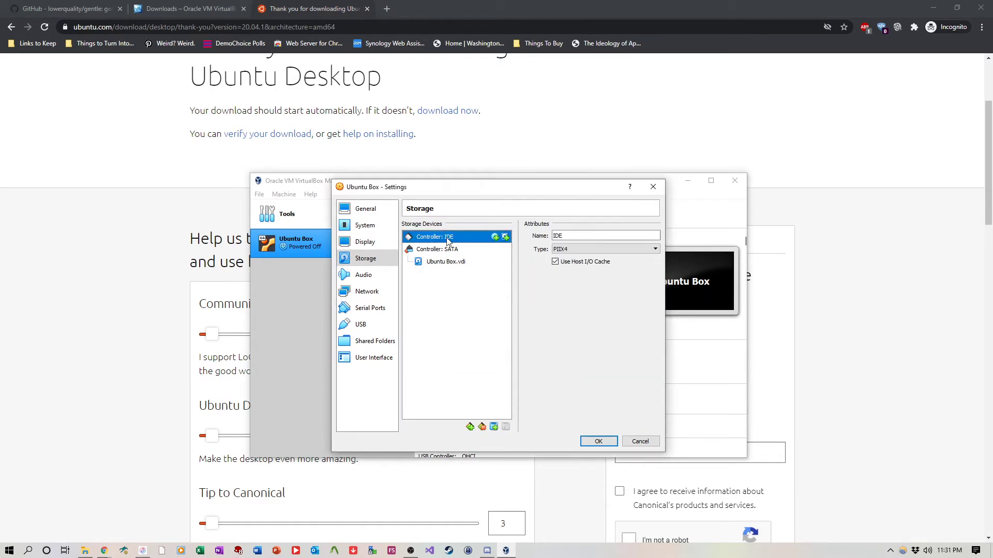
click(495, 238)
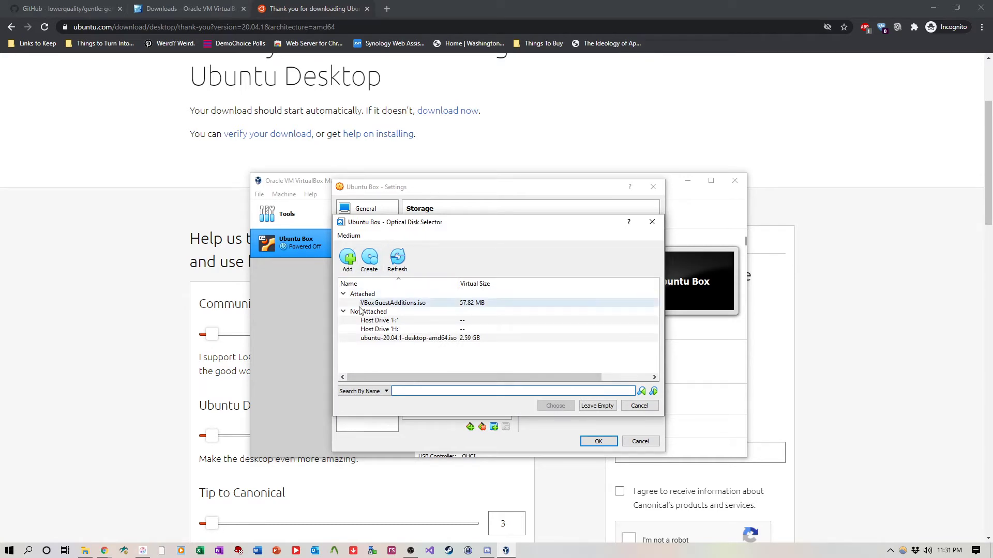
click(597, 406)
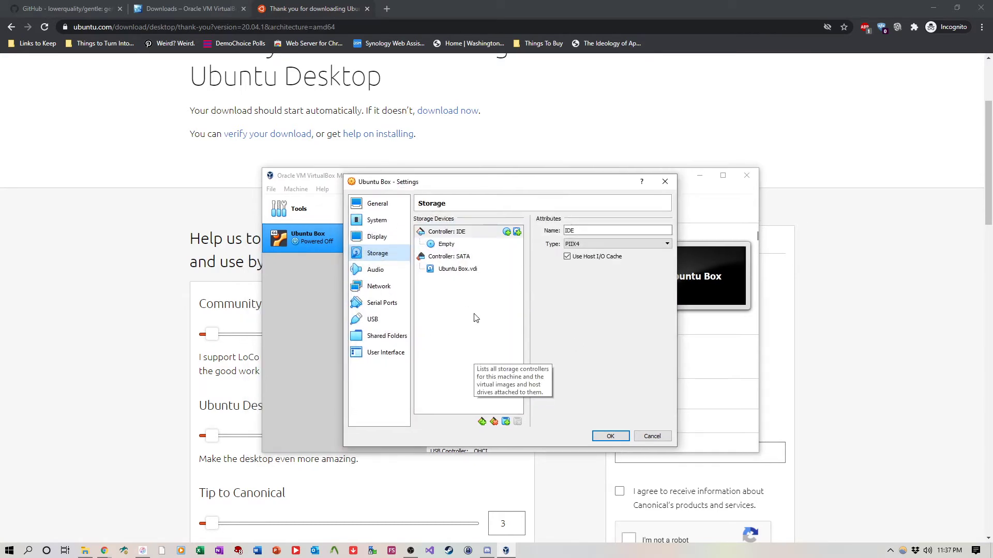
Step: Start adding a shared folder to the Ubuntu Box settings and browse to the Tools folder on drive E: for its path
click(388, 338)
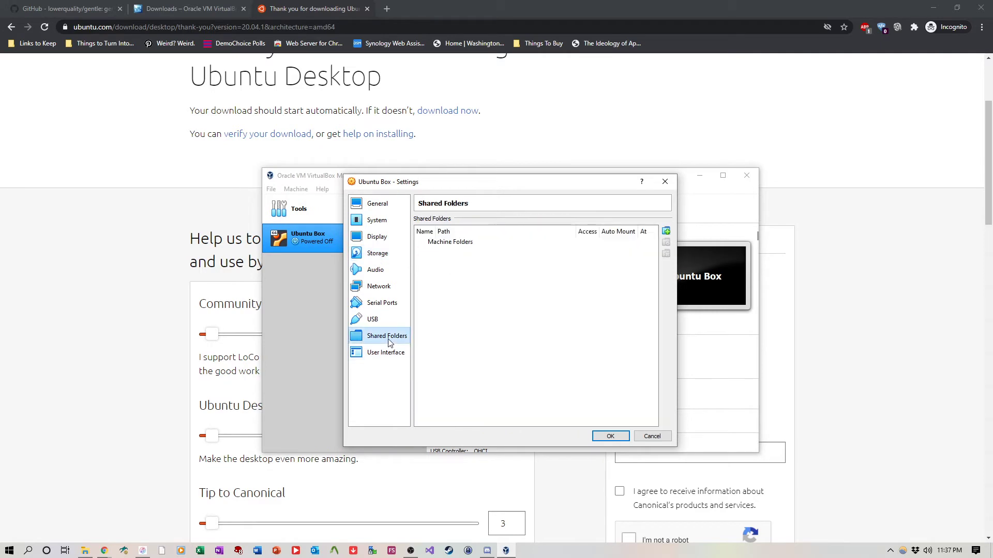
click(666, 232)
click(576, 275)
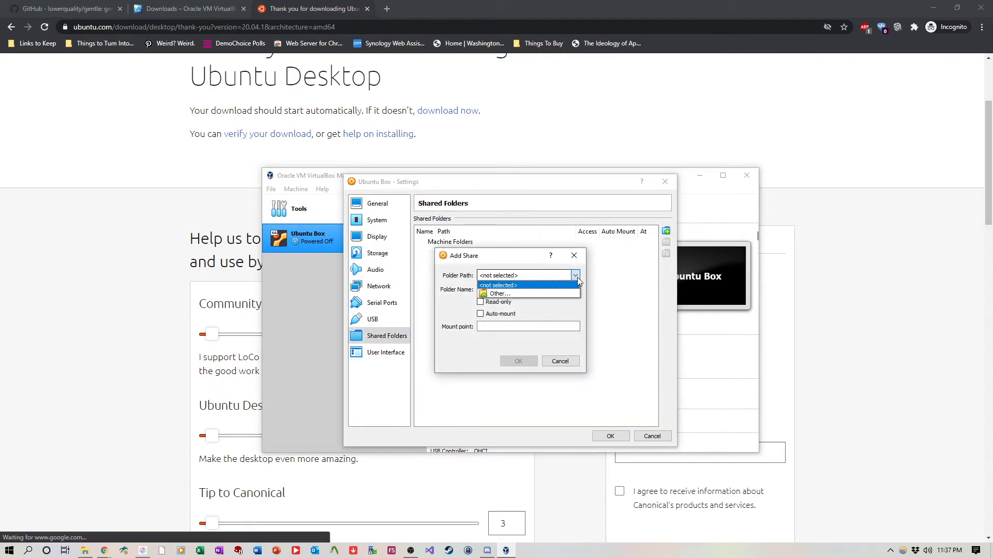
click(501, 290)
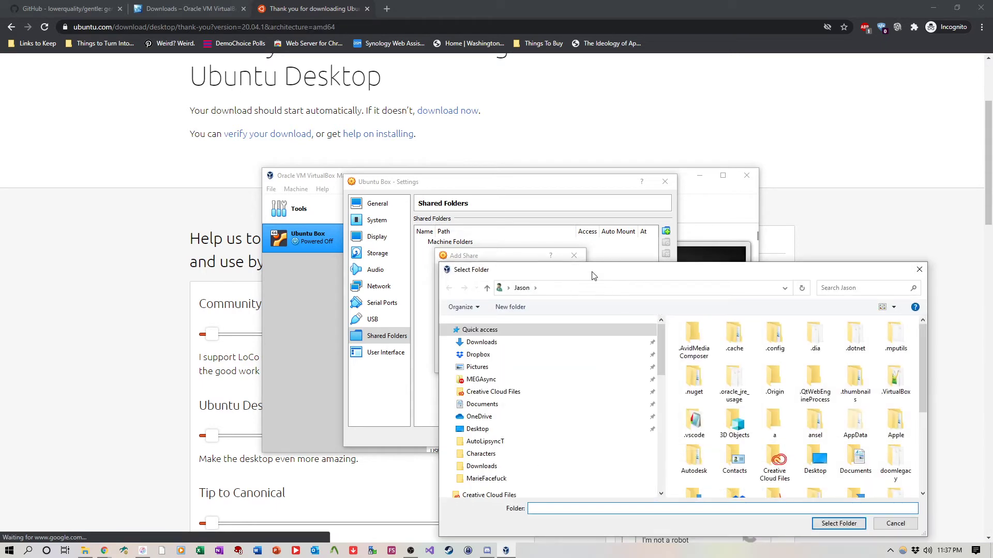
drag(594, 273, 439, 168)
drag(507, 243, 503, 337)
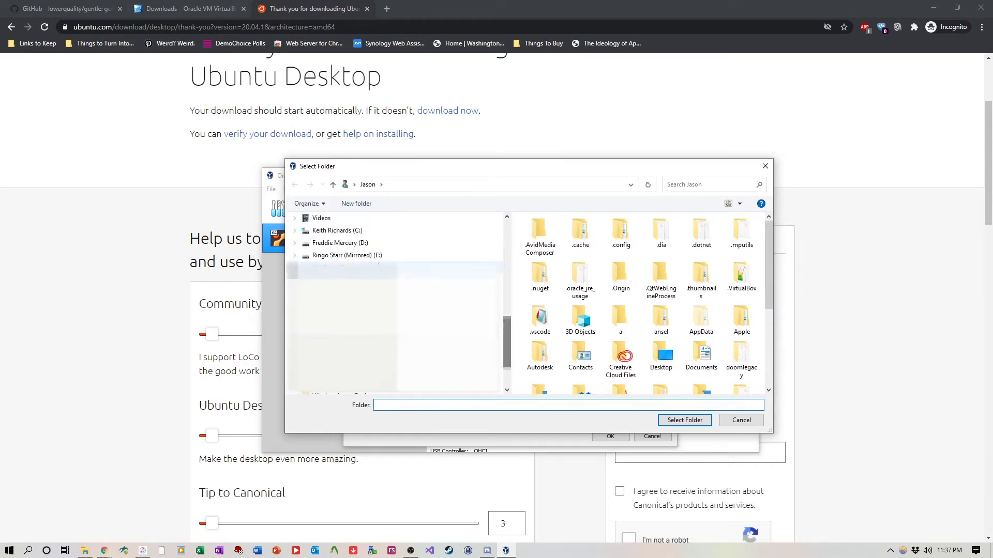
click(347, 255)
scroll(558, 294, down, 2)
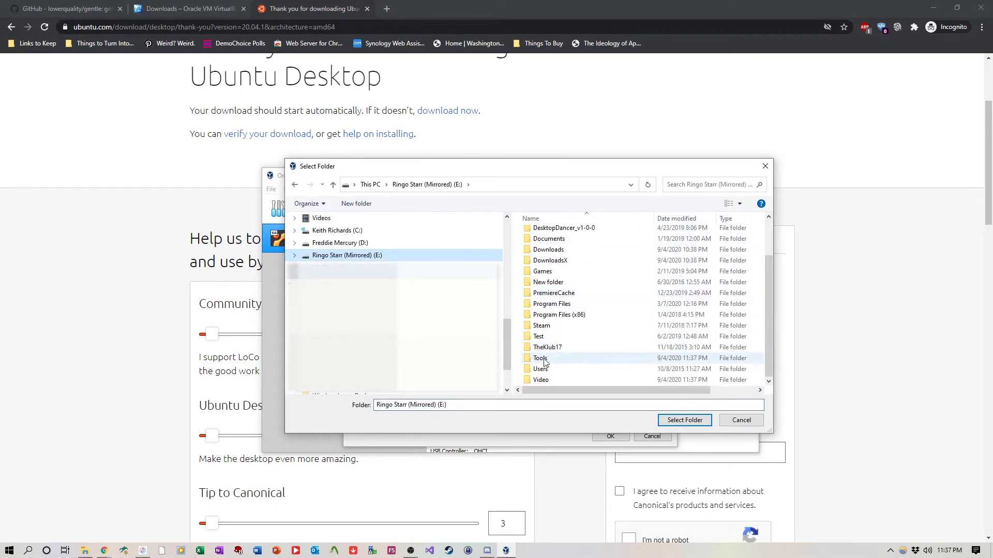
double_click(541, 358)
Step: Create a folder named _VMShared inside Tools and select it as the share's folder path
right_click(630, 264)
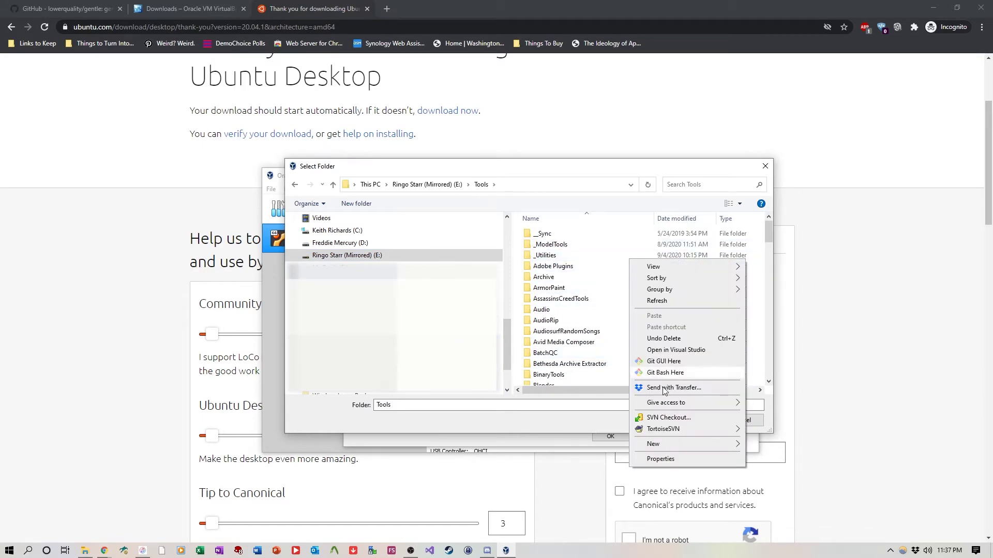
mouse_move(666, 445)
click(775, 316)
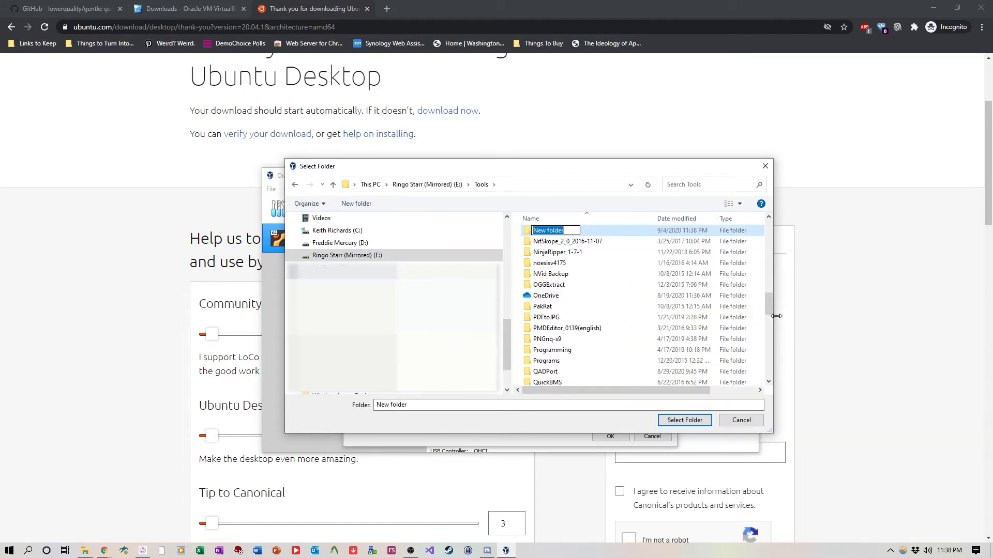
text(_VMSD)
key(BackSpace)
text(hared)
key(Return)
click(680, 421)
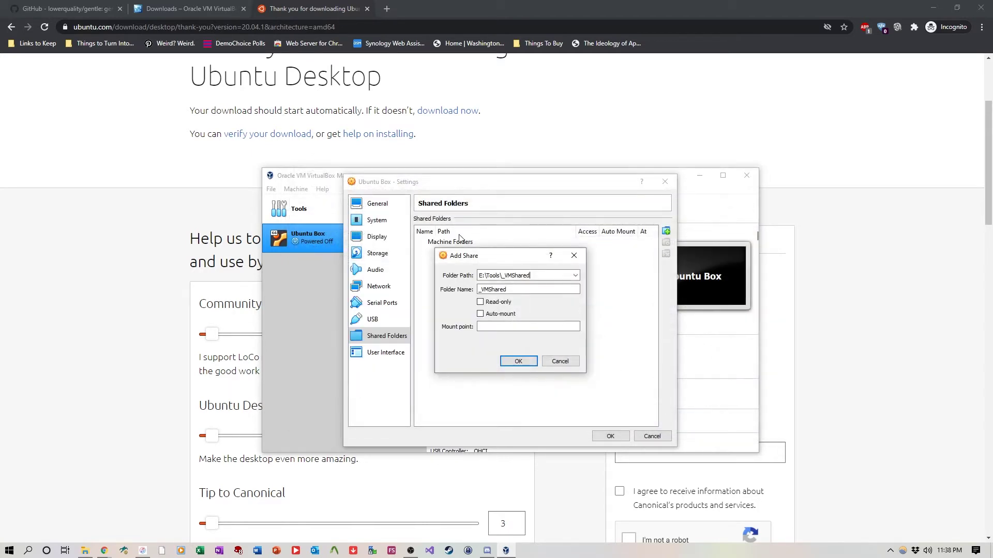
Step: Enable auto-mount for the _VMShared share and save the virtual machine's settings
click(484, 315)
click(519, 362)
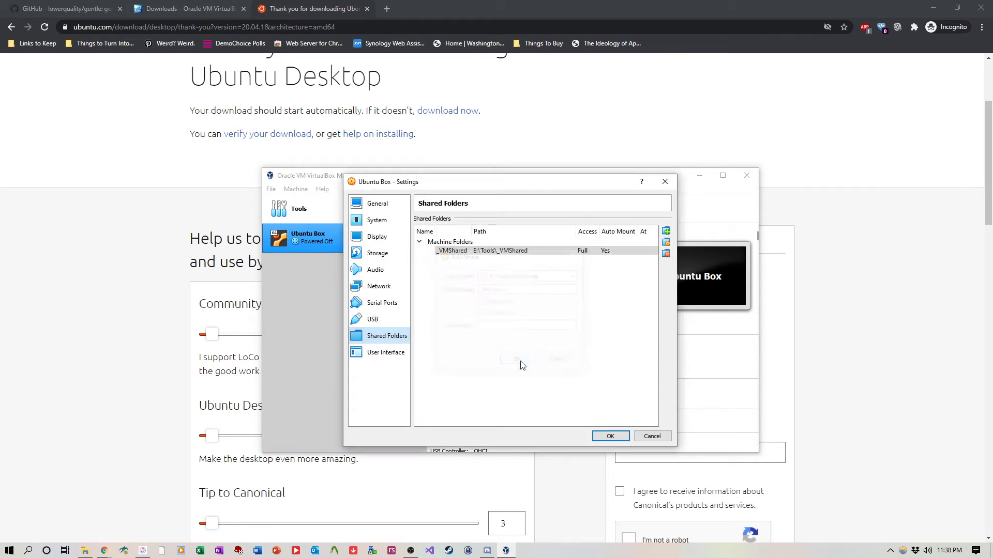
click(611, 437)
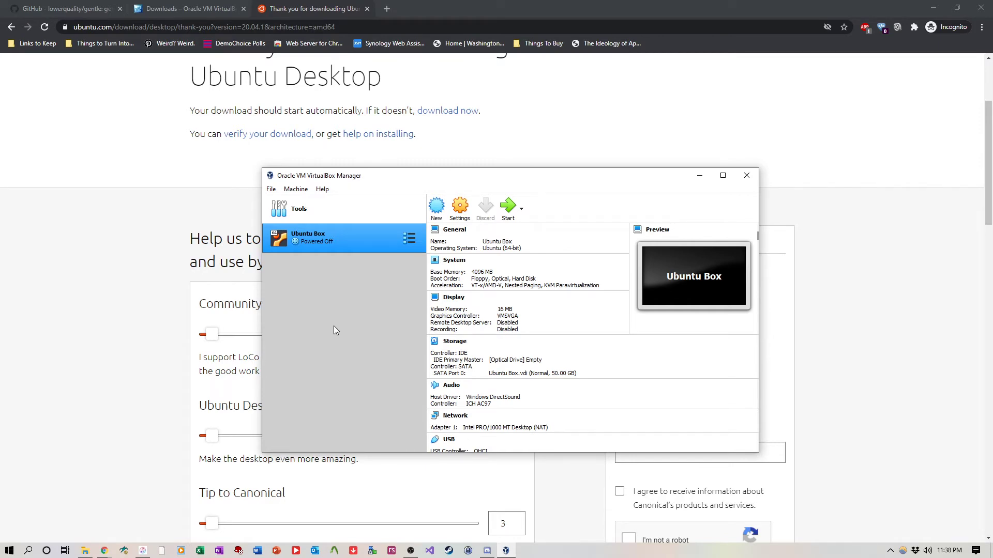
Step: Check the _VMShared folder inside E:\Tools in File Explorer and return to the VirtualBox Manager
click(84, 550)
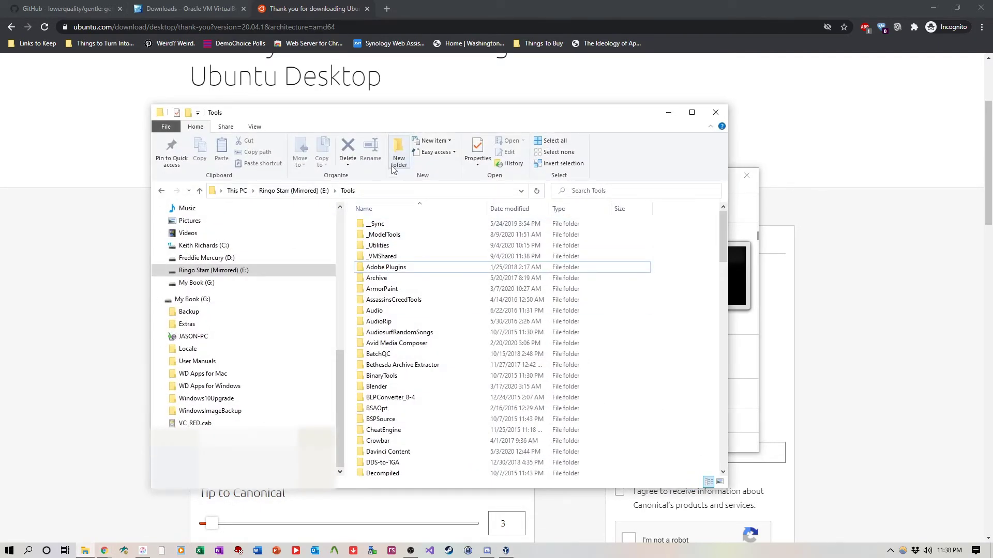
double_click(383, 256)
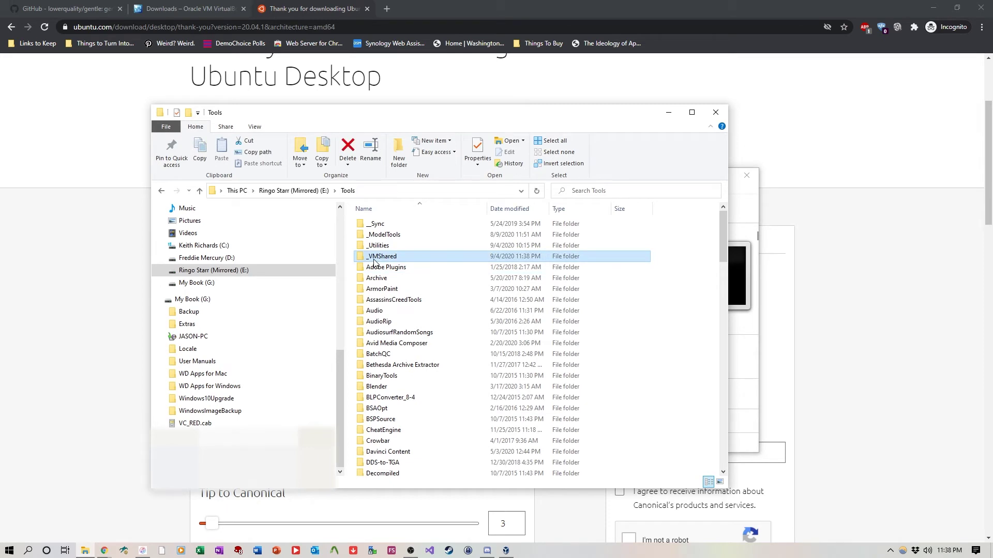
click(347, 191)
key(alt+F4)
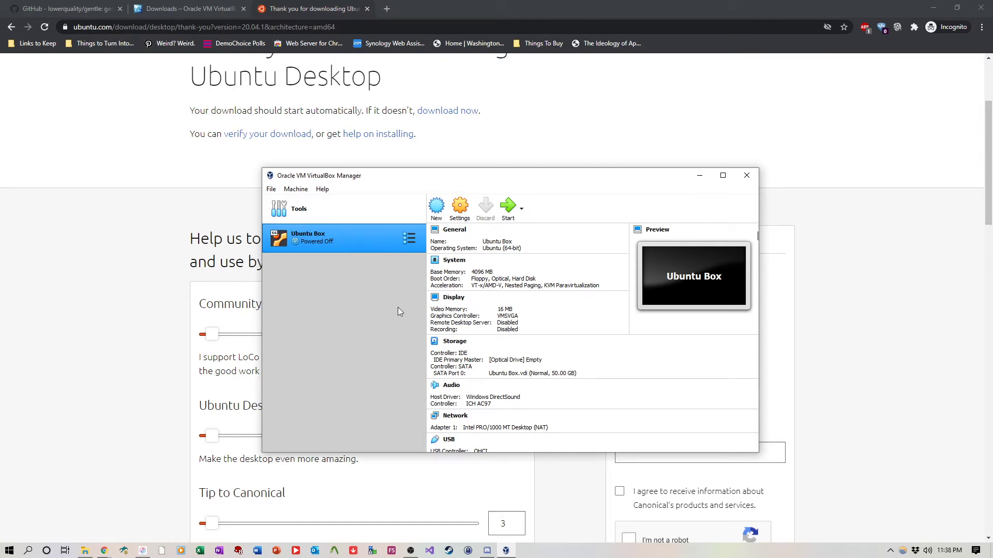
Step: Start the Ubuntu Box virtual machine and try to open the sf__VMShared folder in its file manager
click(508, 207)
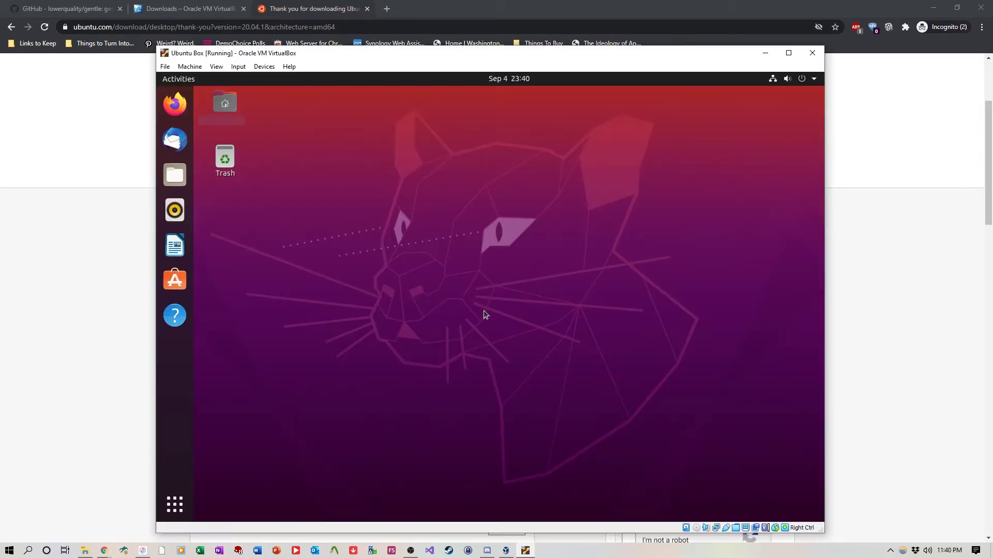
click(175, 174)
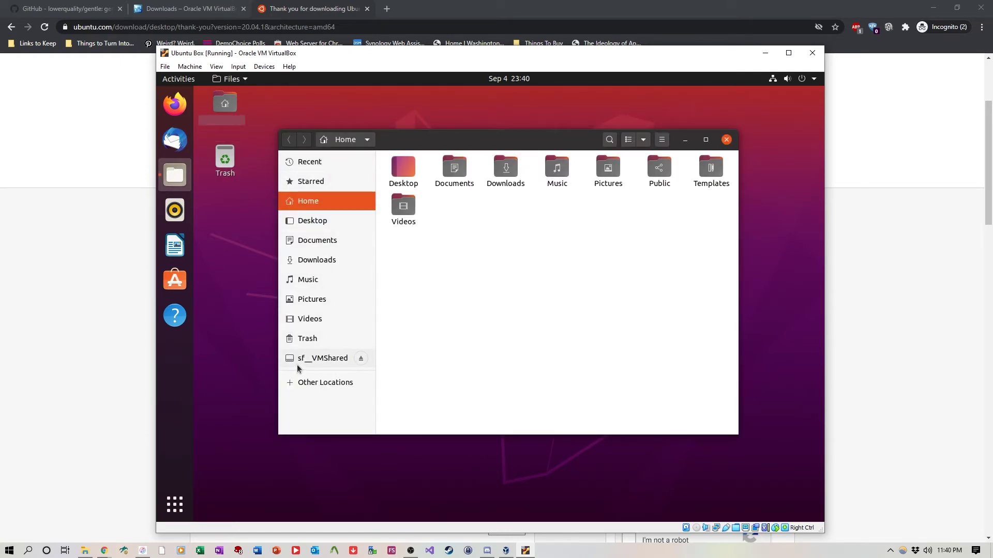
click(329, 362)
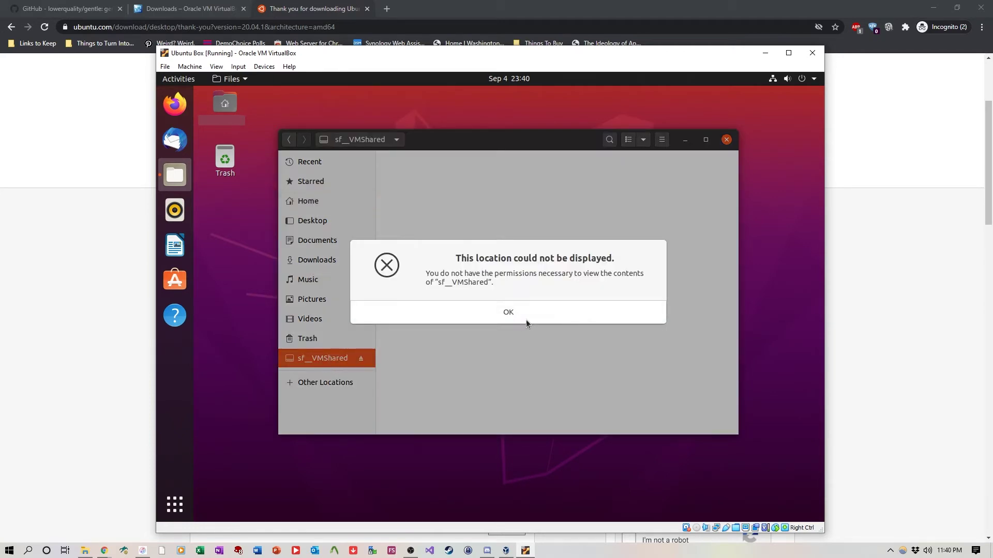
click(495, 312)
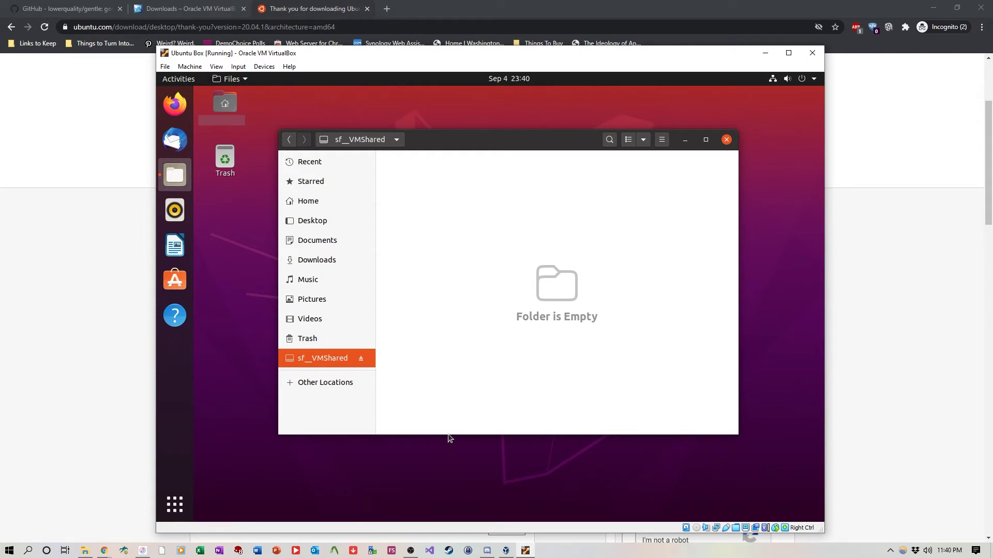
Step: Run "sudo adduser $USER vboxsf" in a terminal, authenticate with the account password, and close the terminal
key(ctrl+alt+t)
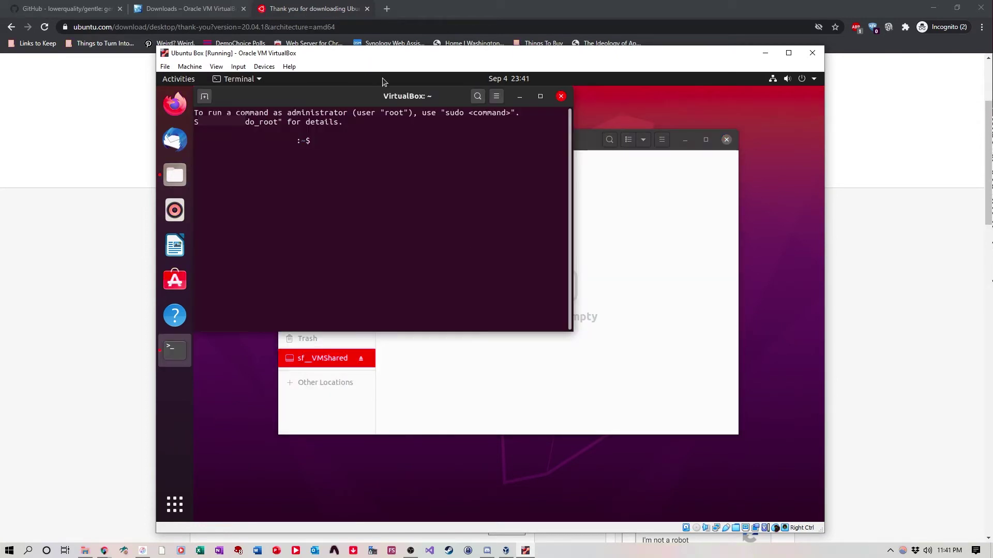
drag(392, 98, 470, 159)
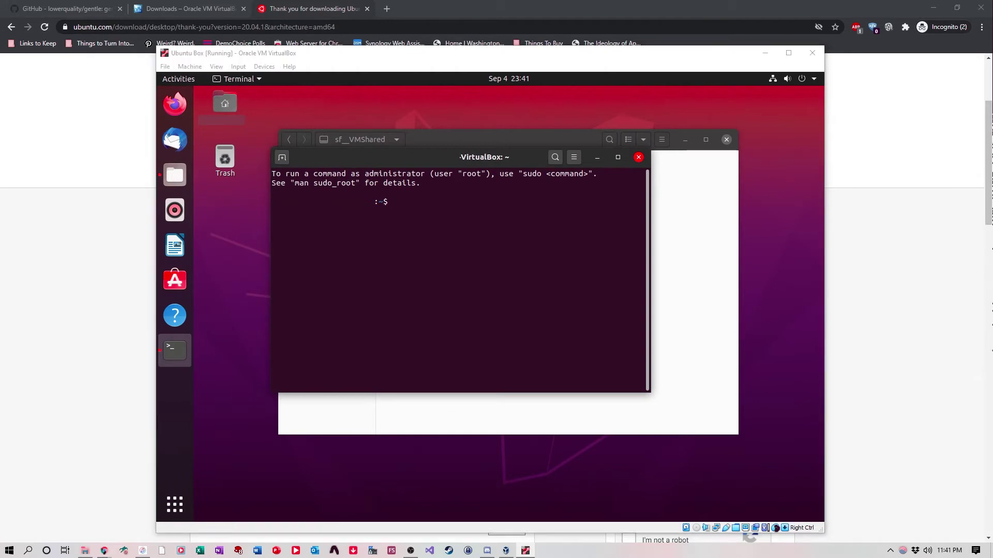
click(485, 246)
text(sudo )
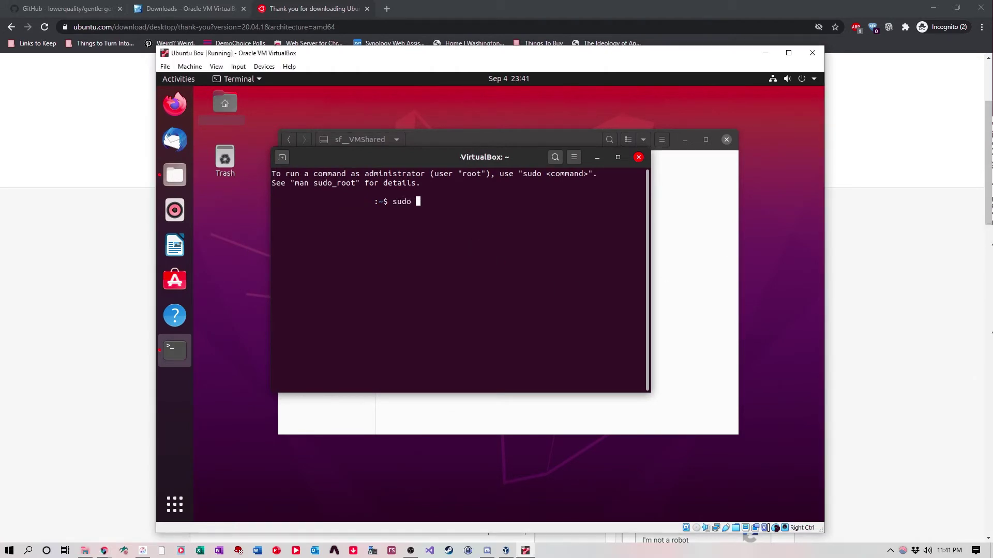
text(adduser $)
text(USER )
text(vbx)
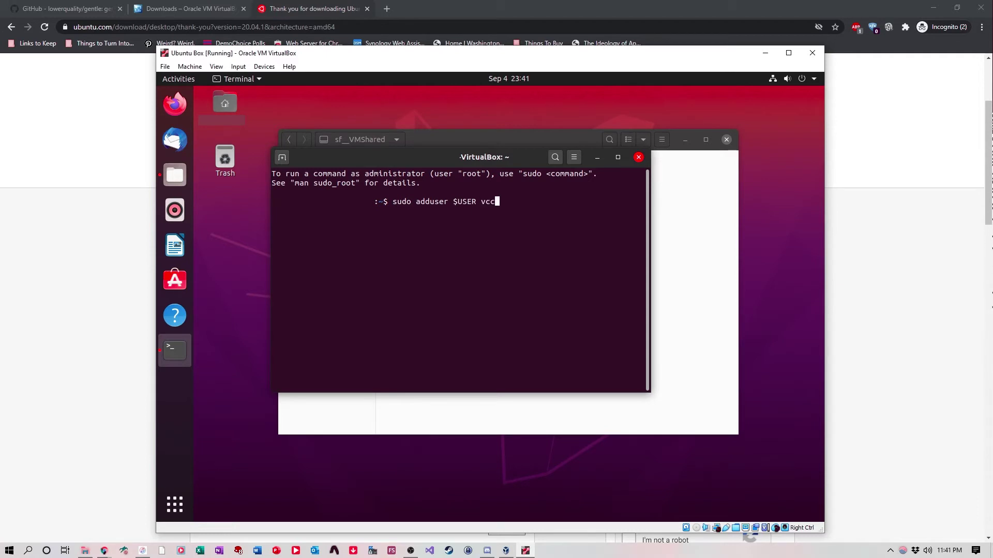
key(BackSpace)
text(oxsf)
key(Return)
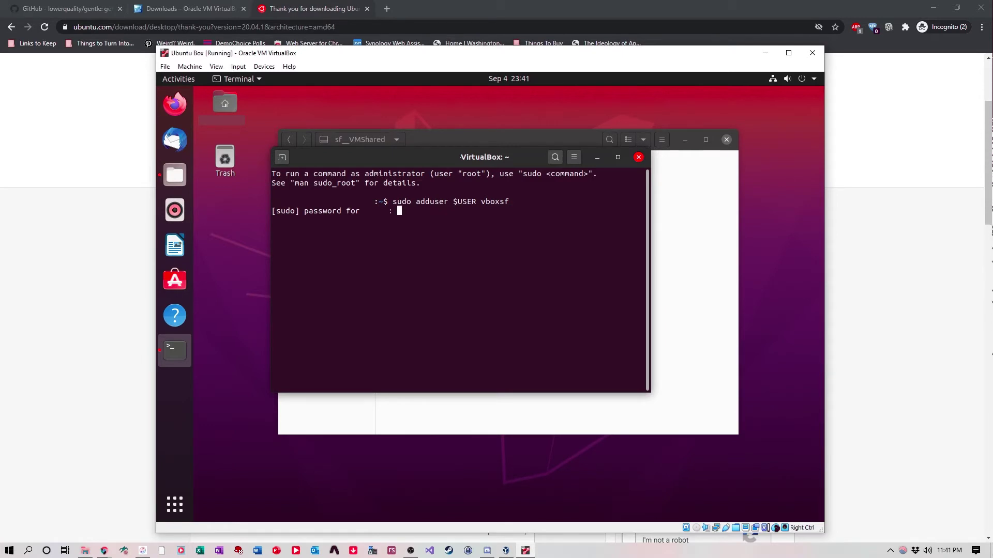
key(Return)
key(ctrl+d)
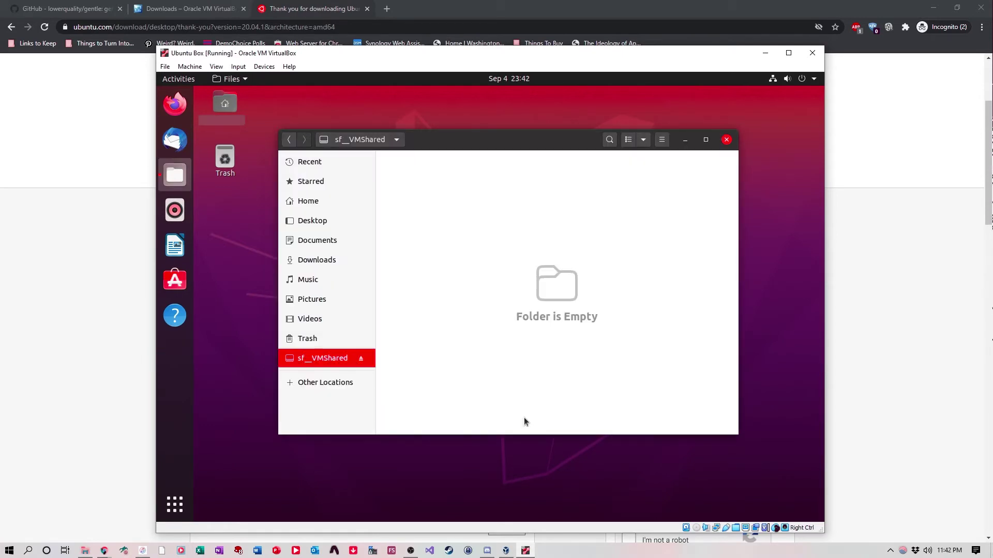
Step: Restart the Ubuntu virtual machine from within the guest system
click(802, 81)
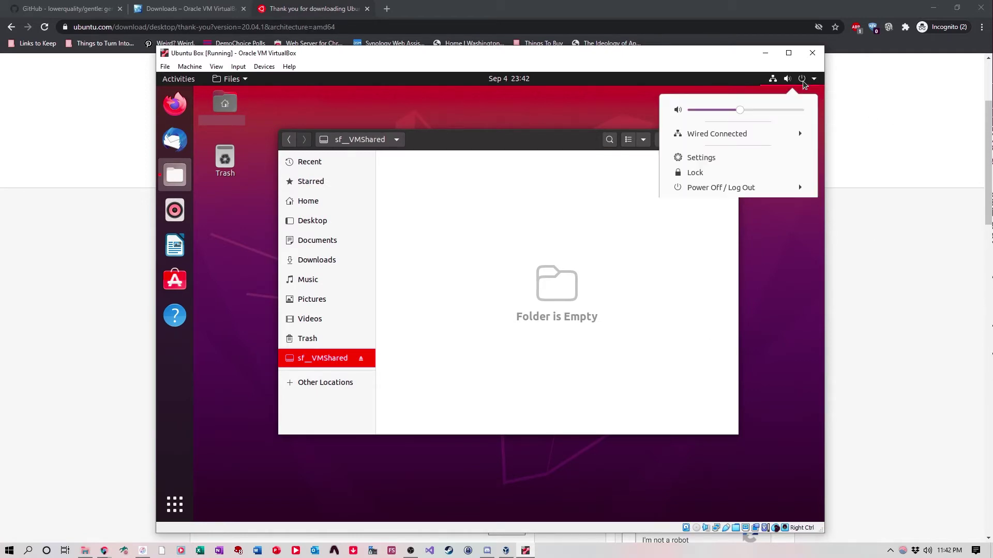
click(725, 191)
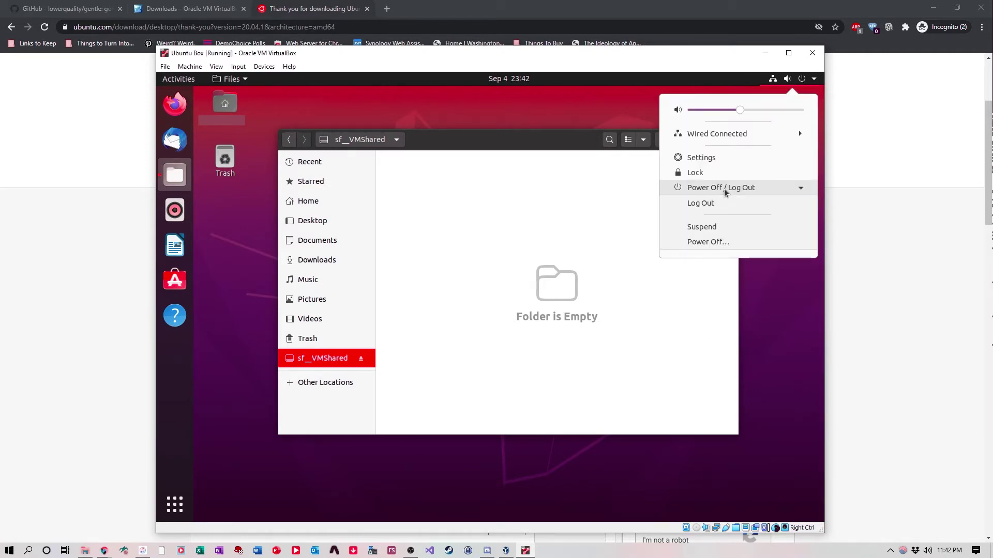
click(706, 244)
click(559, 333)
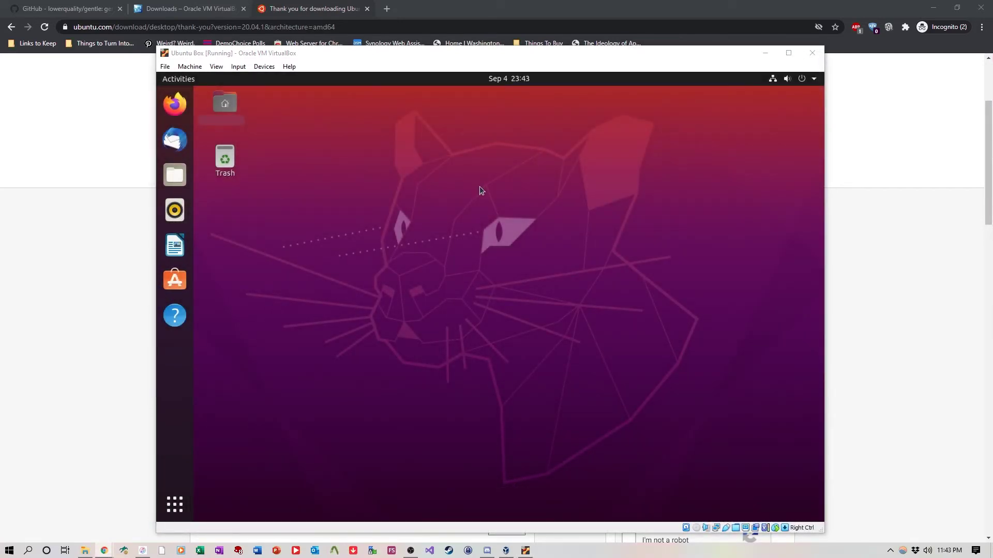
Step: Open the sf__VMShared folder in the Ubuntu file manager to check access, and close the file manager
click(175, 175)
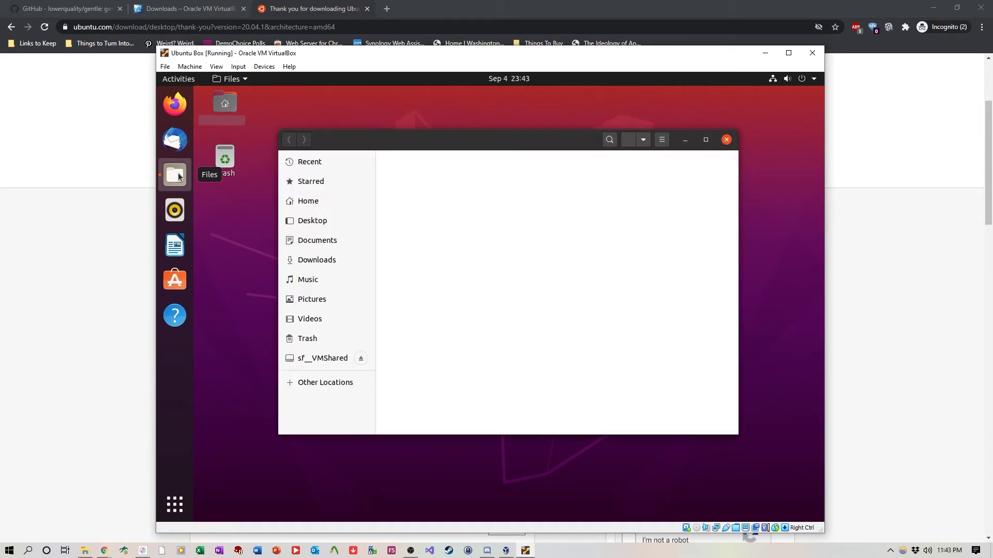
click(310, 361)
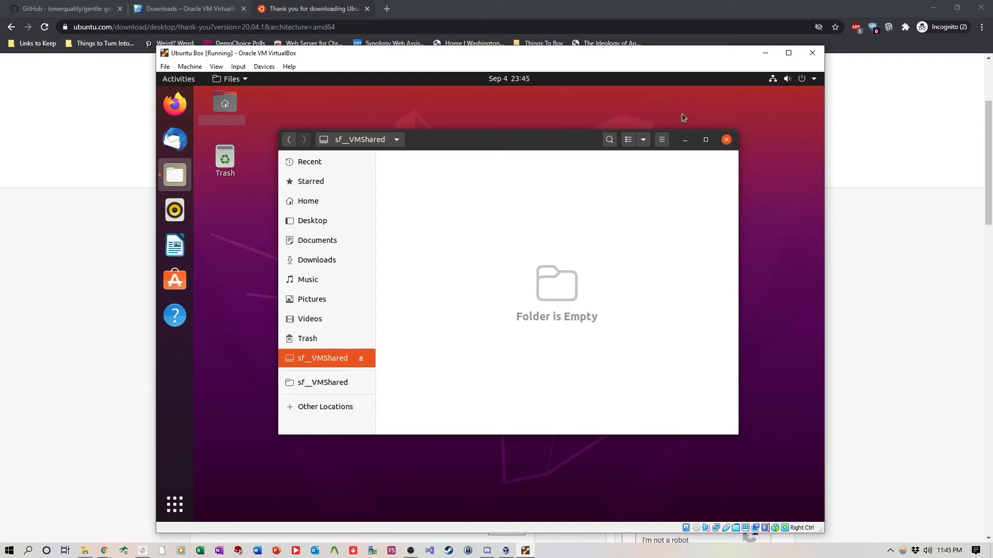
click(727, 140)
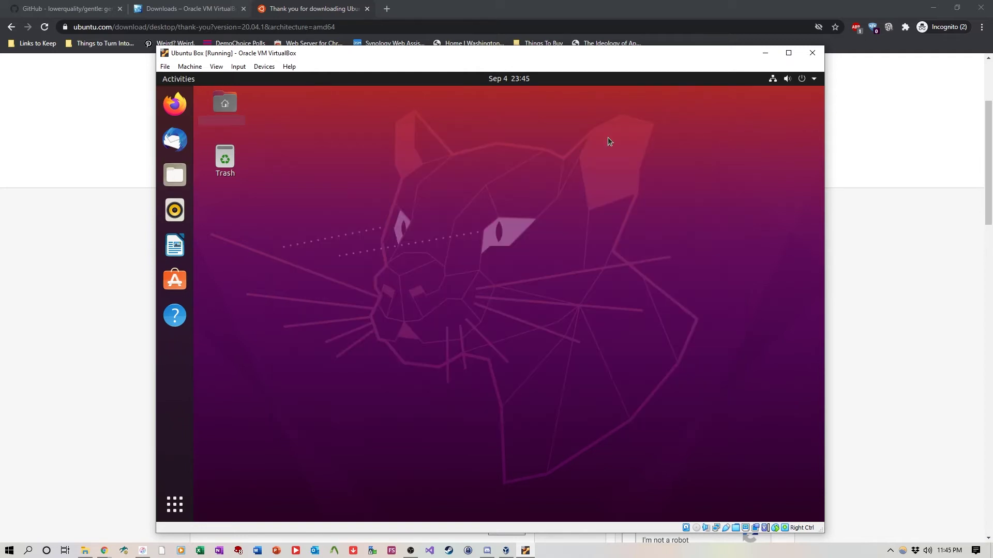
Step: Search the web for "docker for ubuntu" in Firefox and open the "Install Docker Engine on Ubuntu" documentation page
click(174, 104)
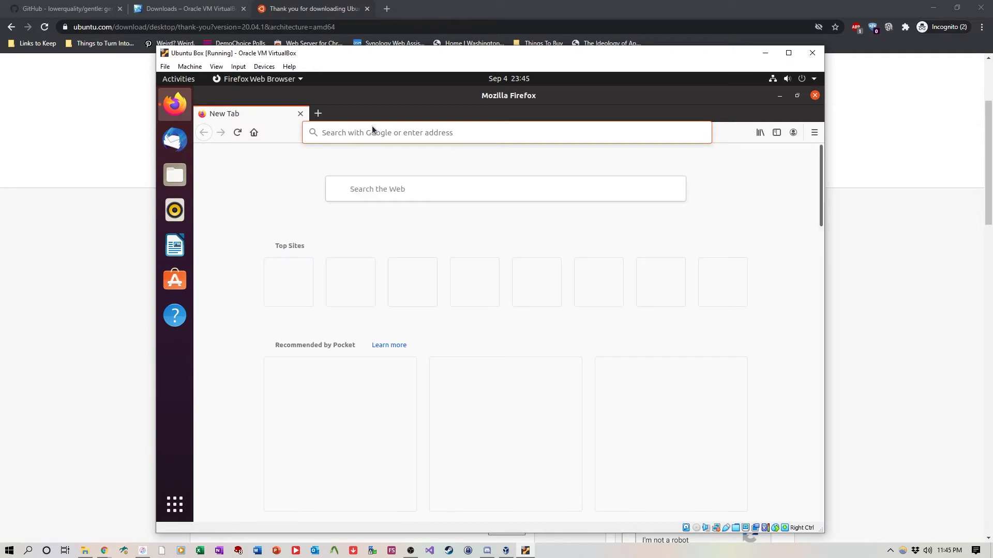
click(369, 130)
text(do)
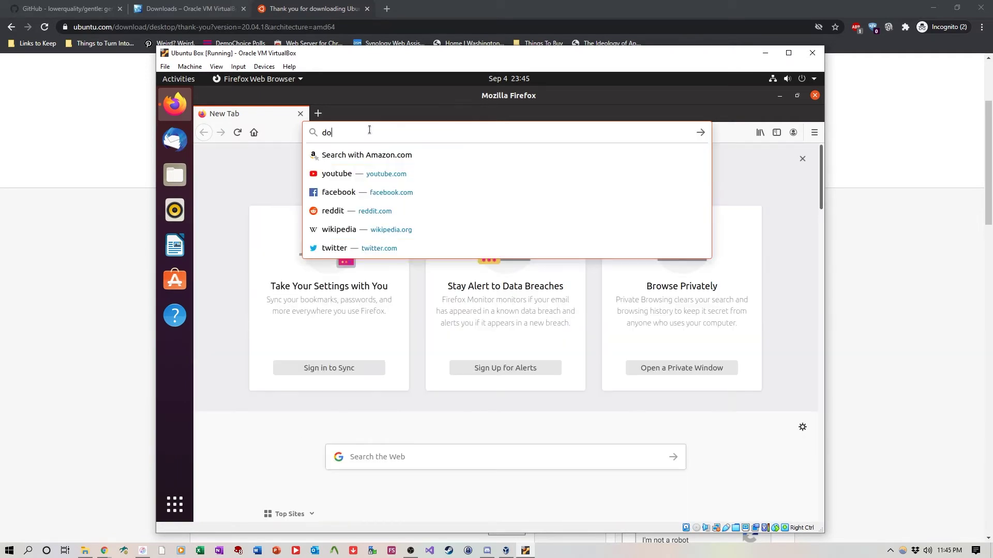
text(cker for ubuntu)
key(Return)
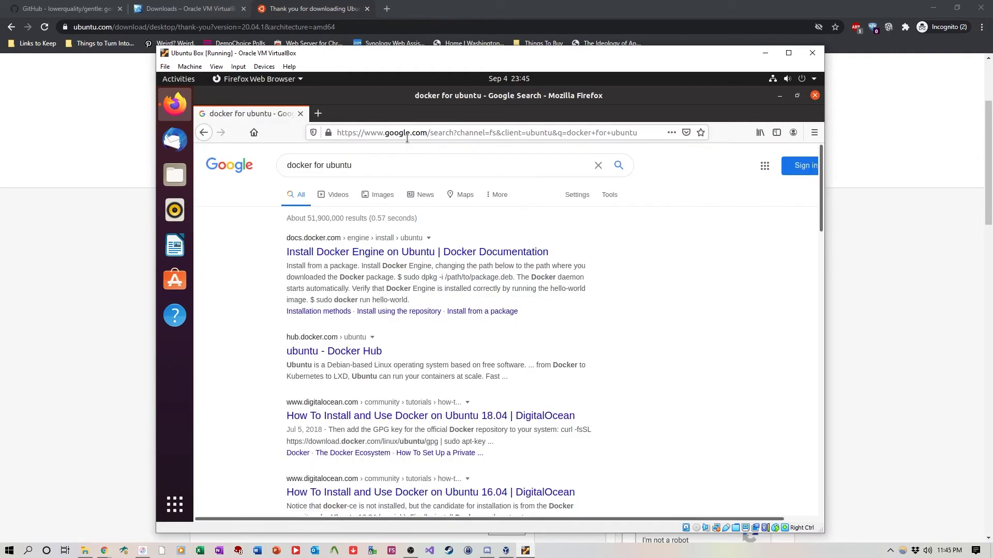
click(394, 253)
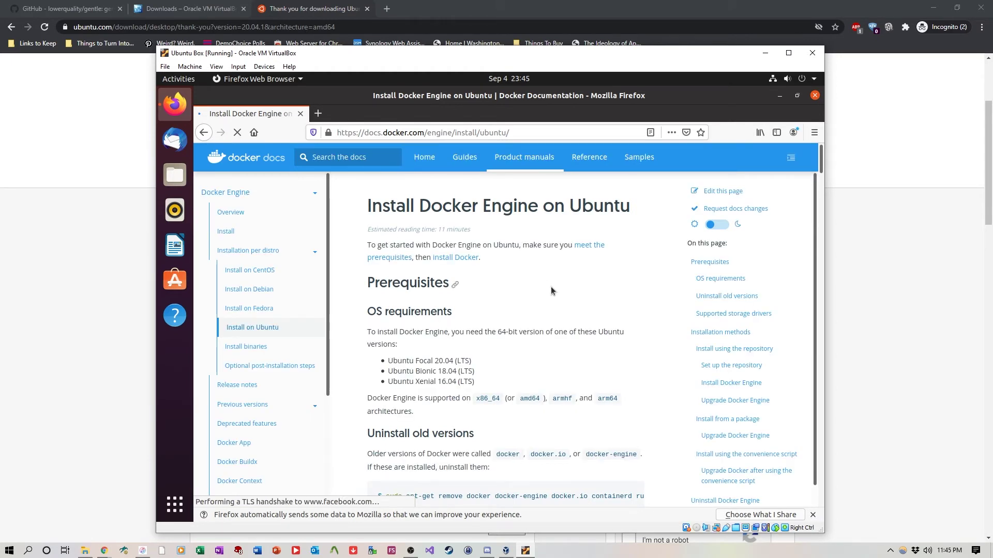
Step: Widen the virtual machine window on both sides to give the Docker installation page more room
scroll(457, 282, down, 1)
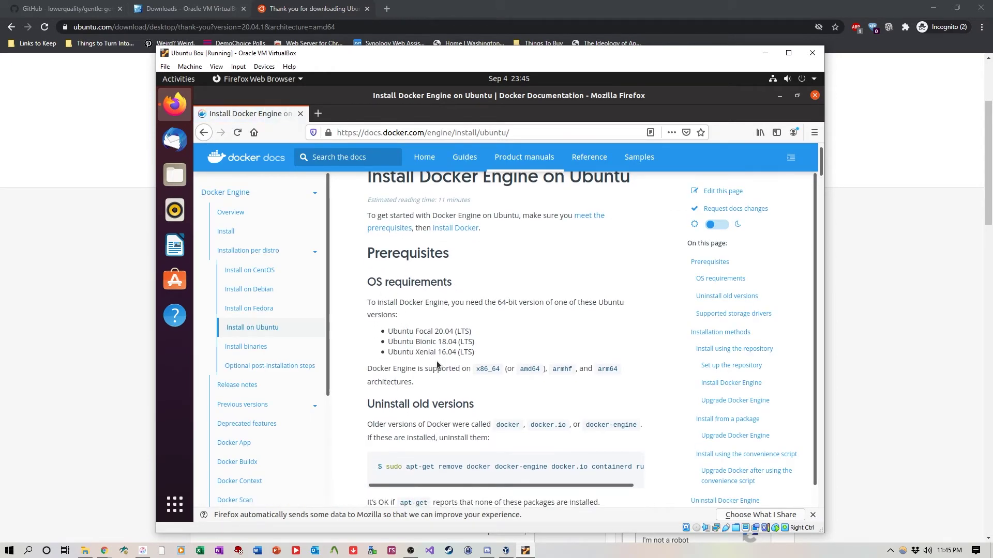
scroll(436, 324, down, 1)
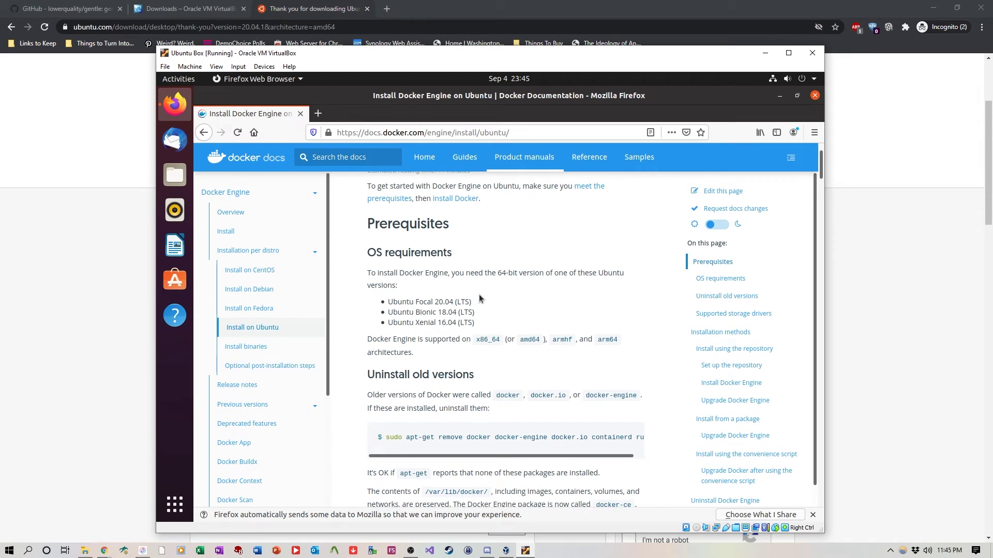
scroll(479, 299, down, 5)
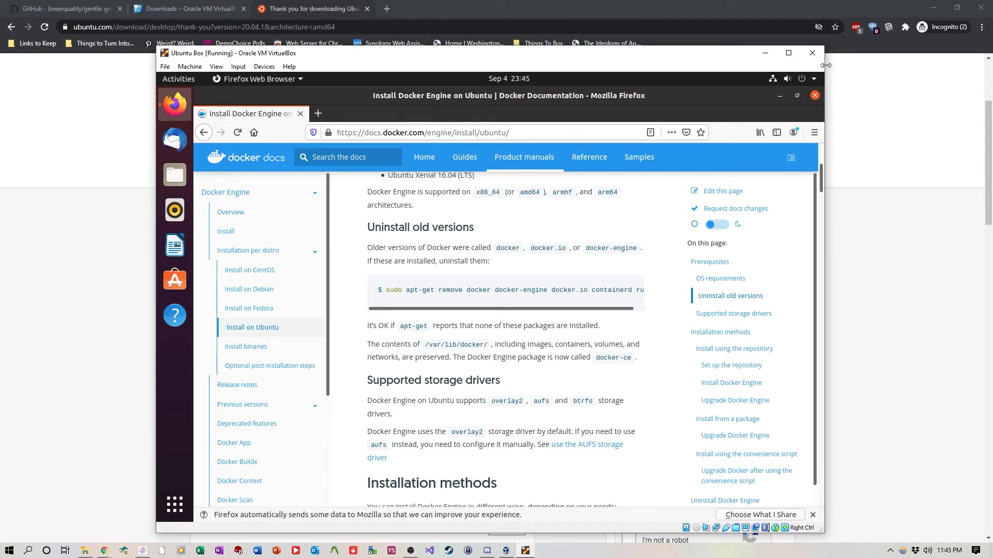
drag(826, 65, 966, 75)
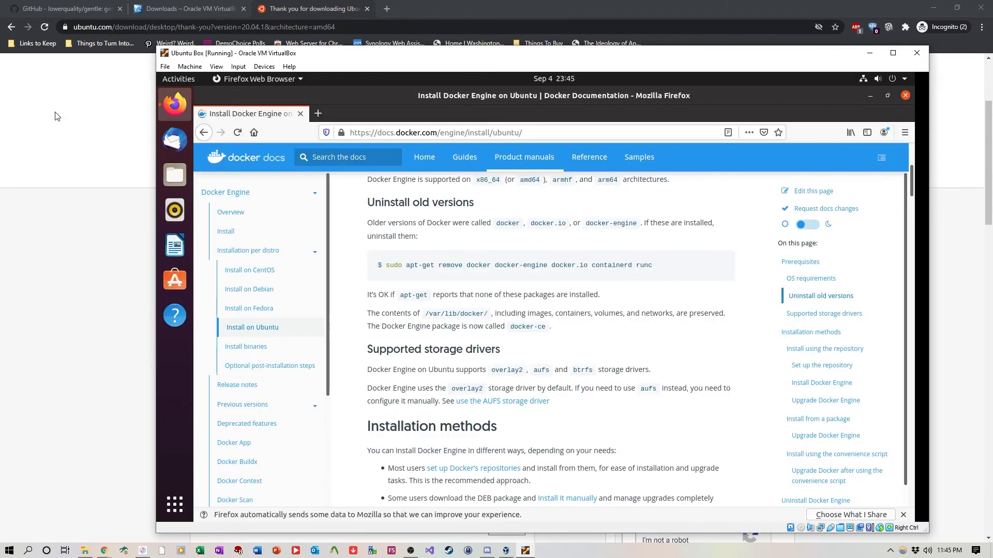
drag(156, 137, 54, 134)
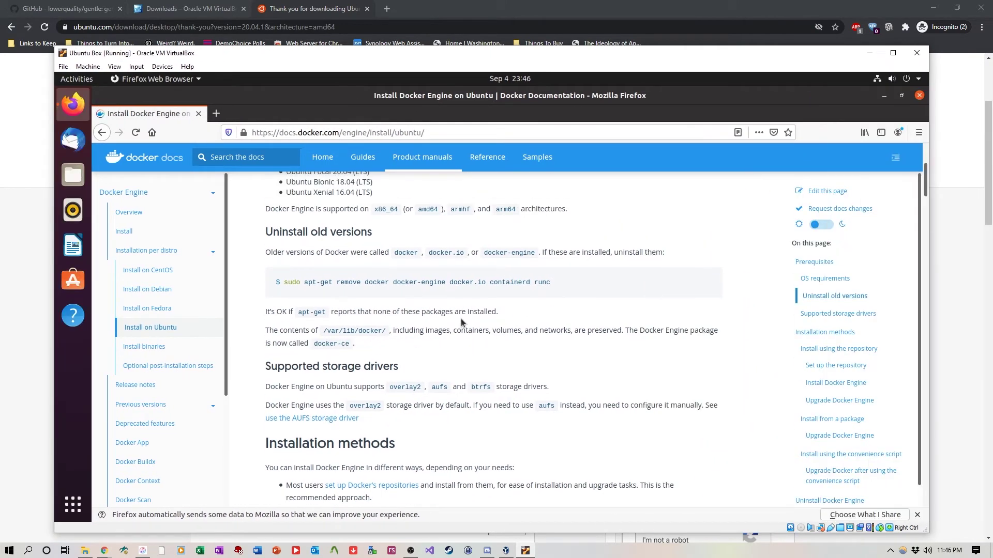
scroll(473, 321, up, 1)
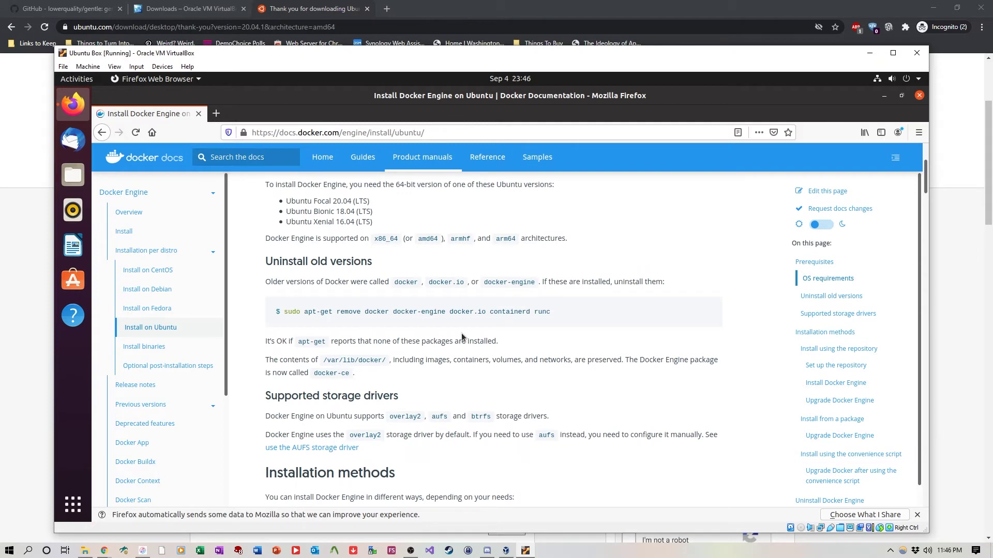
Step: Run the documented "sudo apt-get remove docker docker-engine docker.io containerd runc" in a new terminal and authenticate with the account password
key(ctrl+alt+t)
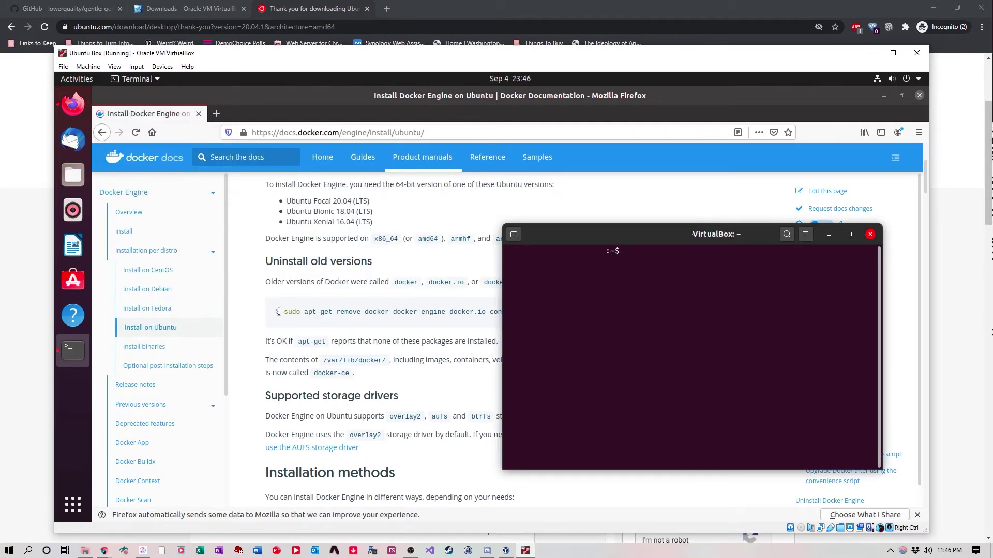
drag(284, 313, 545, 313)
right_click(546, 314)
click(561, 325)
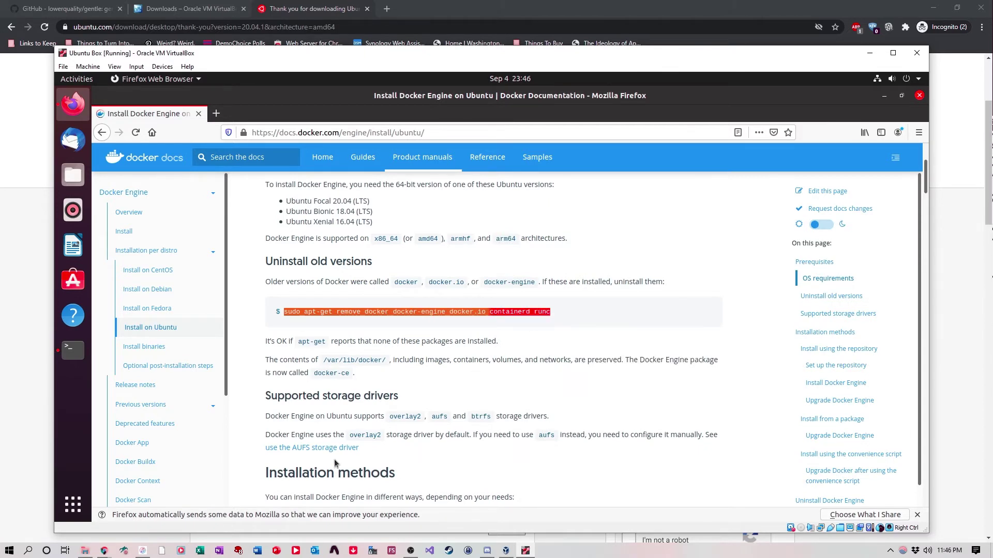
click(72, 362)
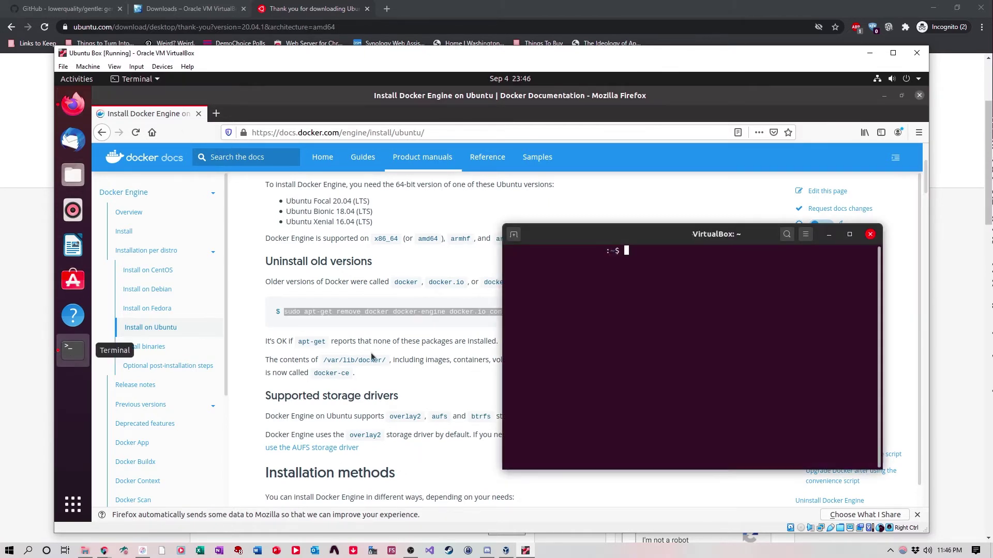
right_click(629, 269)
click(652, 302)
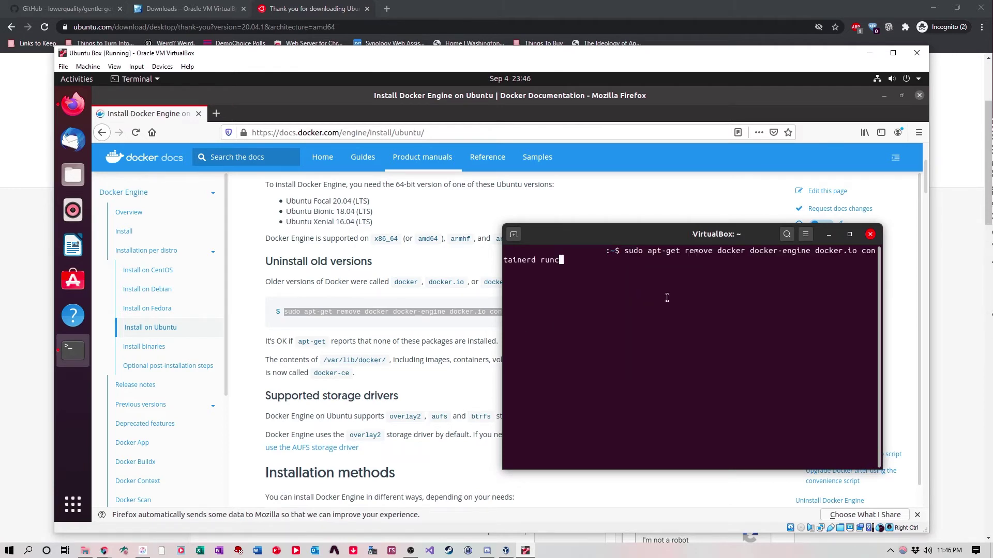
key(Return)
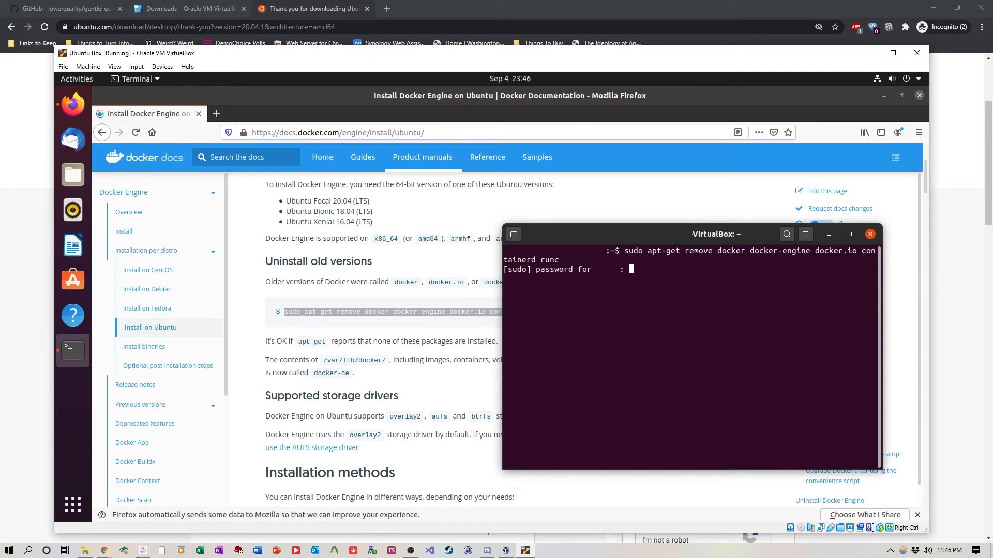
key(Return)
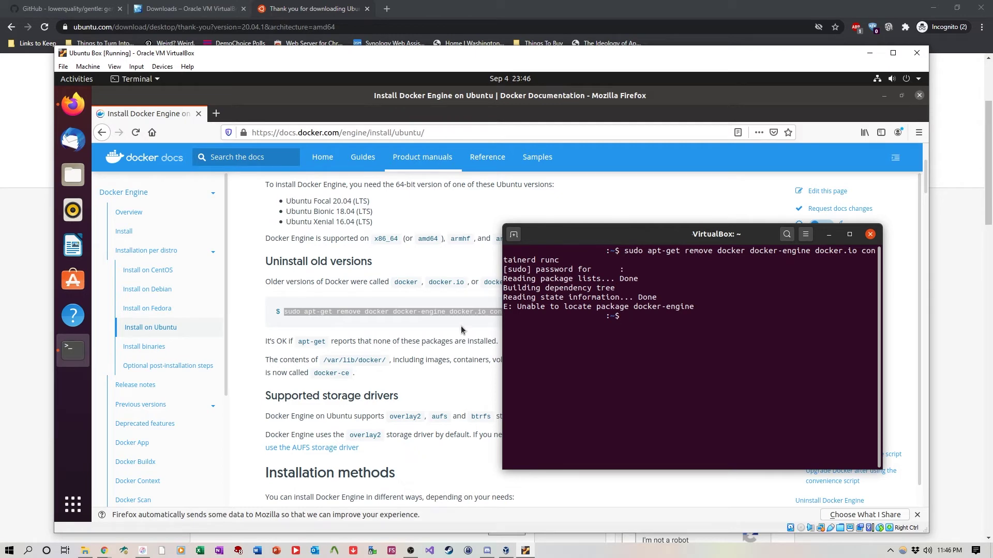
Step: Copy "sudo apt-get update" from the page's repository setup section and run it in the terminal
click(398, 380)
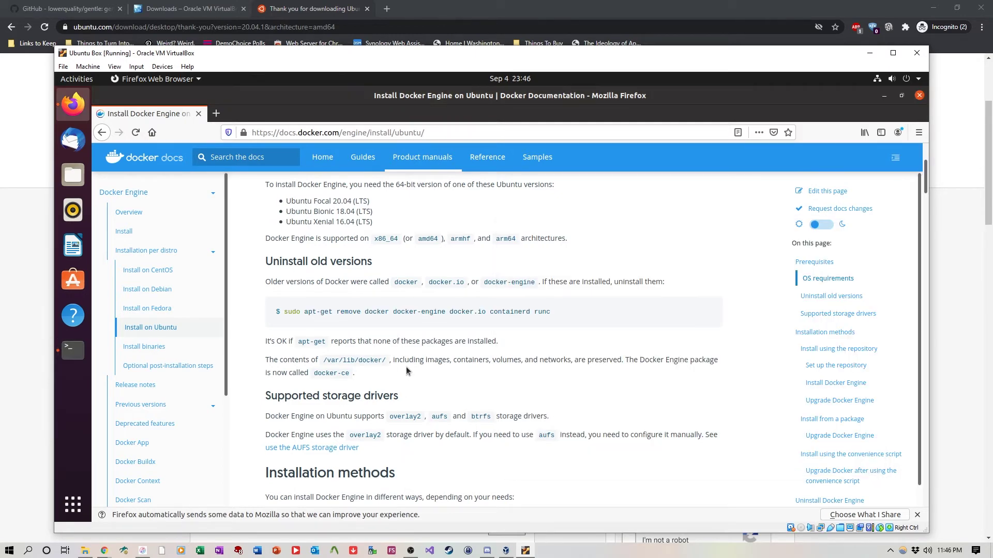
scroll(406, 367, down, 5)
scroll(391, 315, down, 3)
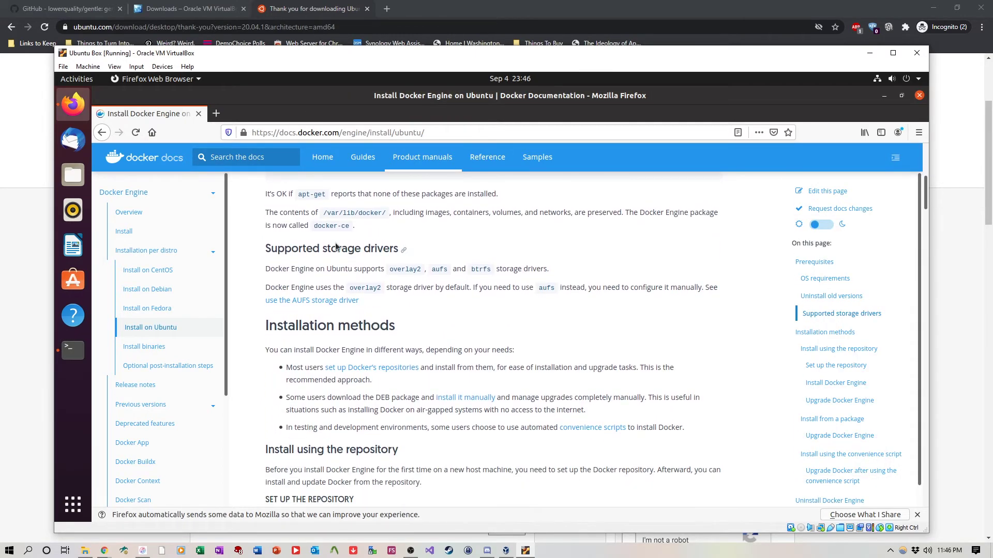
scroll(393, 329, down, 5)
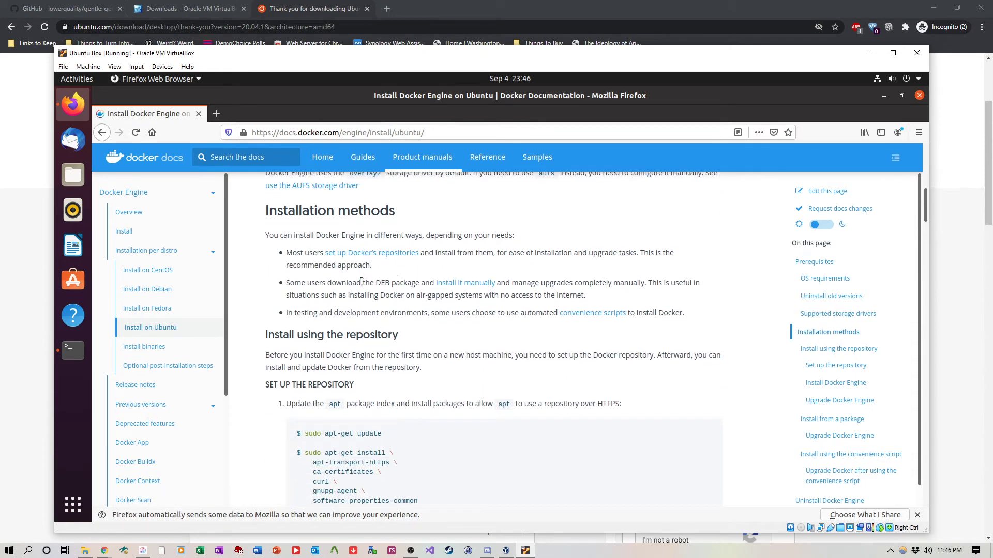
scroll(401, 338, down, 4)
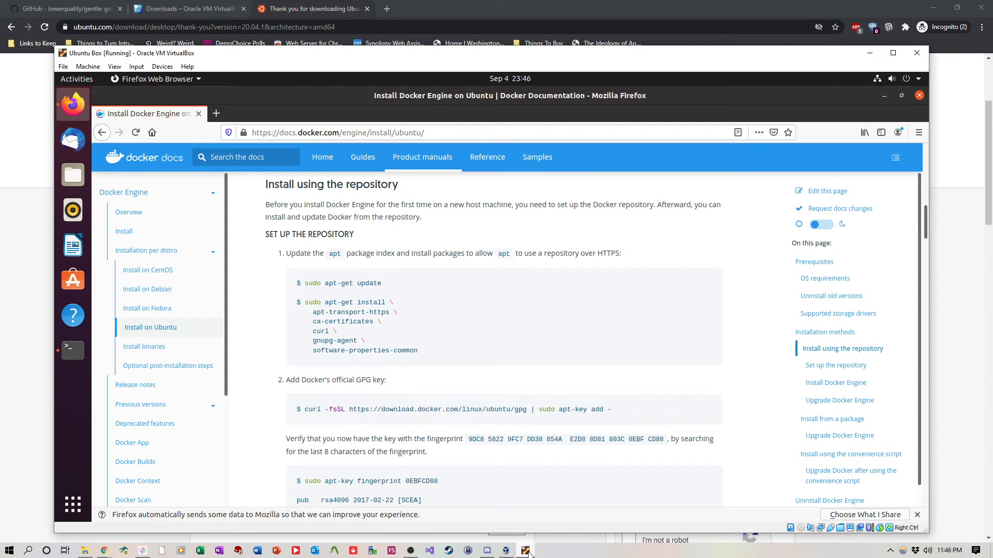
drag(305, 282, 376, 284)
right_click(383, 288)
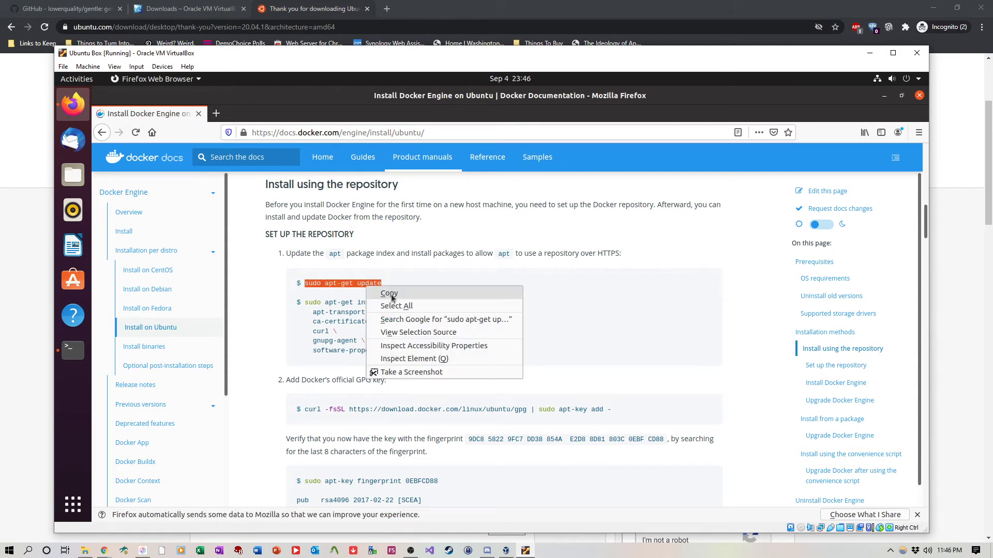
click(388, 294)
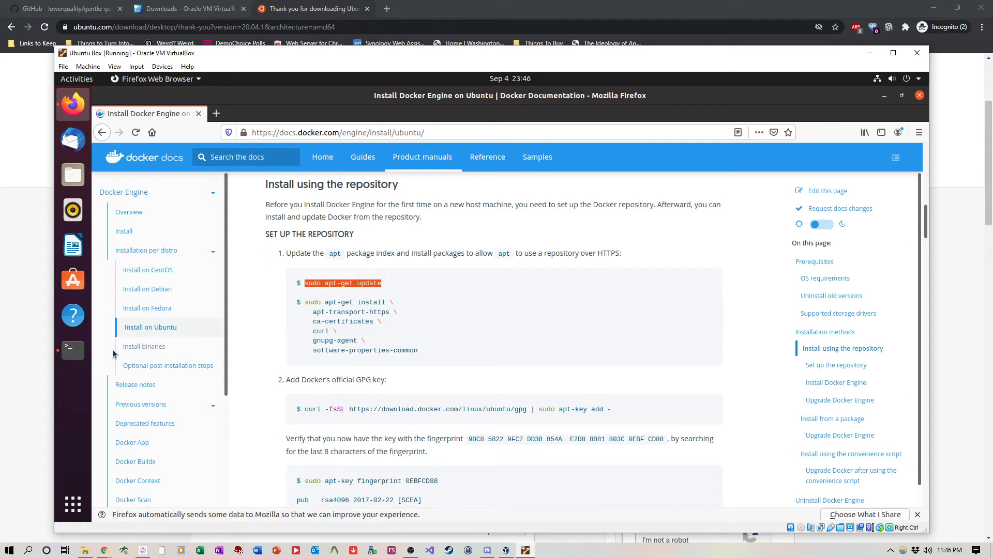
click(73, 350)
right_click(651, 341)
click(688, 371)
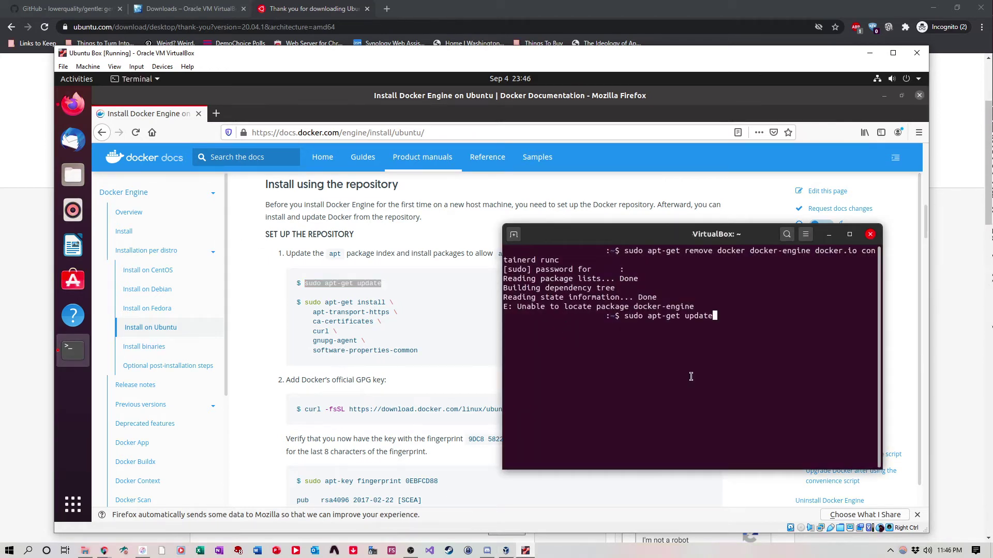
key(Return)
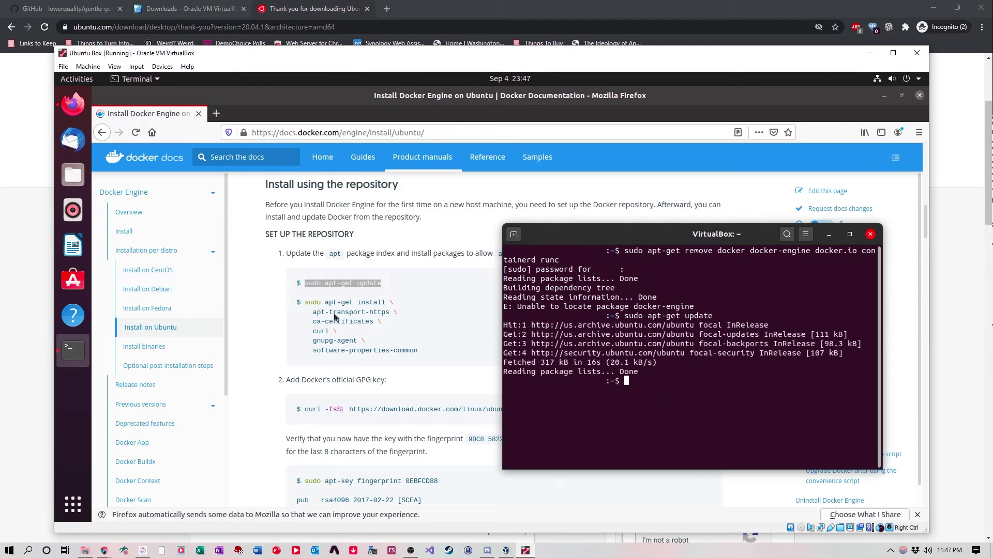
Step: Install apt-transport-https, ca-certificates, curl, gnupg-agent and software-properties-common using the documented apt-get install command, answering y to continue
drag(305, 303, 429, 360)
right_click(364, 325)
click(378, 335)
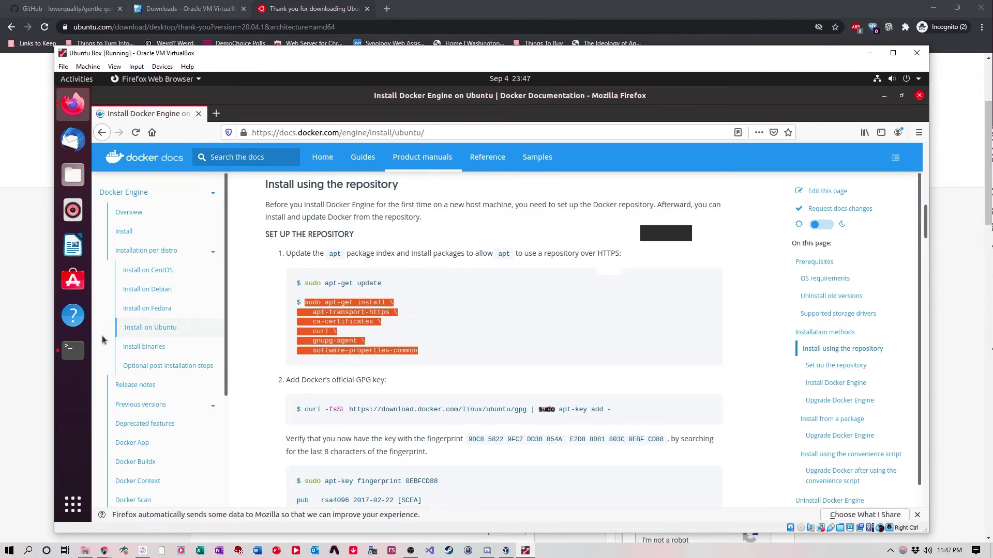
click(73, 350)
right_click(635, 392)
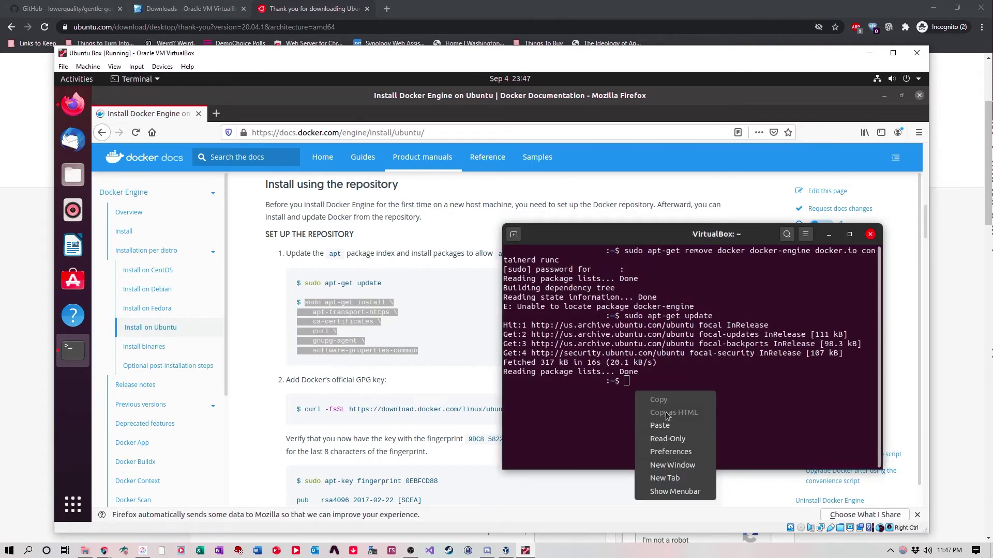
click(659, 404)
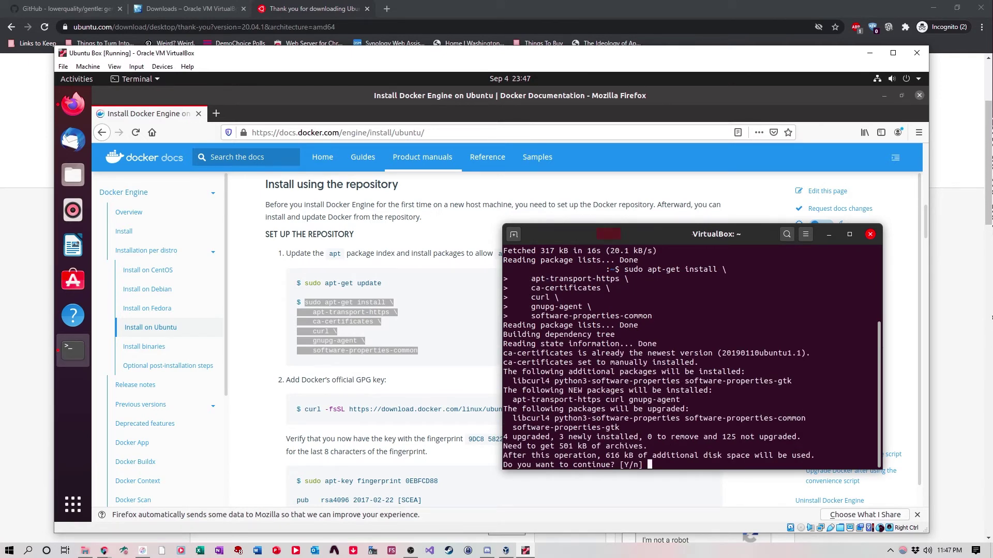
text(y)
key(Return)
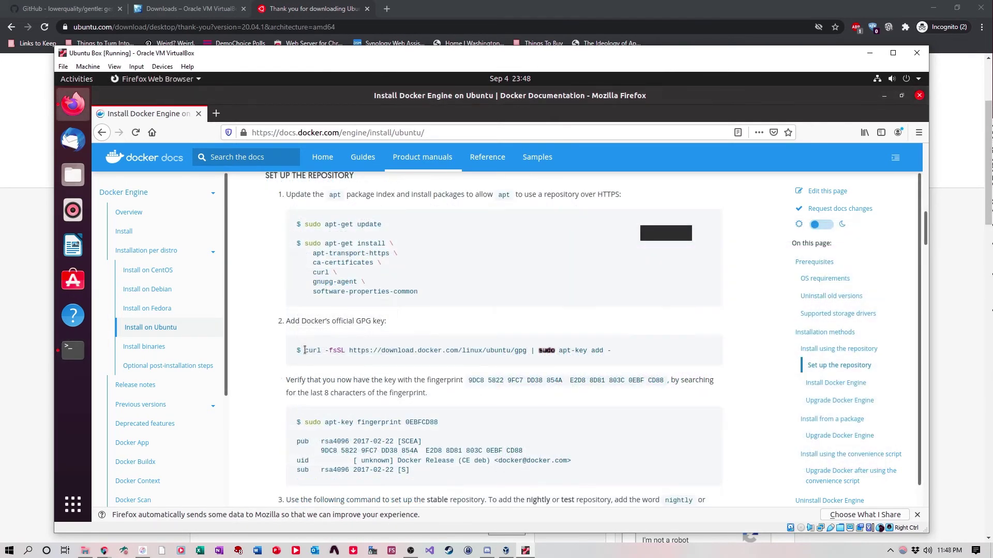
drag(304, 351, 610, 353)
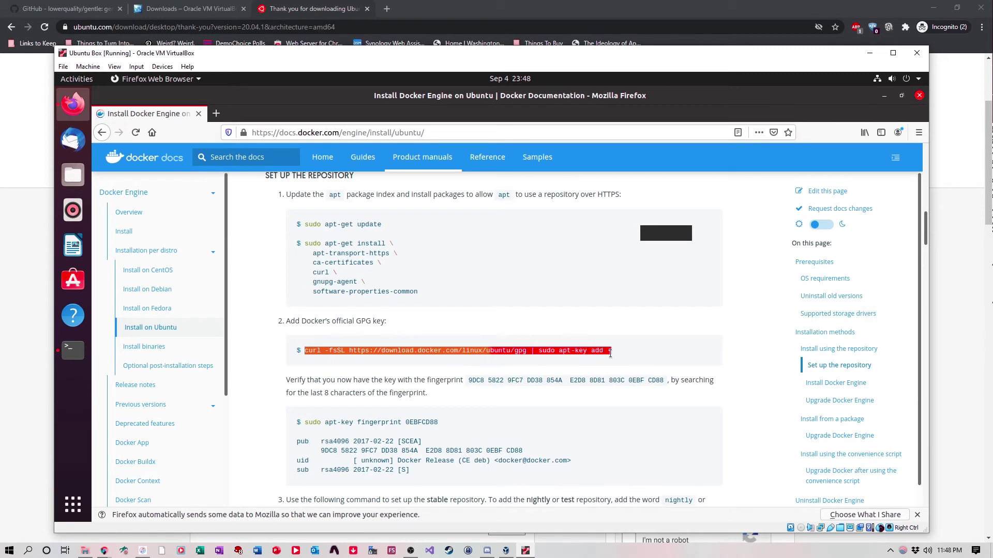
right_click(588, 355)
click(609, 369)
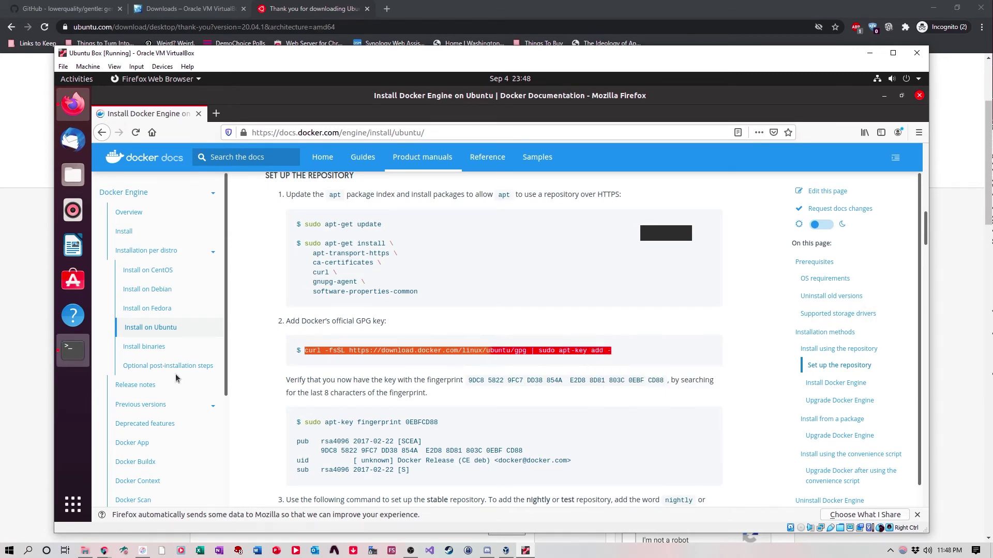
click(73, 351)
right_click(637, 466)
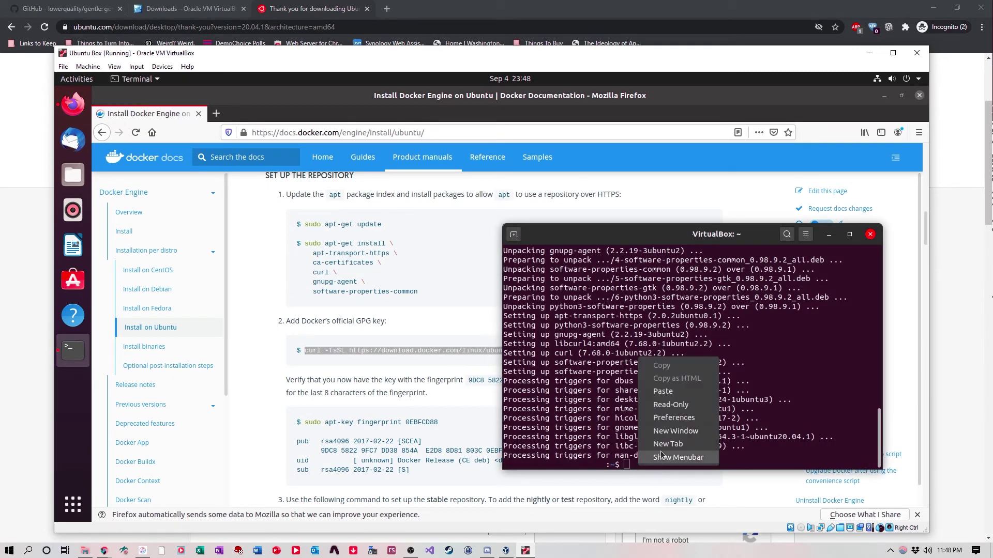
click(656, 394)
key(Return)
key(Return)
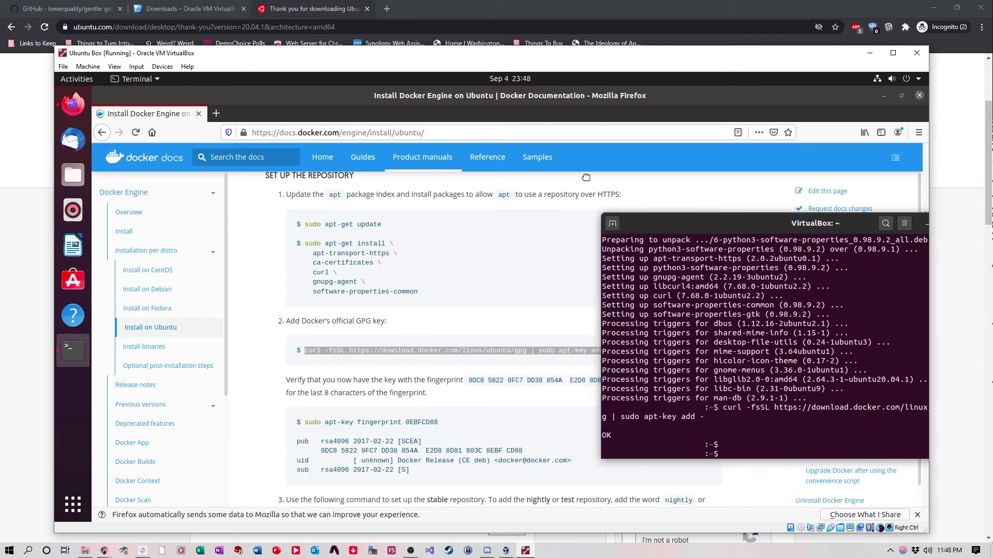
Step: Verify Docker's GPG key by copying "sudo apt-key fingerprint 0EBFCD88" from the documentation and running it in the terminal
click(448, 415)
scroll(448, 419, down, 1)
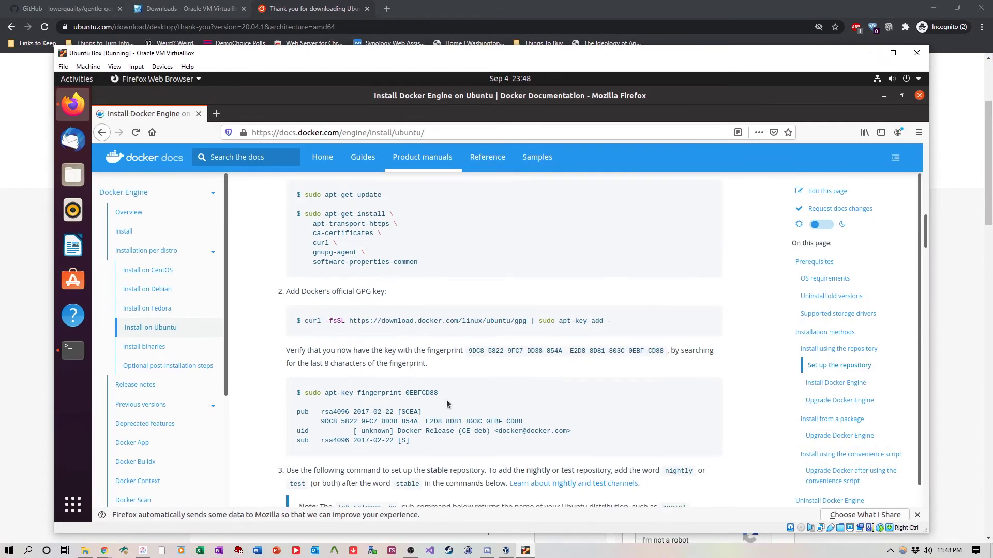
mouse_move(438, 393)
mouse_down()
mouse_move(304, 394)
mouse_move(430, 391)
mouse_up()
right_click(438, 393)
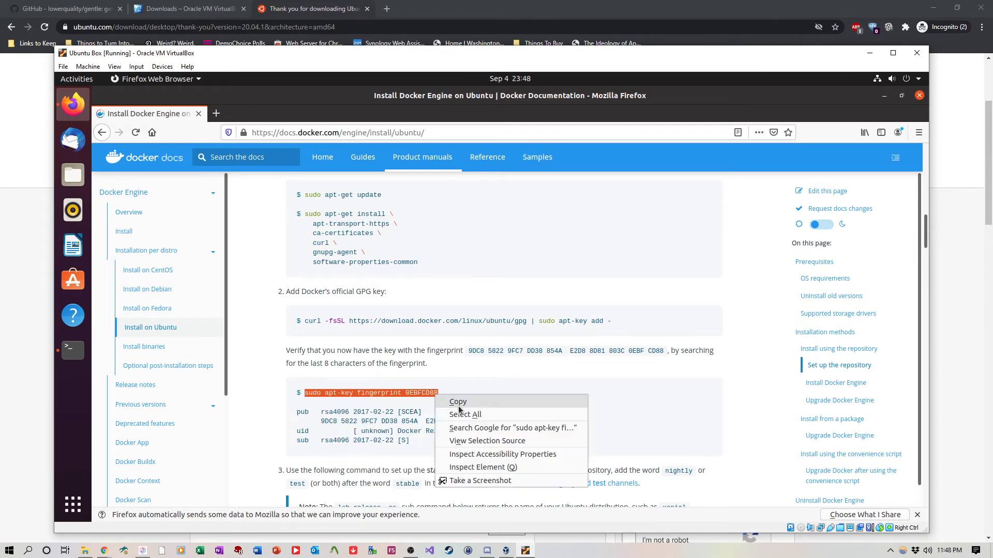
click(455, 401)
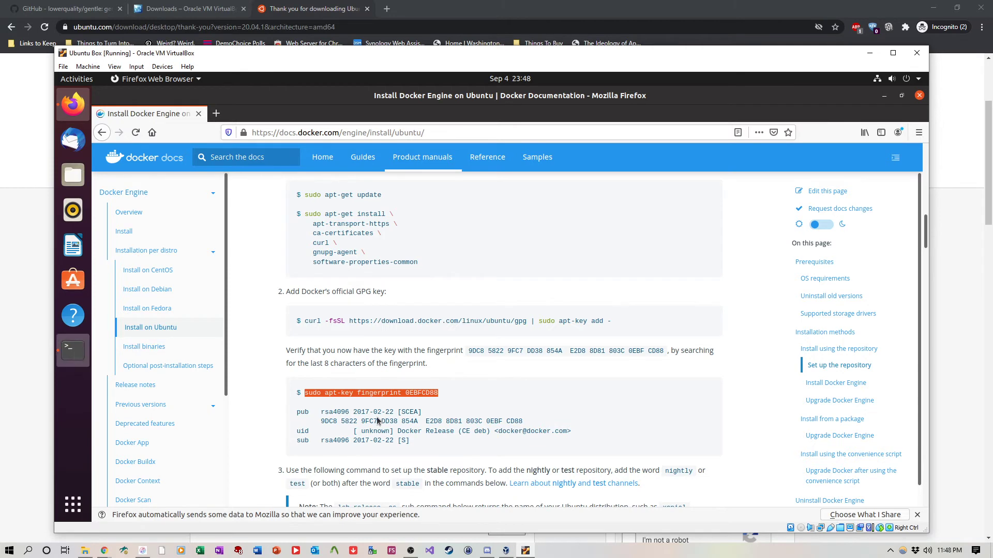
click(73, 350)
right_click(626, 442)
click(653, 367)
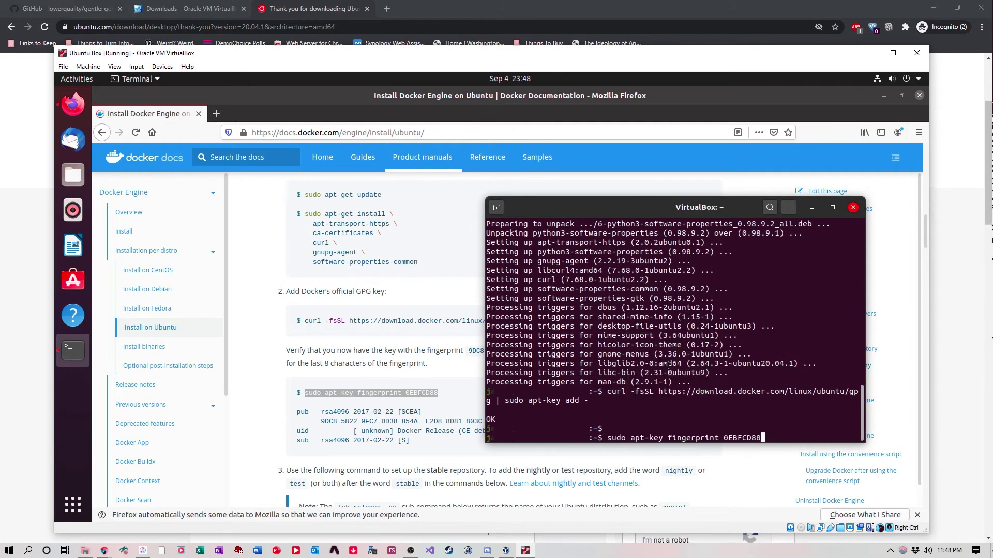
key(Return)
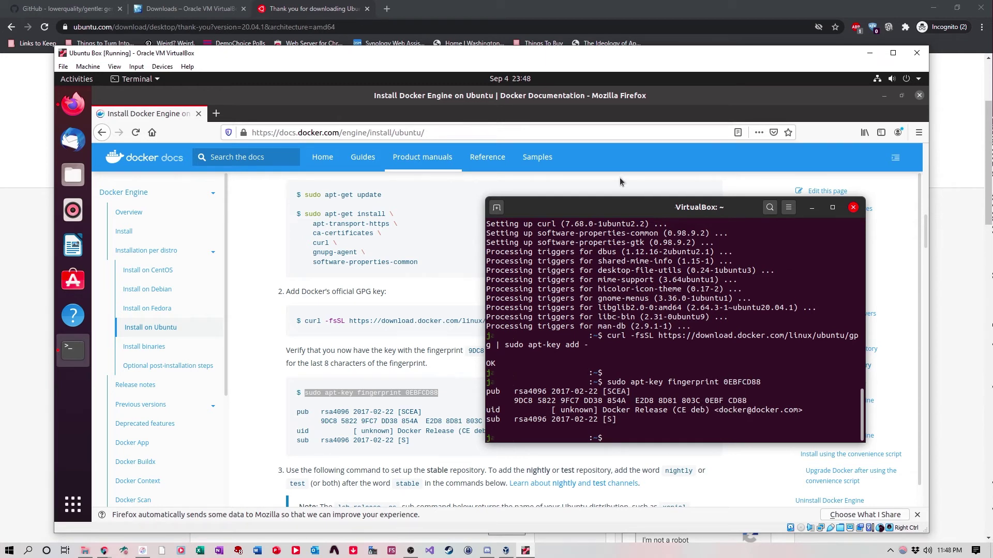
drag(618, 212, 663, 194)
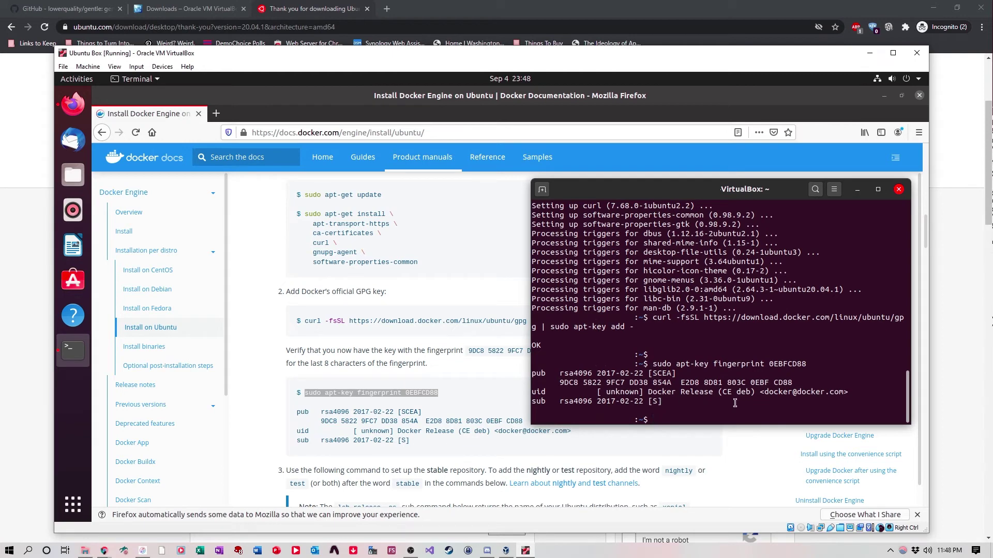
Step: Add Docker's stable x86_64/amd64 repository by running the documented multi-line "sudo add-apt-repository" command in the terminal
click(427, 460)
scroll(432, 435, down, 4)
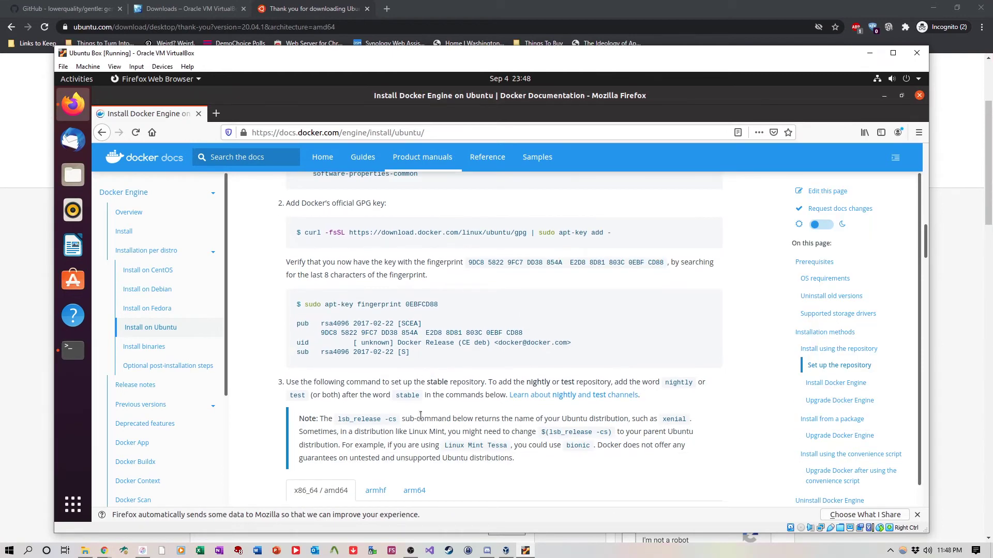
scroll(414, 402, down, 3)
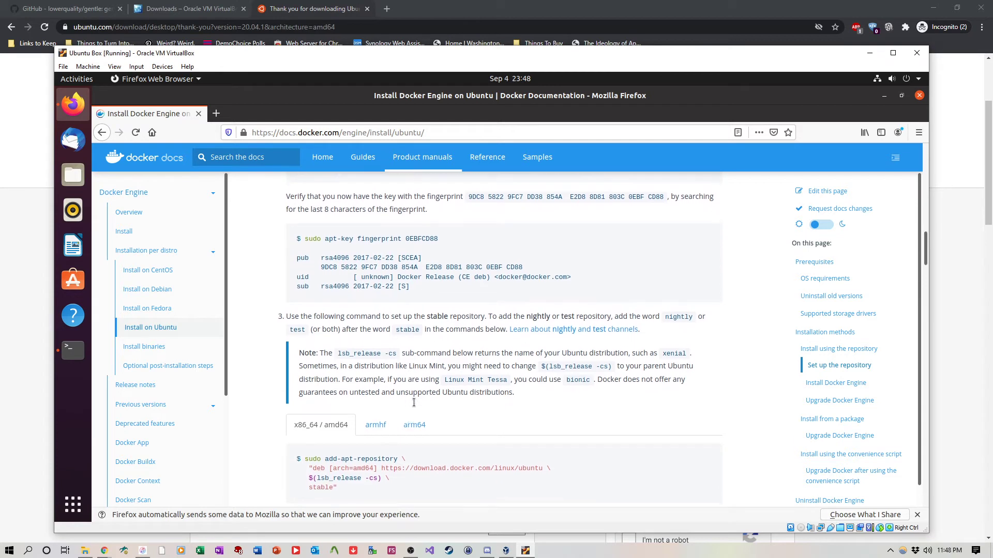
scroll(307, 385, down, 1)
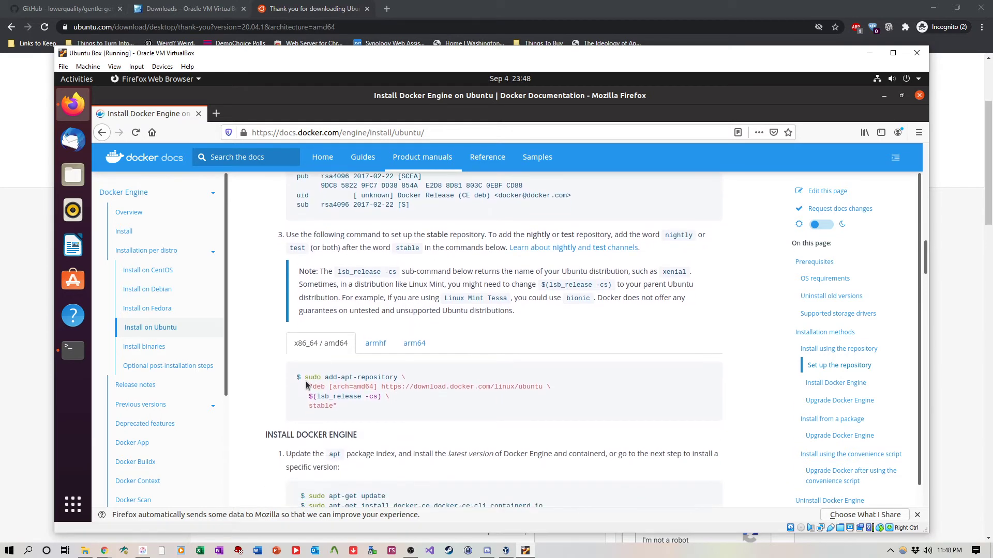
drag(306, 378, 373, 408)
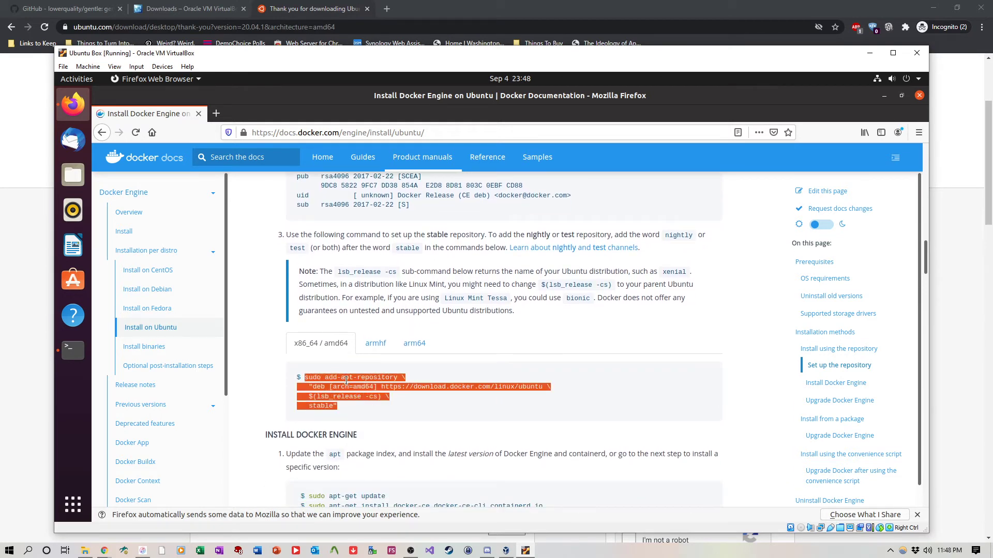
right_click(346, 381)
click(362, 388)
click(73, 350)
right_click(669, 423)
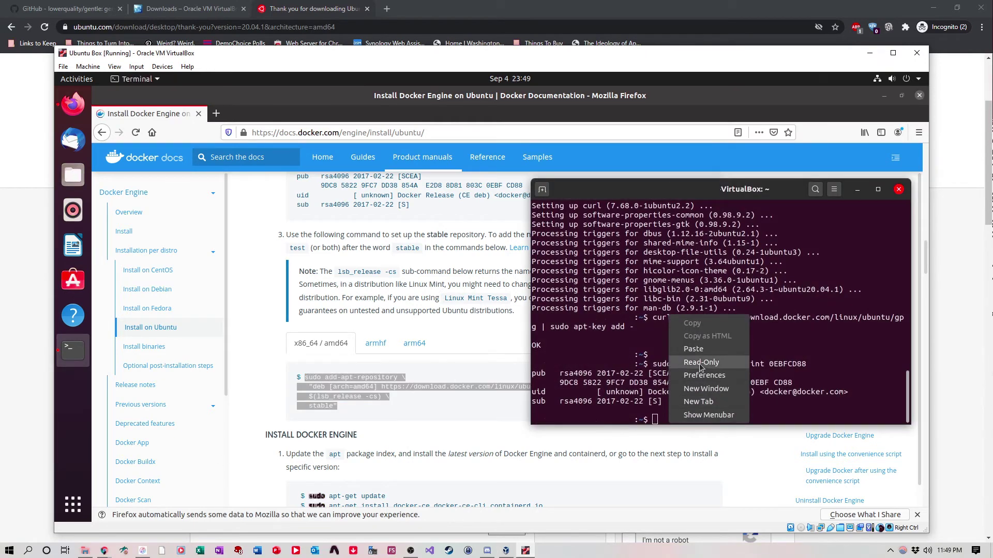
click(691, 352)
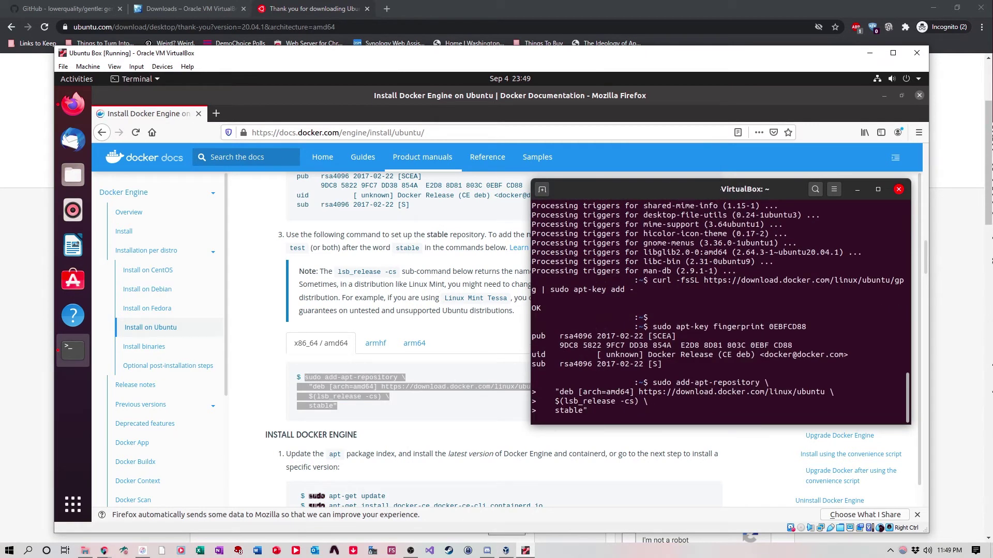
key(Return)
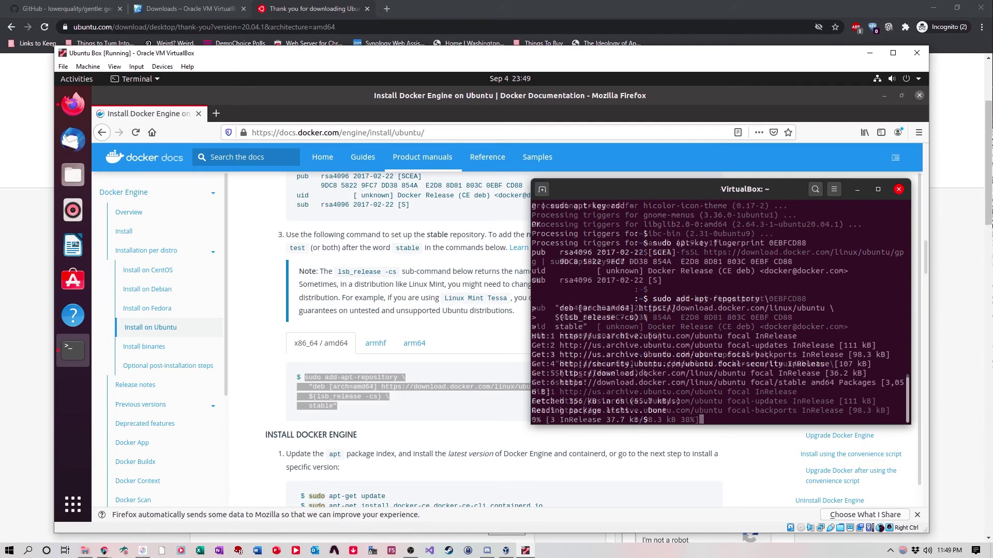
Step: Copy "sudo apt-get update" from the page's Install Docker Engine section and run it in the terminal
click(396, 465)
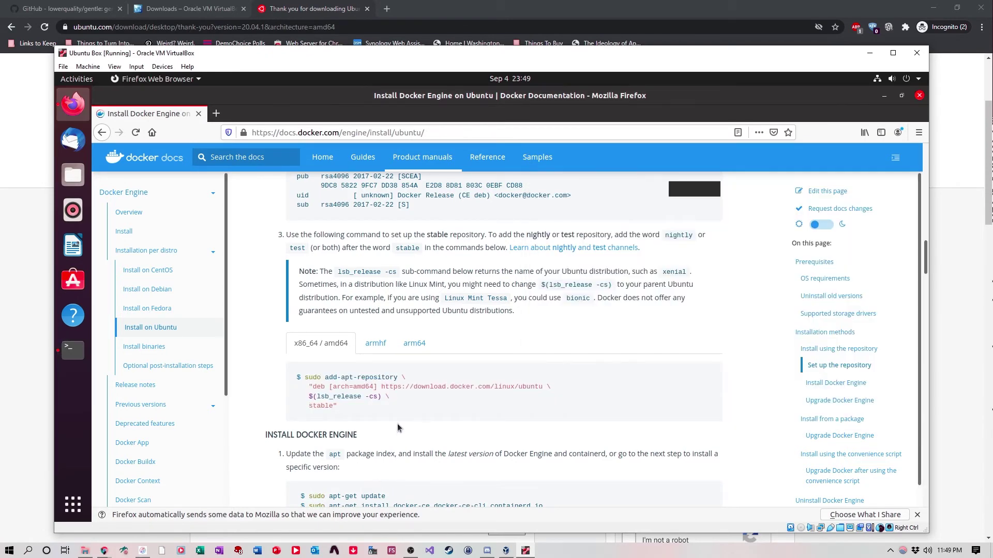
scroll(397, 423, down, 3)
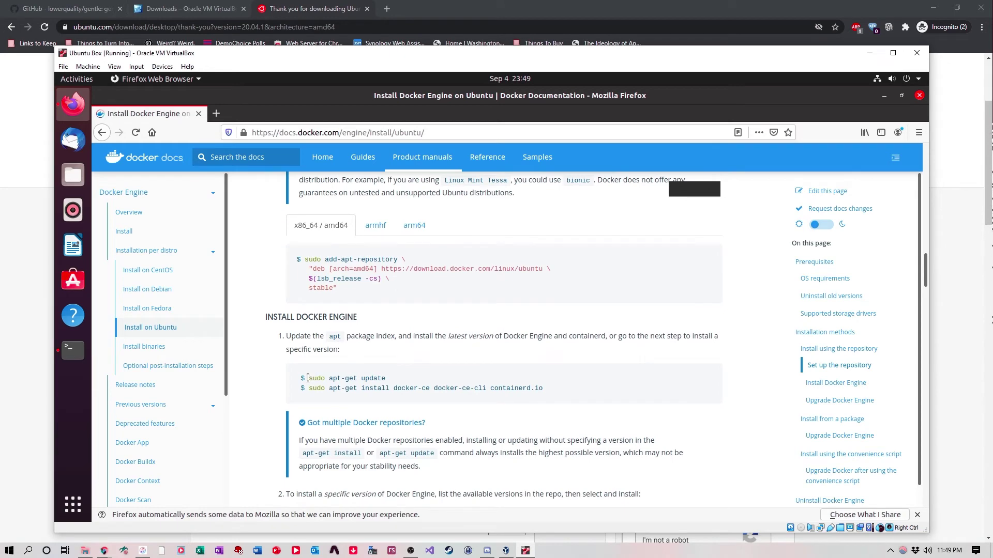
drag(309, 378, 400, 386)
right_click(381, 383)
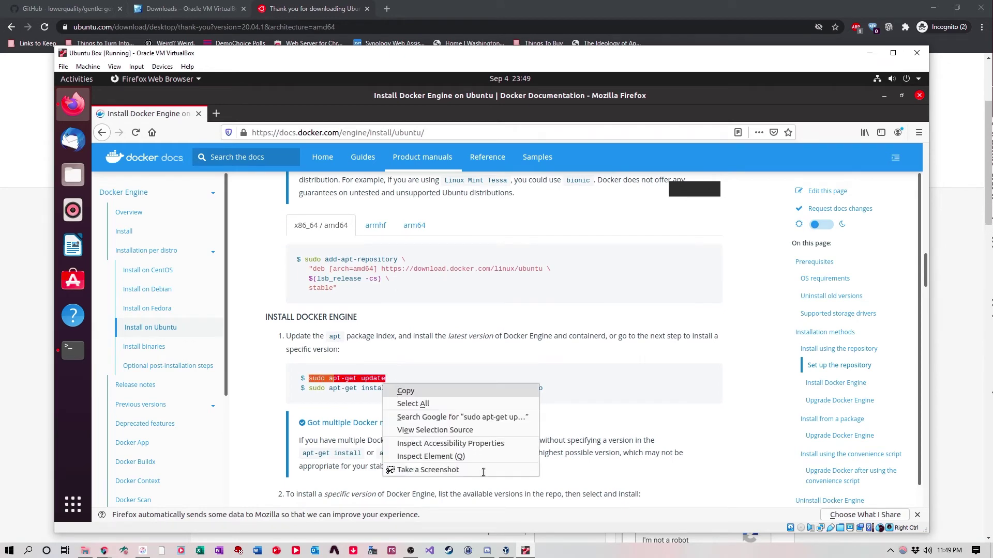
click(397, 391)
click(71, 352)
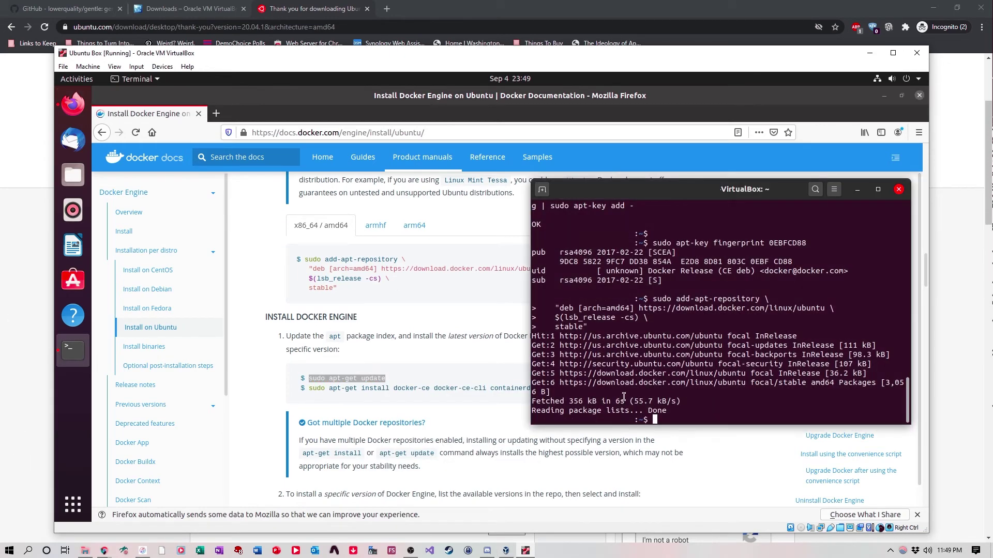
right_click(671, 423)
click(714, 349)
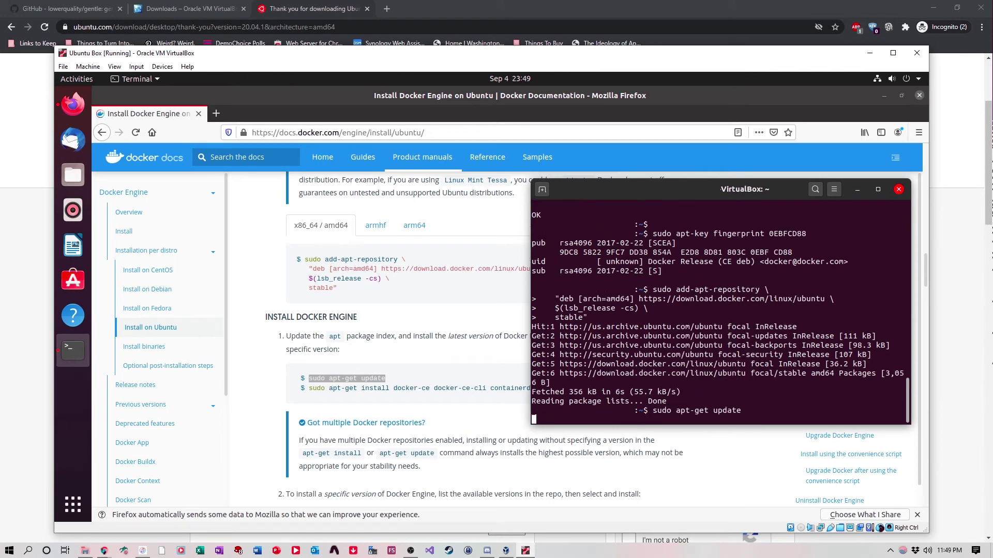
key(Return)
Step: Install Docker Engine with the documented "sudo apt-get install docker-ce docker-ce-cli containerd.io", answering y to continue
click(315, 382)
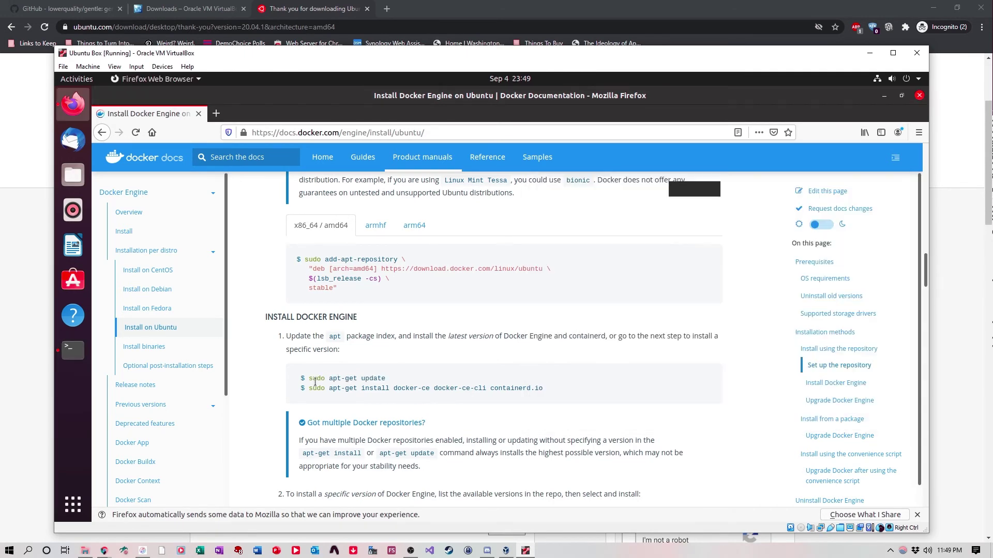
triple_click(323, 389)
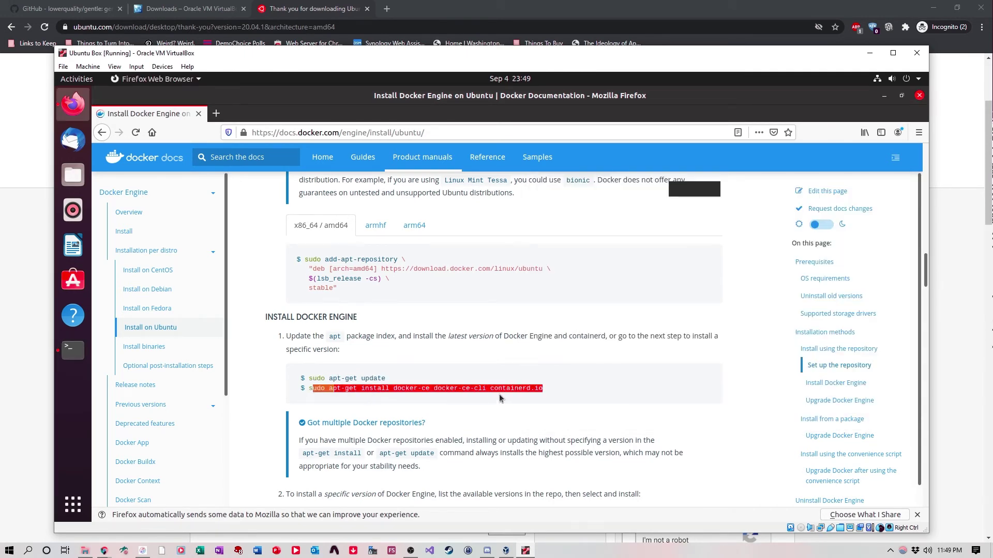
click(392, 405)
drag(310, 388, 542, 390)
right_click(528, 393)
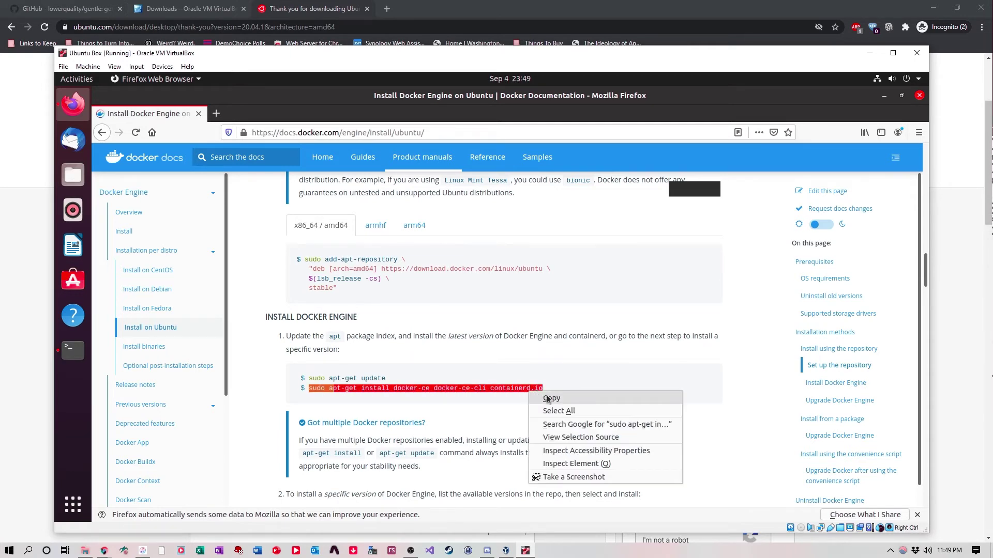
click(550, 398)
click(78, 357)
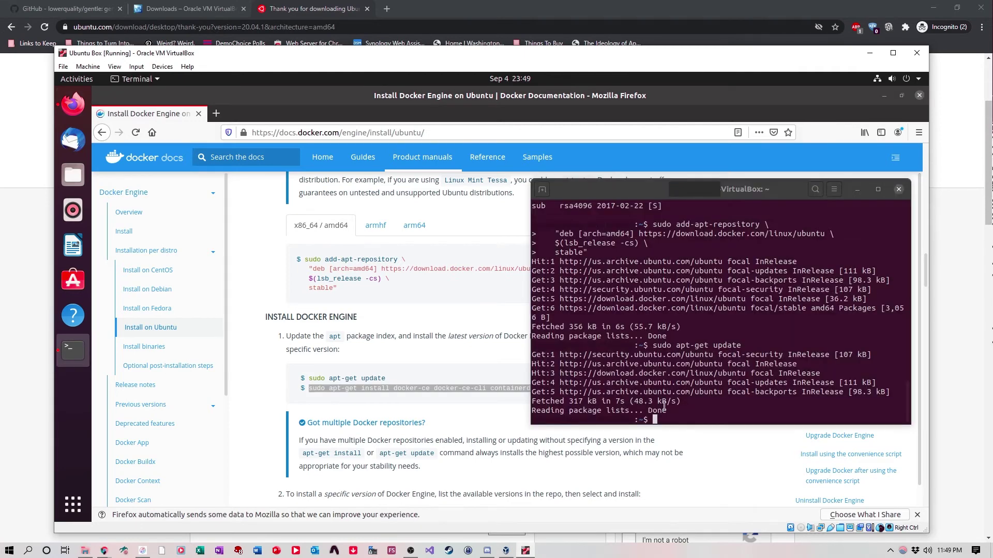
right_click(670, 420)
click(693, 347)
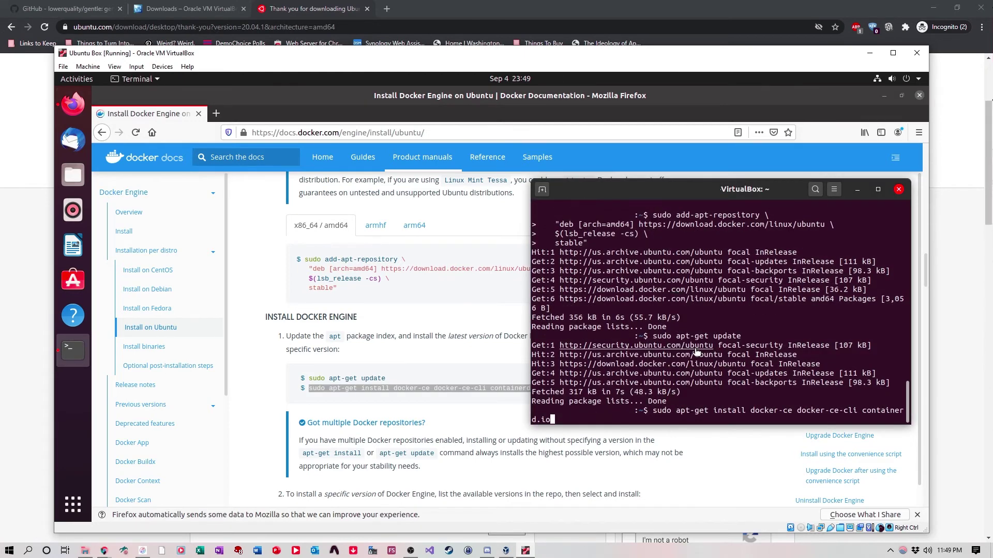
key(Return)
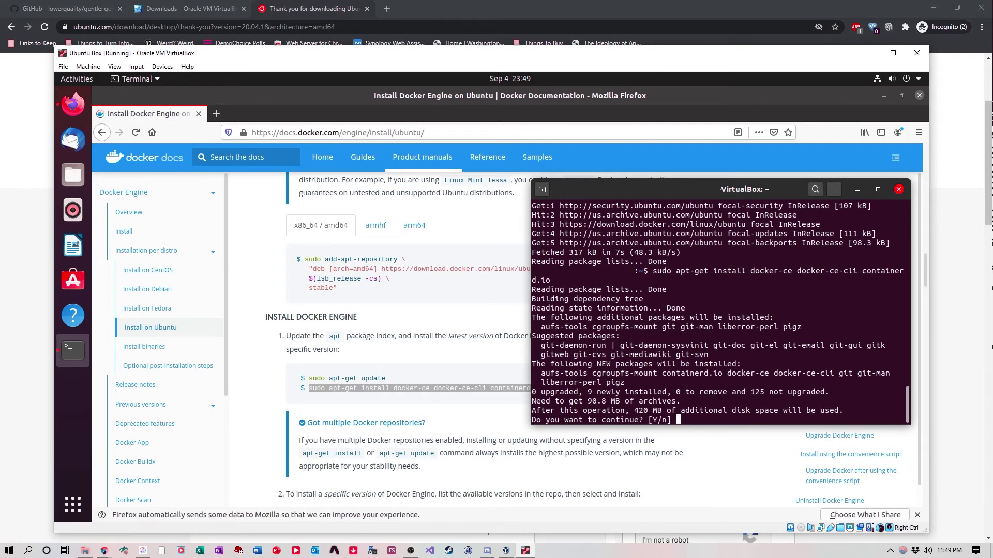
text(y)
key(Return)
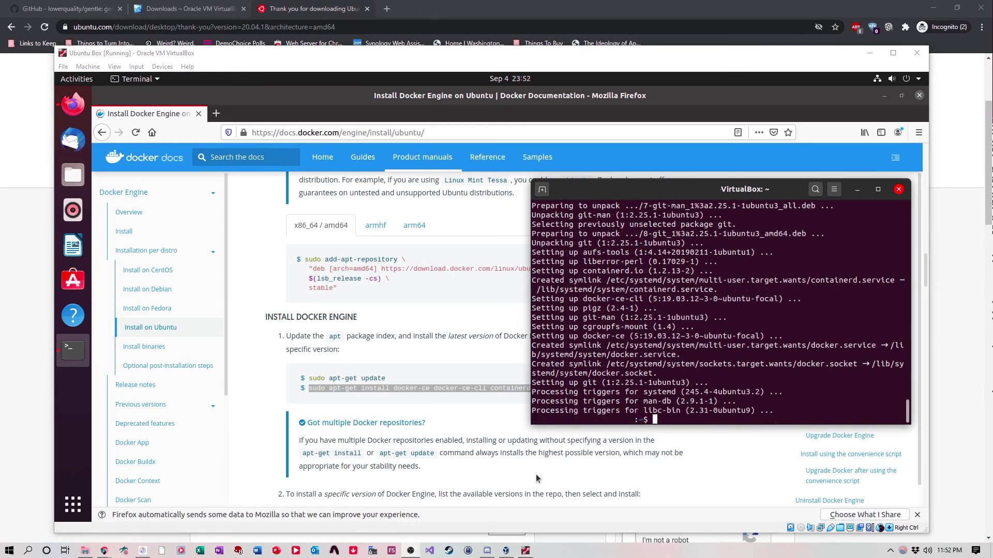
Step: Find the installation check in the Docker documentation and run "sudo docker run hello-world" in the terminal
click(501, 453)
scroll(457, 360, down, 5)
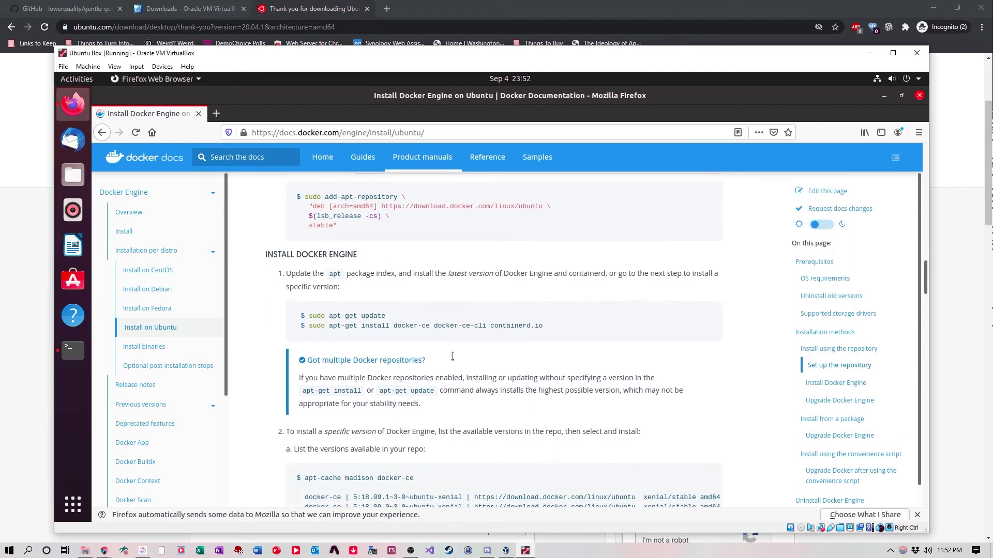
scroll(457, 361, down, 8)
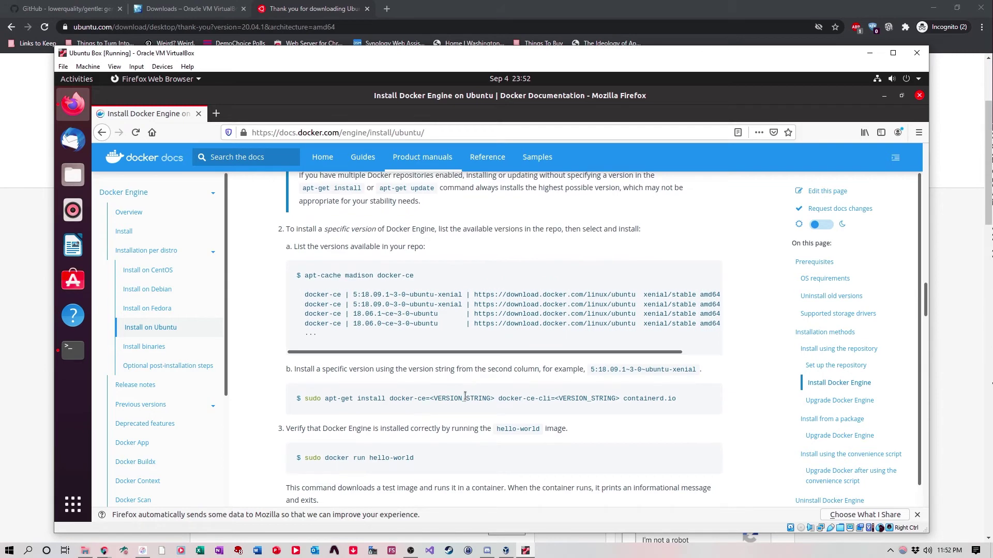
scroll(465, 396, down, 5)
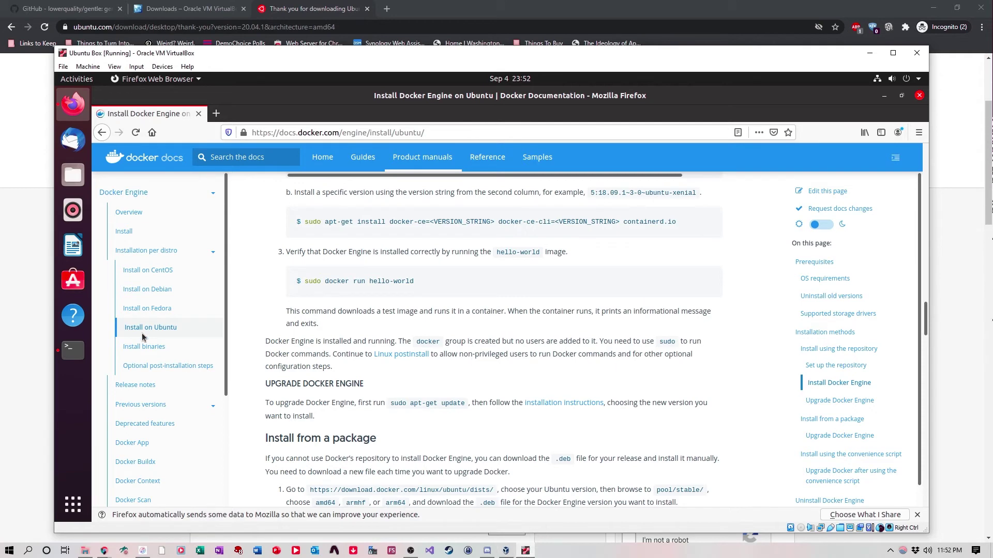
click(72, 350)
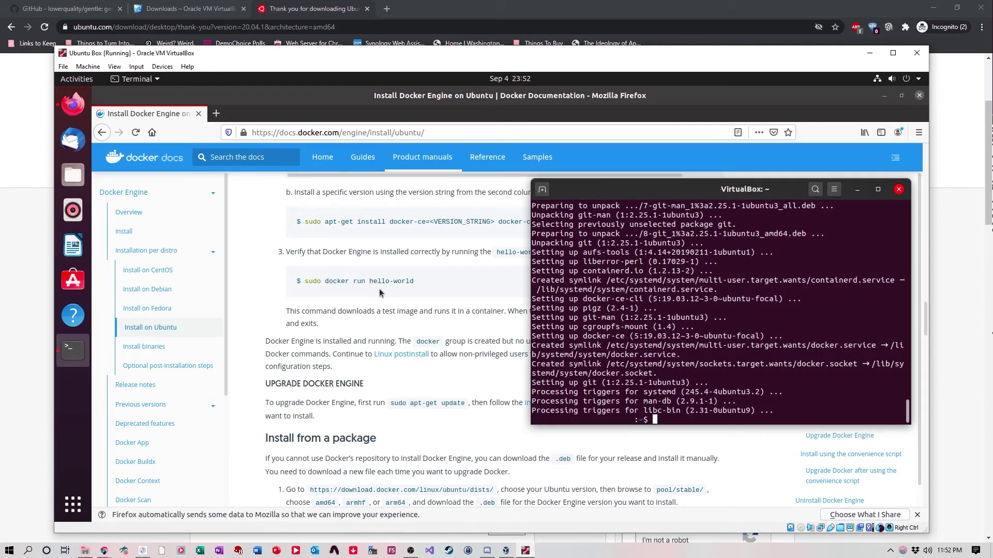
text(sudo docker run hello-world)
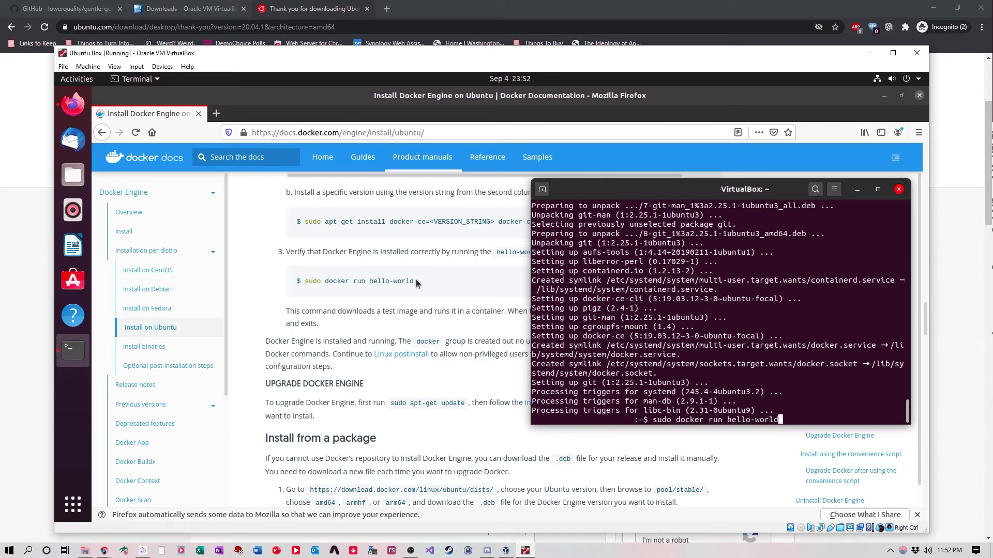
key(Return)
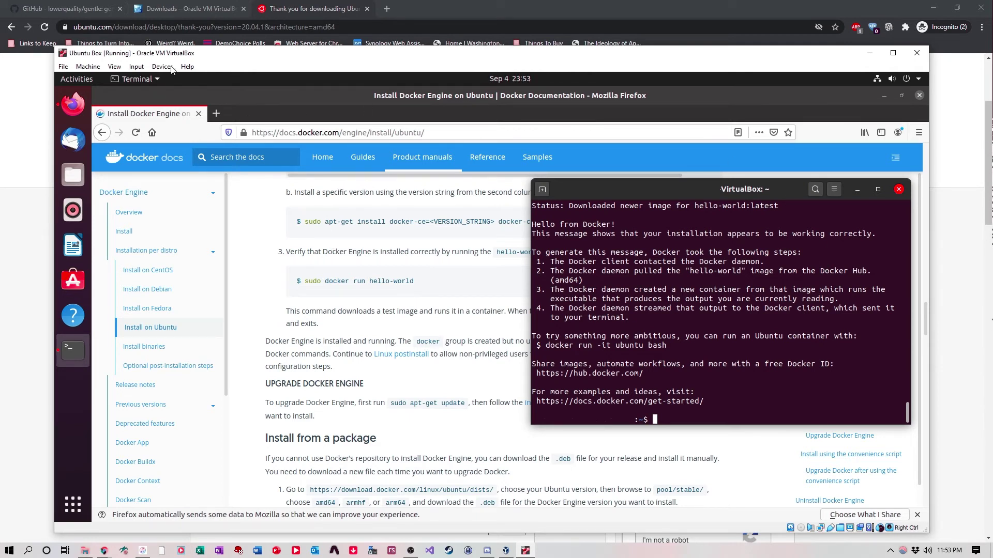
Step: Search the web for "lowerquality gentle" in a new browser tab and open the lowerquality/gentle GitHub repository
click(216, 114)
click(343, 133)
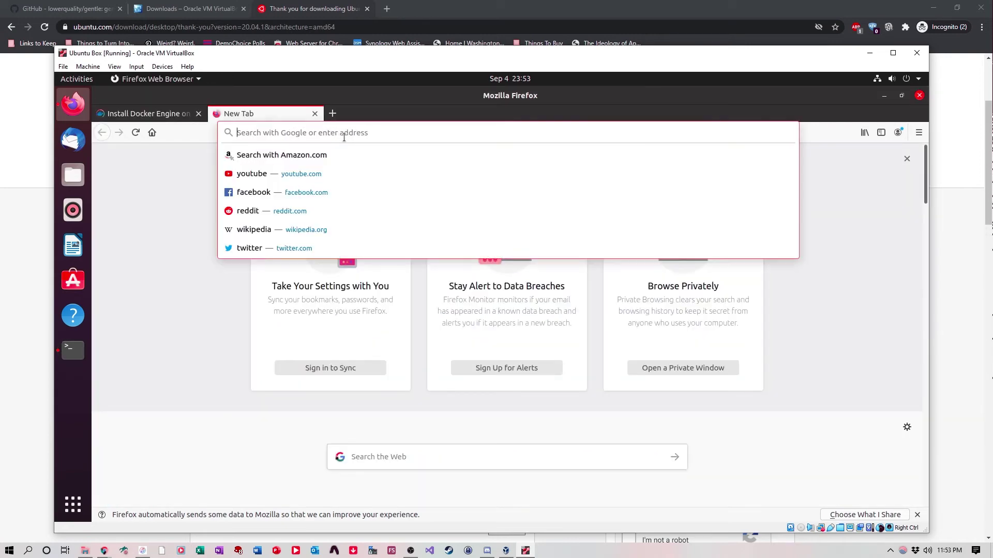
text(lowerquality gentle)
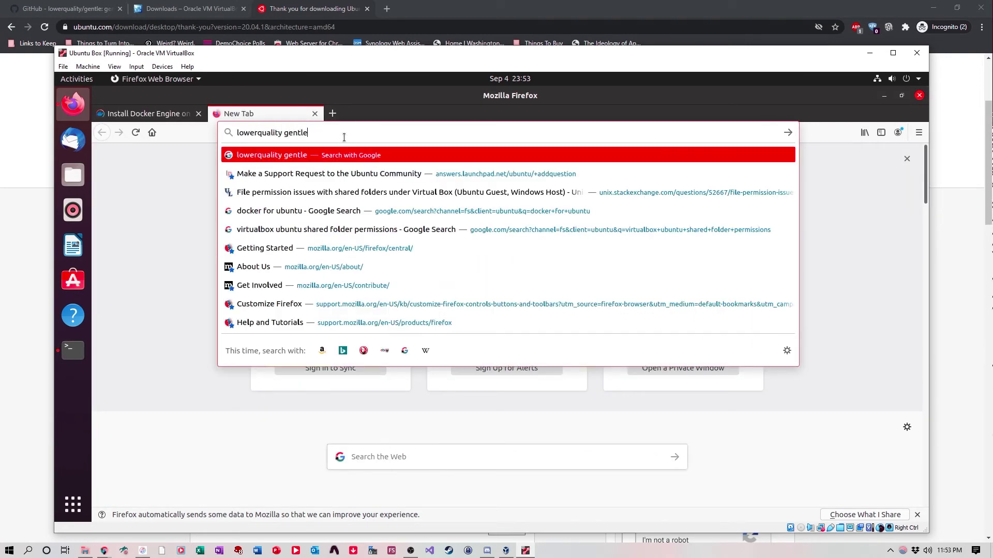
key(Return)
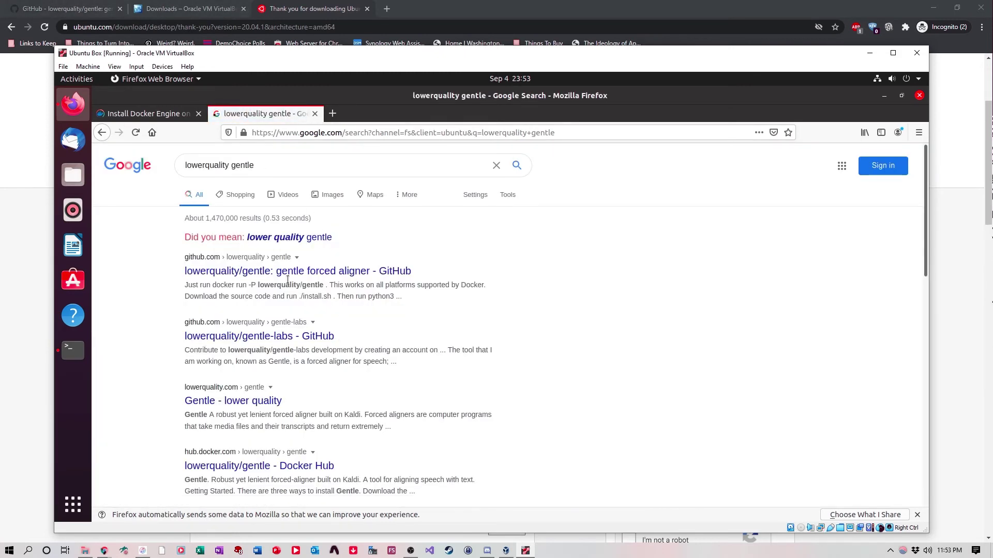
click(273, 272)
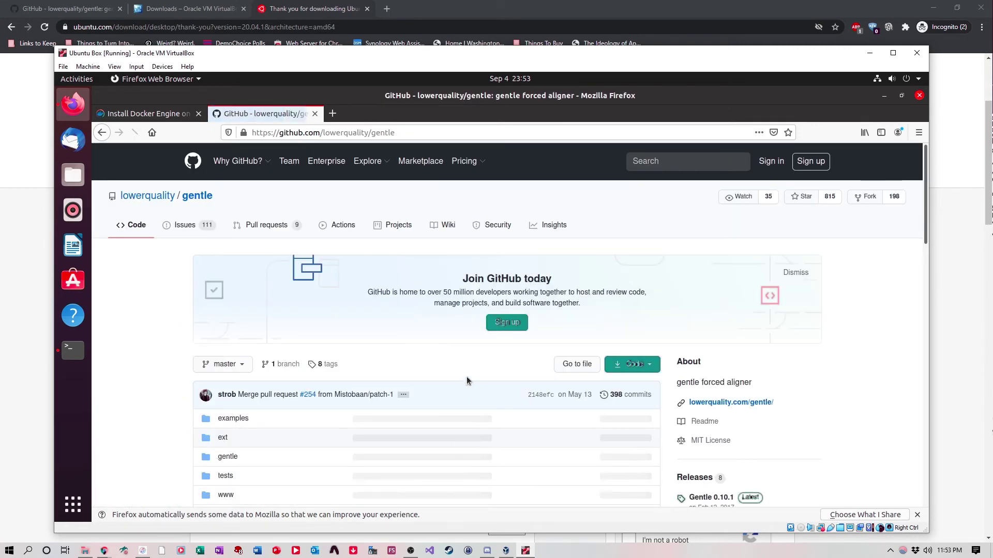
Step: Copy "docker run -P lowerquality/gentle" from the README's Getting Started section and run it with sudo in the terminal
scroll(457, 379, down, 2)
scroll(457, 380, down, 10)
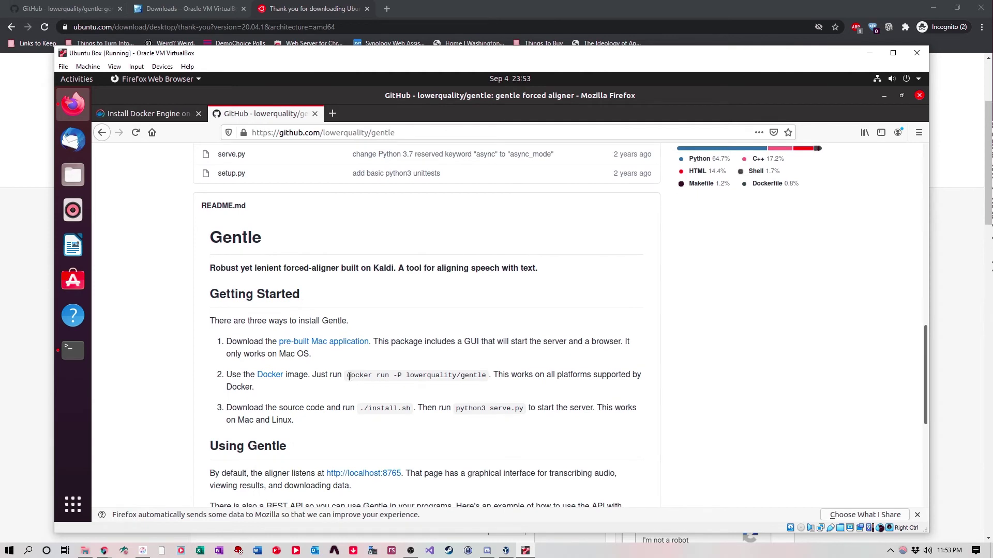
drag(347, 377, 485, 376)
key(ctrl+c)
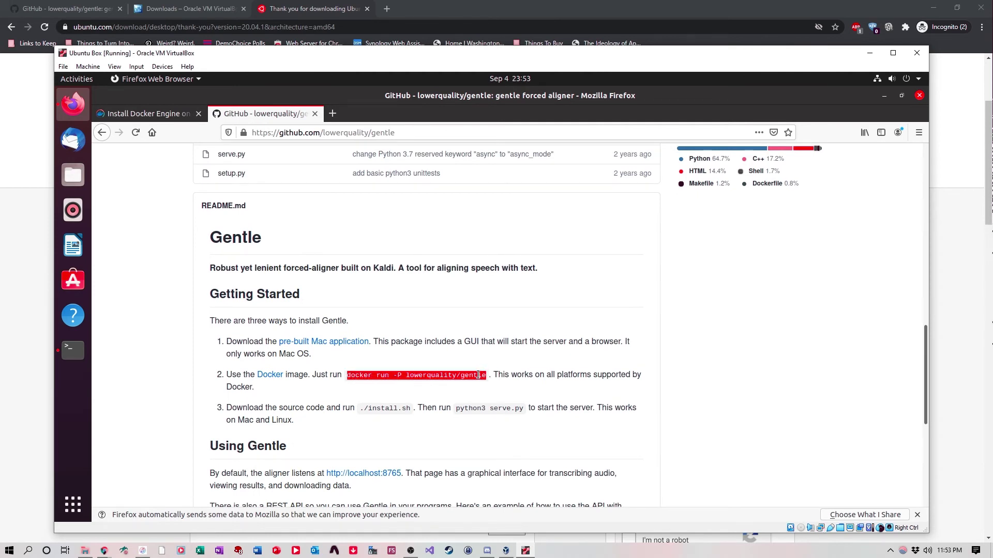
right_click(480, 378)
click(491, 384)
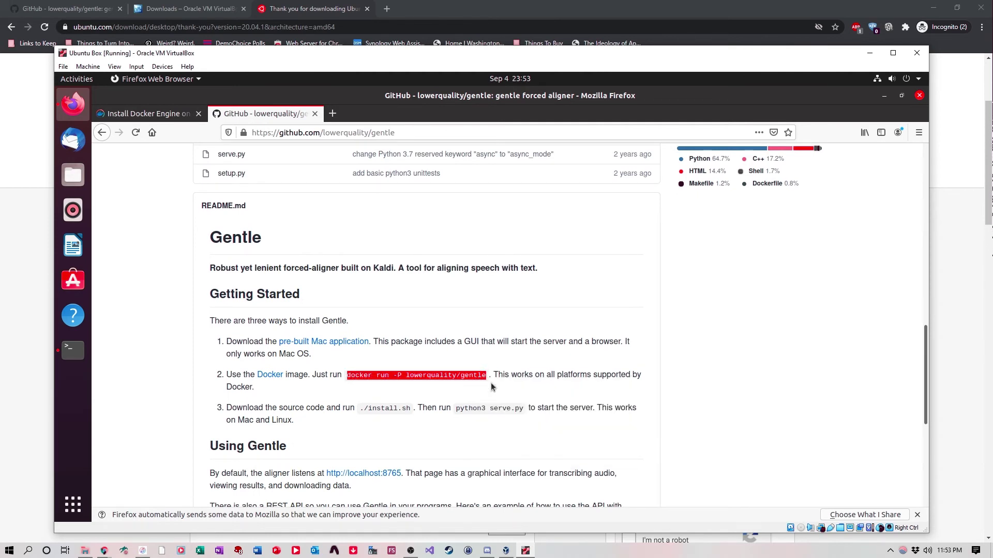
click(73, 350)
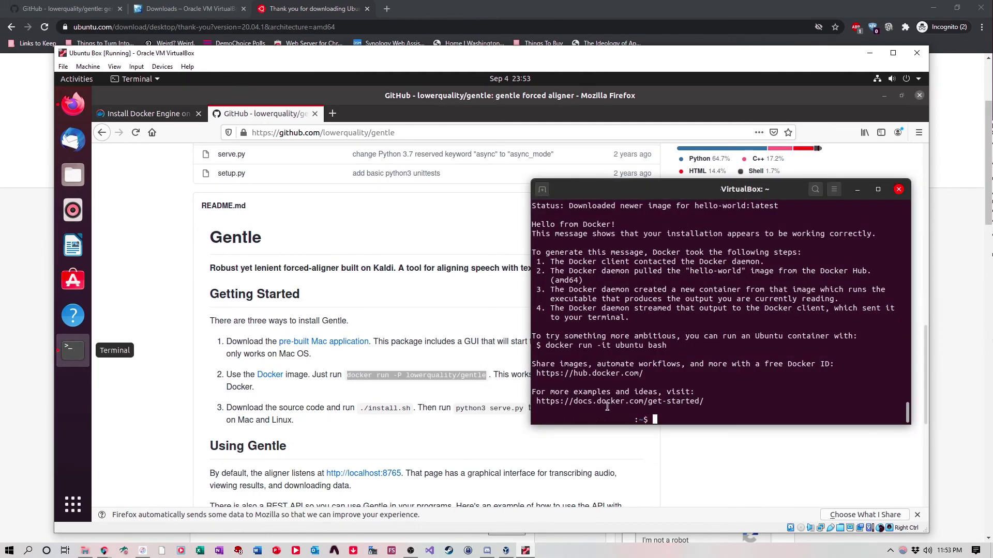
text(sudo)
right_click(683, 423)
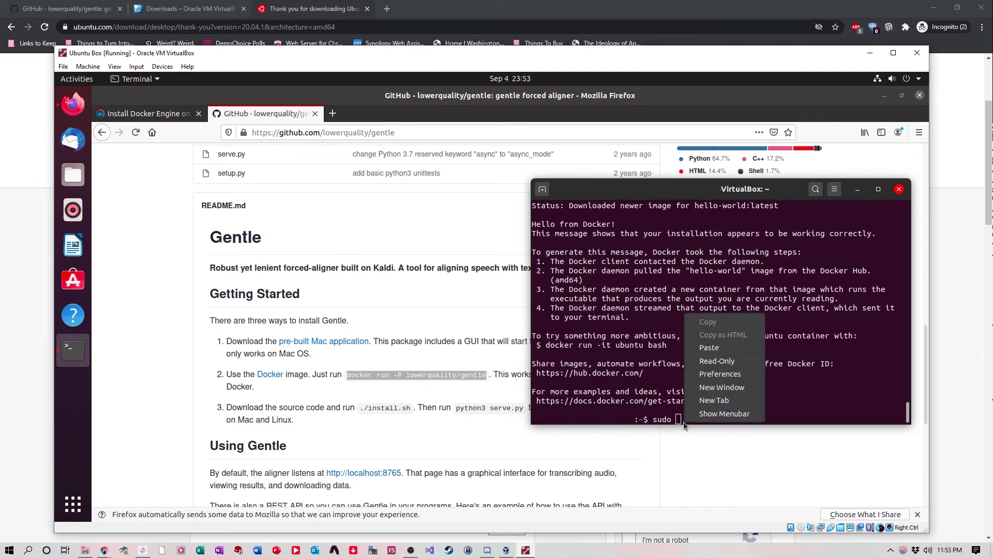
click(712, 350)
key(Return)
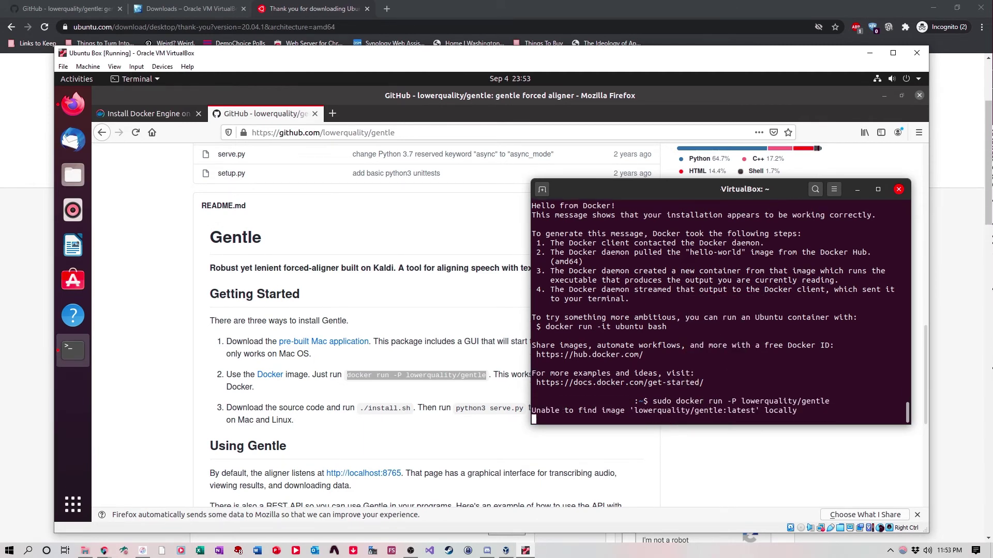
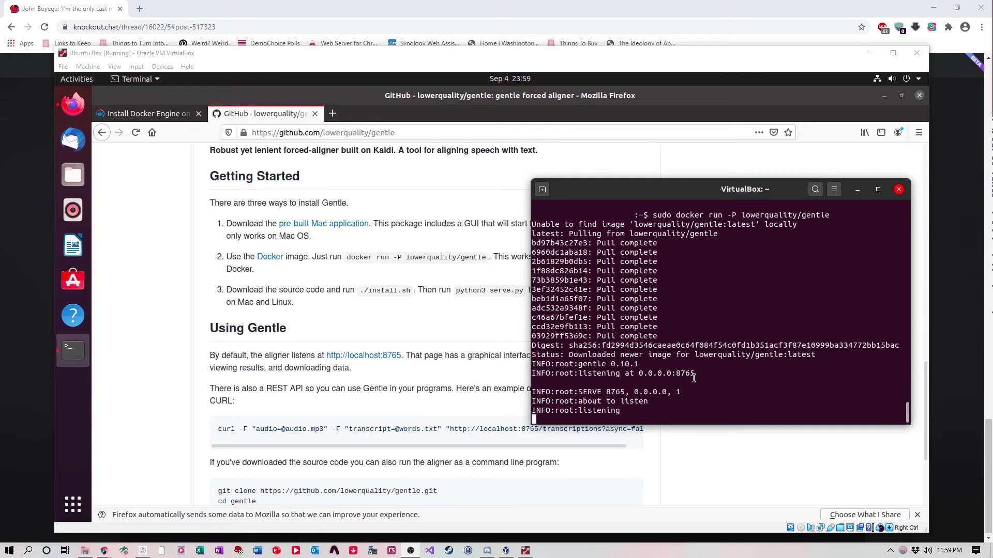
Step: Open a second terminal window, move it clear of the edge, and try to run netstat in it
click(391, 275)
key(alt+Tab)
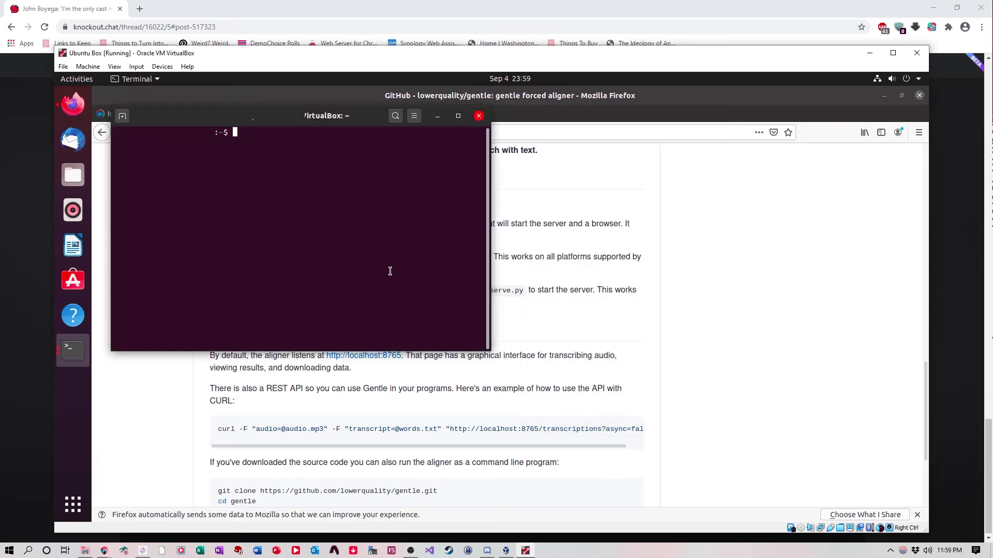
drag(290, 124, 343, 147)
text(n)
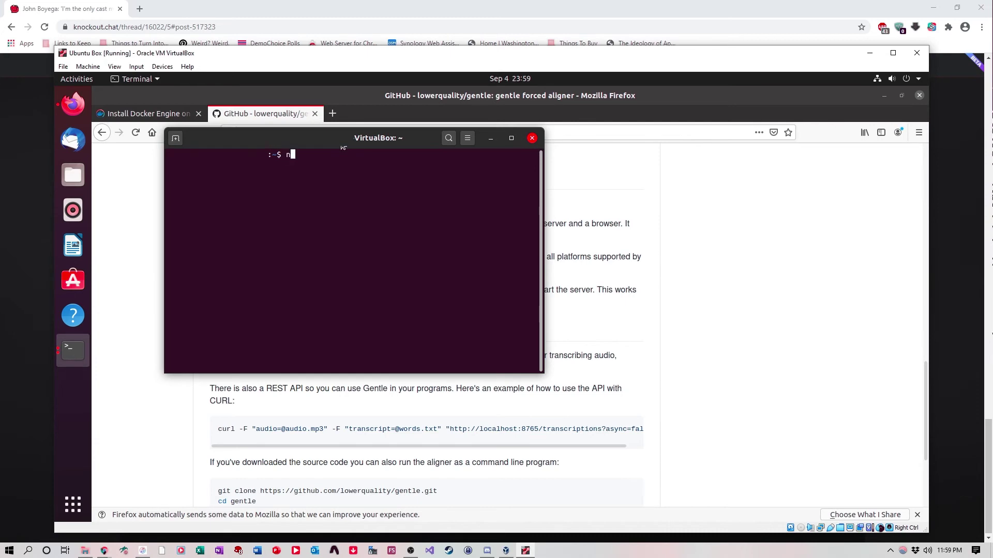
text(etstat)
key(Return)
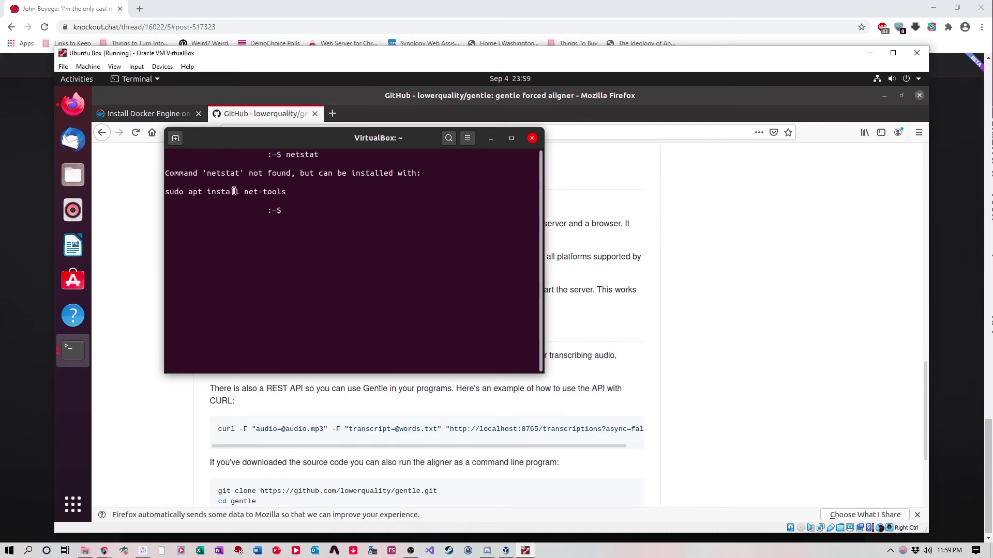
Step: Install the networking utilities with "sudo apt install net-tools", entering the account password for sudo
text(sudo apt install net-tools)
key(Return)
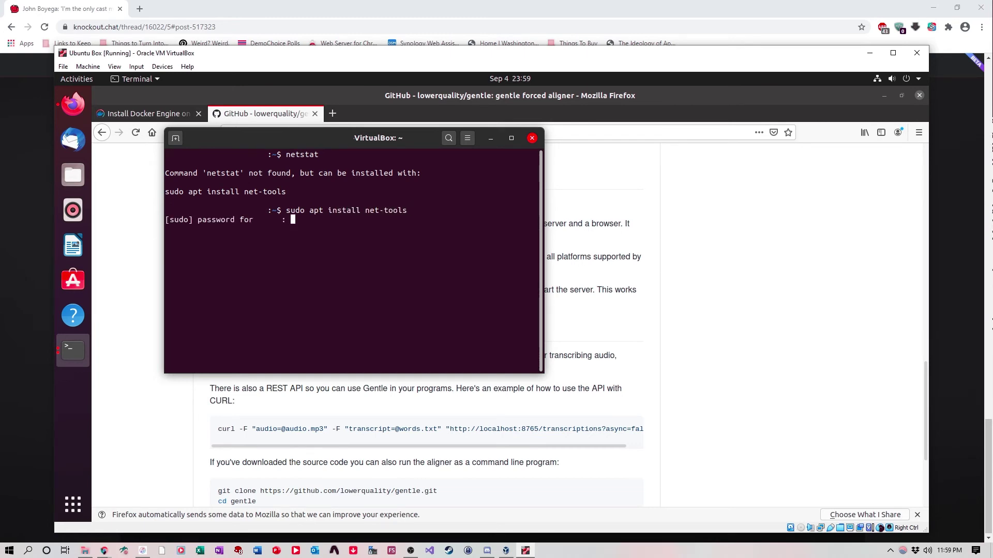
key(Return)
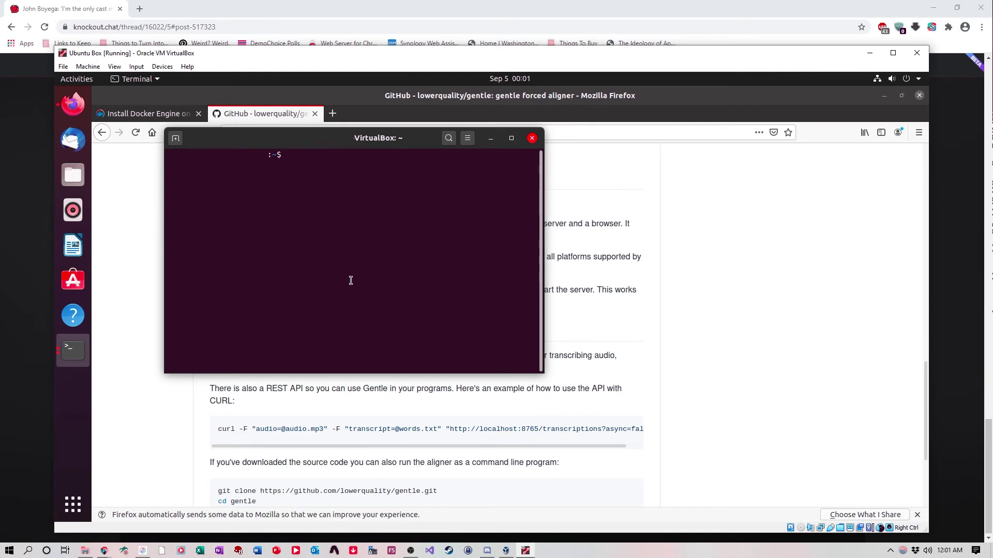
Step: Run "sudo netstat -tulpn" and highlight the port on which docker-proxy is listening
text(sudo netstat -tulpn)
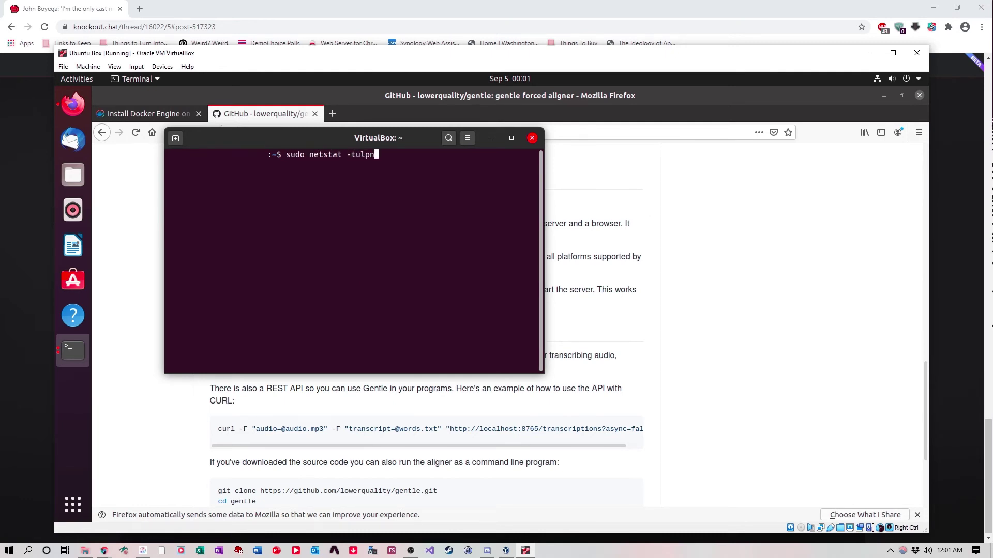
key(Return)
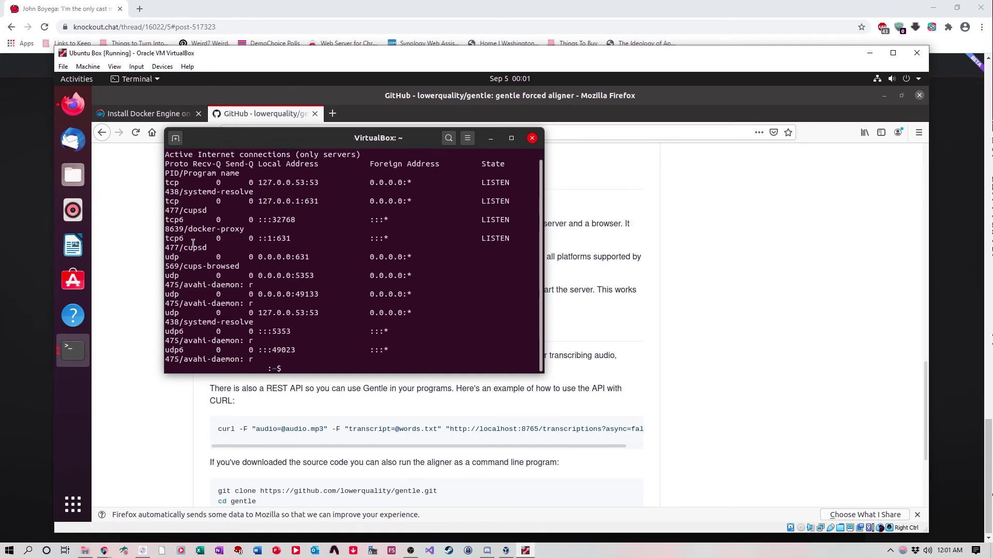
drag(296, 221, 274, 221)
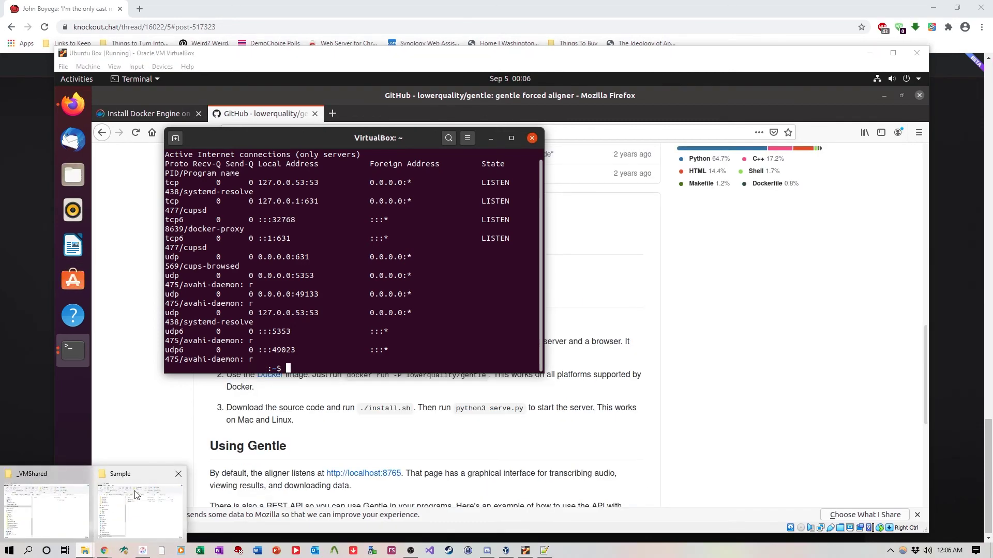
Step: On the Windows host, copy audio.wav and transcript.txt from the AutoLipsync Sample folder into the _VMShared folder
click(170, 465)
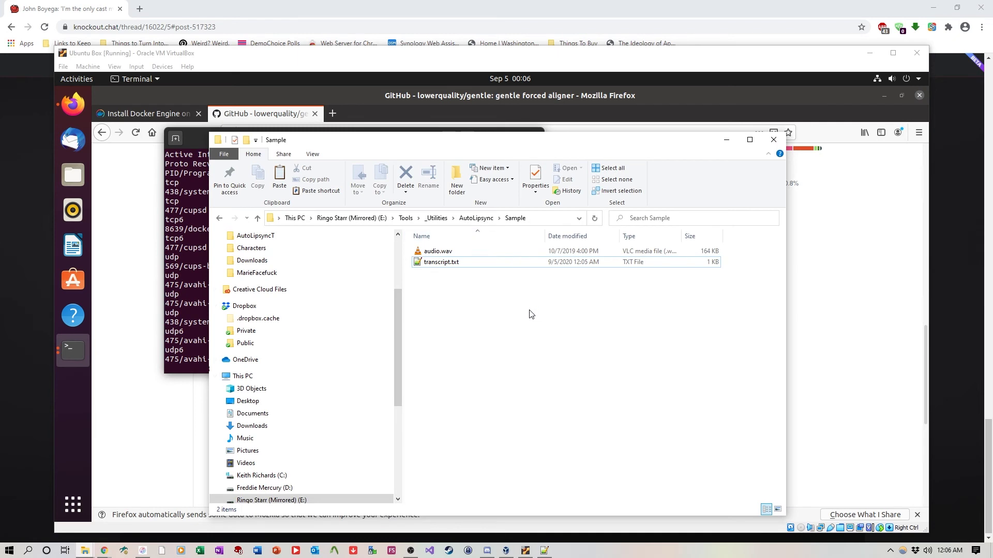
click(472, 216)
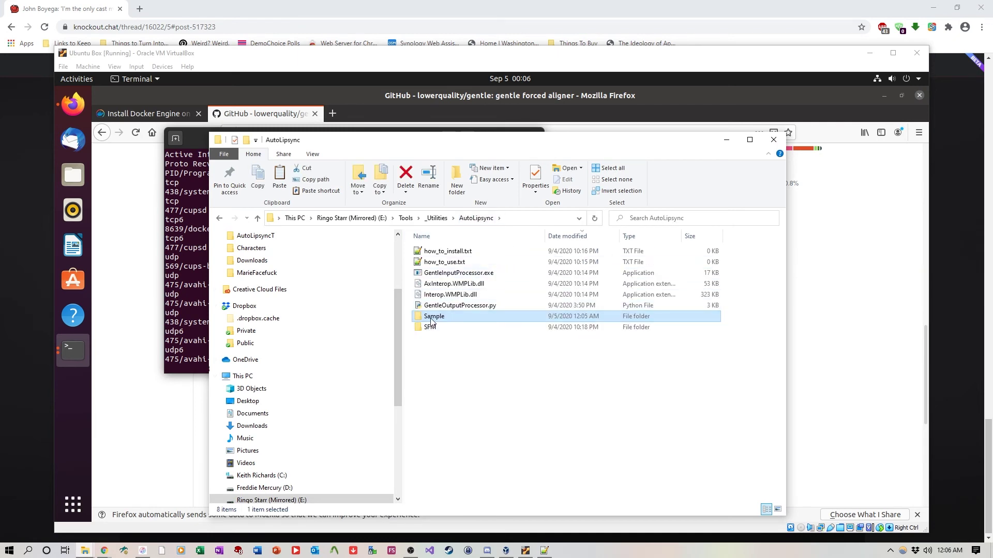
double_click(437, 318)
key(ctrl+a)
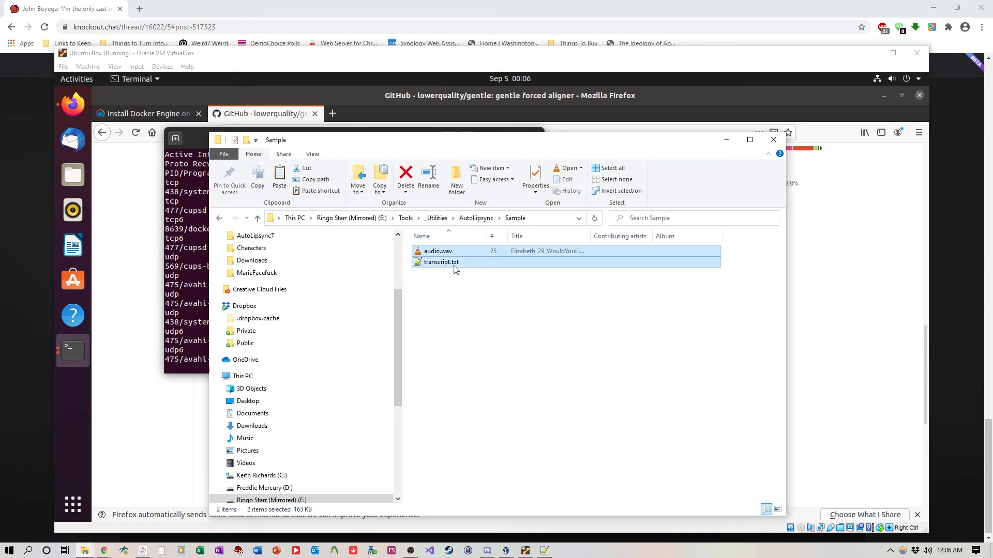
right_click(453, 263)
click(475, 479)
click(84, 550)
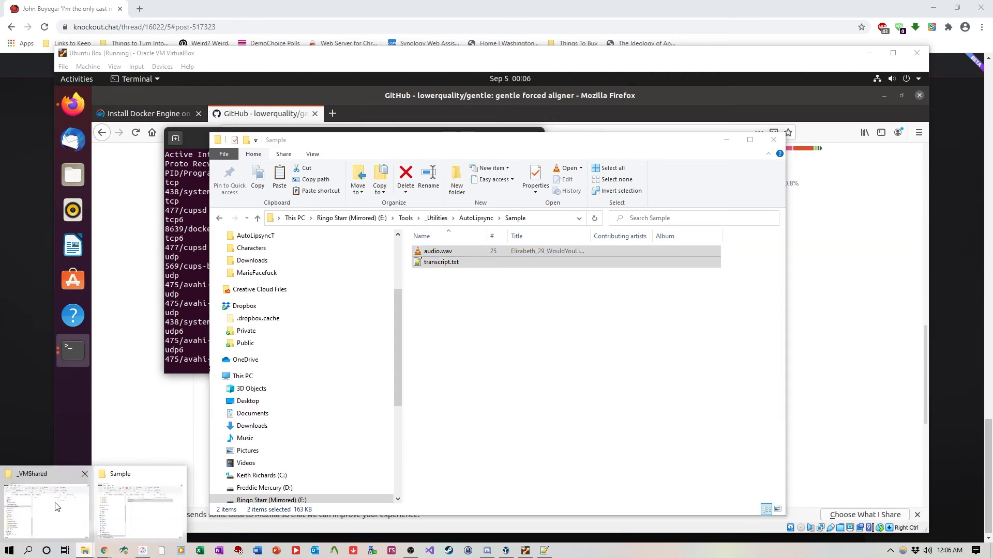
click(57, 507)
right_click(378, 265)
click(401, 327)
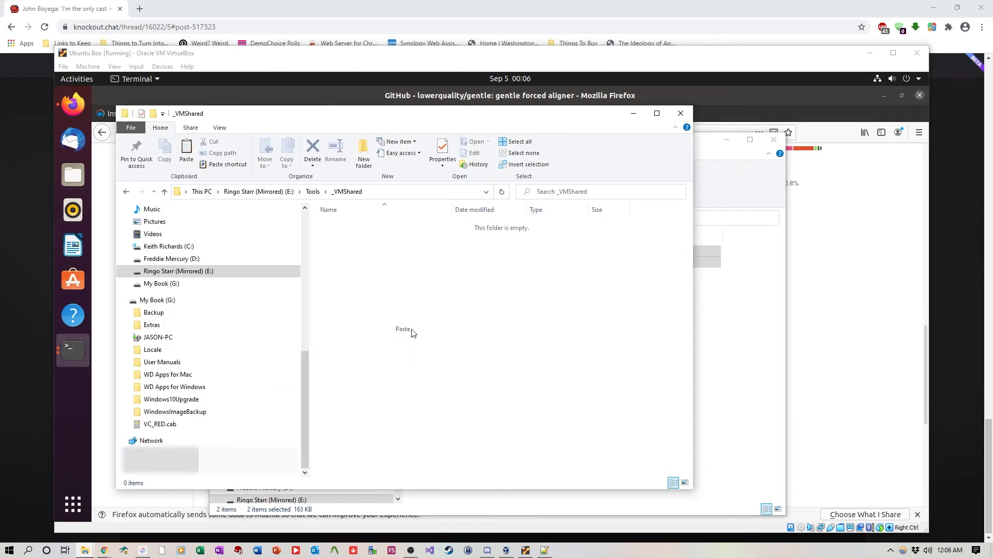
click(381, 314)
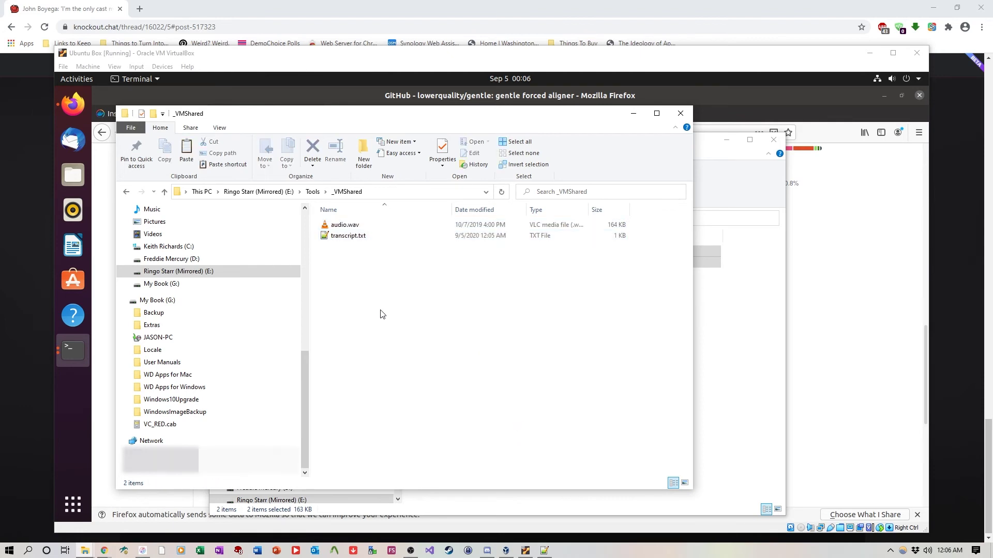
Step: In the Ubuntu machine, copy audio.wav and transcript.txt from sf__VMShared to the Desktop folder, and minimize Firefox to show the desktop
click(525, 551)
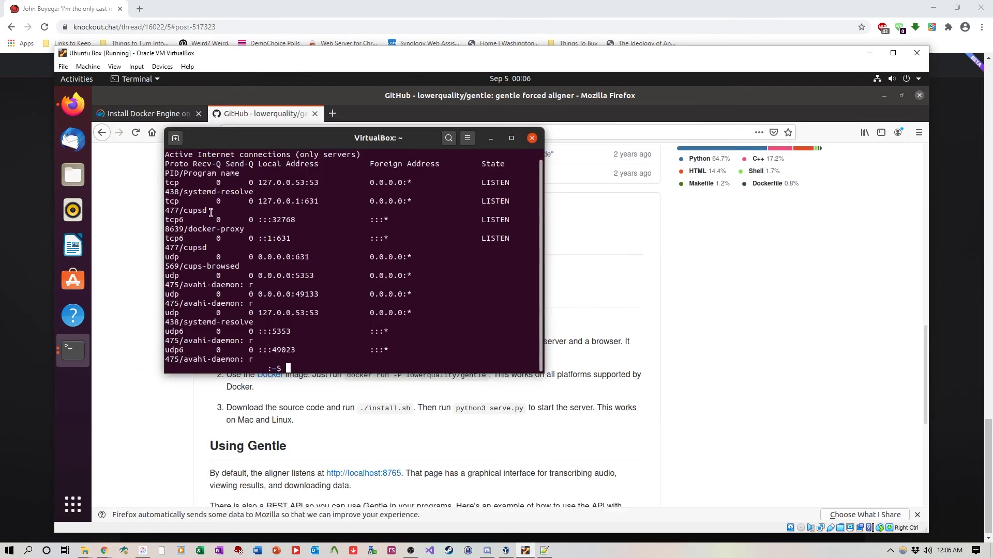
click(73, 175)
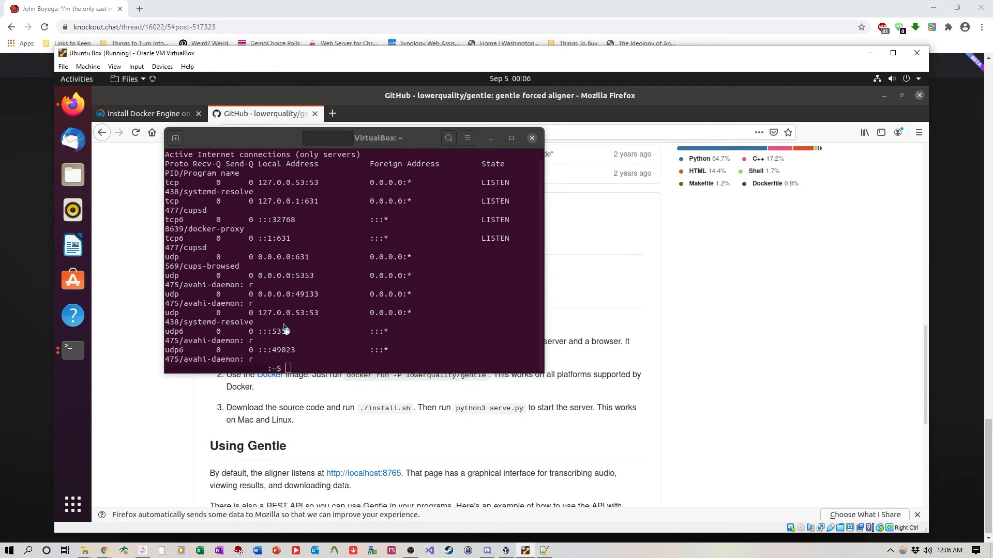
click(156, 337)
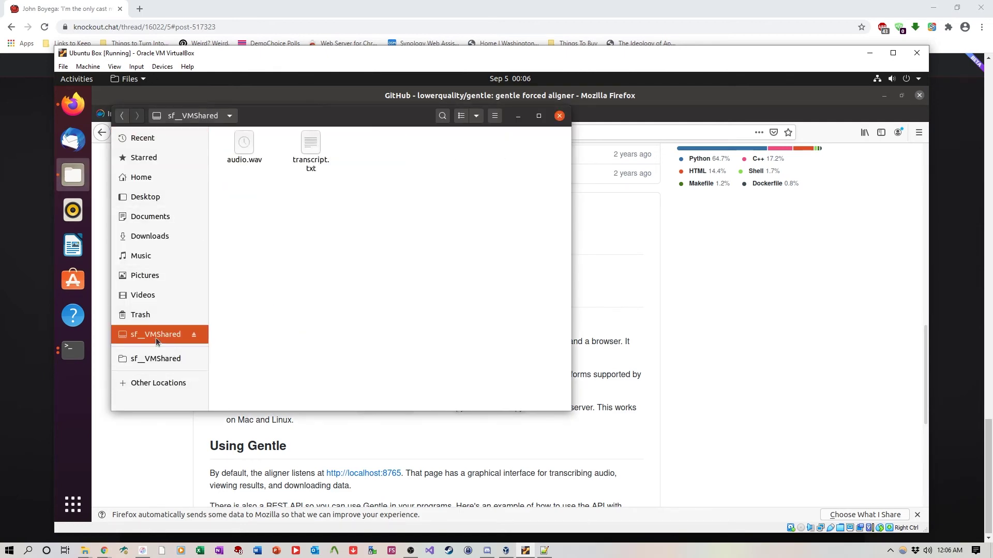
drag(341, 110, 524, 158)
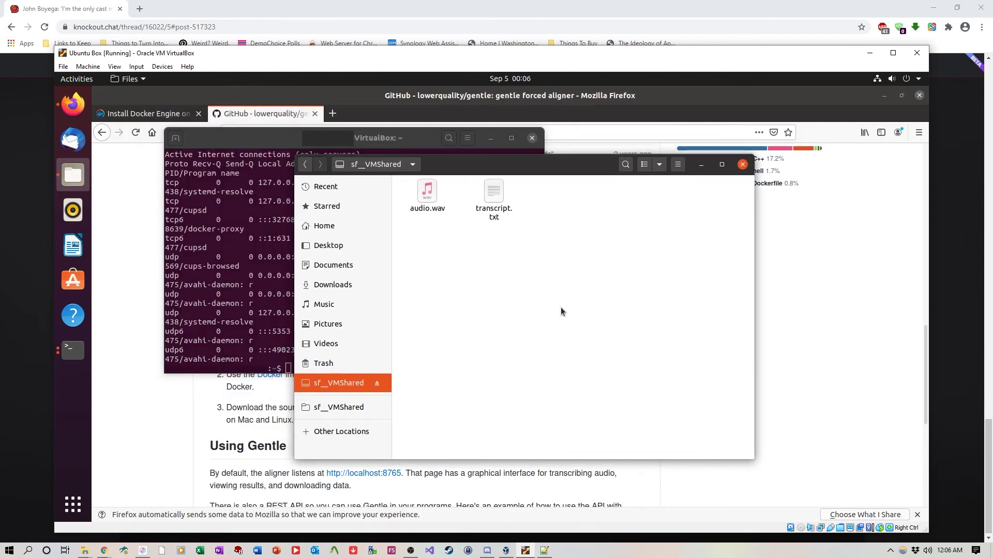
ctrl+click(427, 192)
right_click(427, 192)
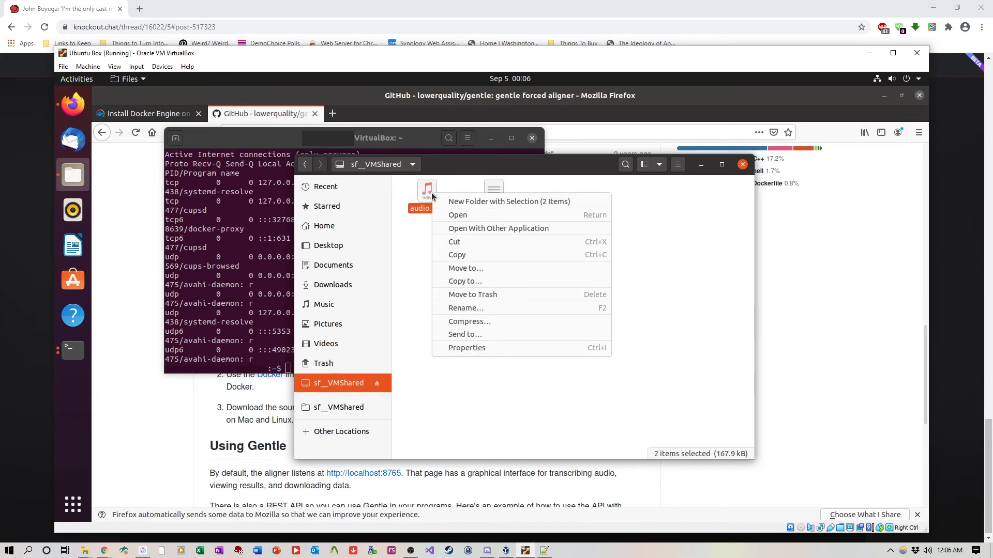
click(461, 256)
click(331, 246)
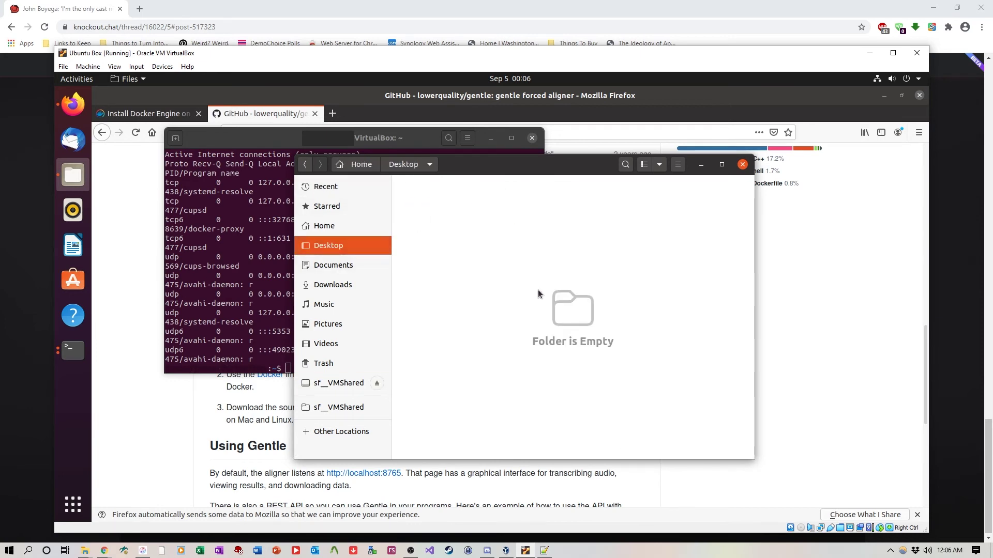
right_click(552, 262)
click(569, 282)
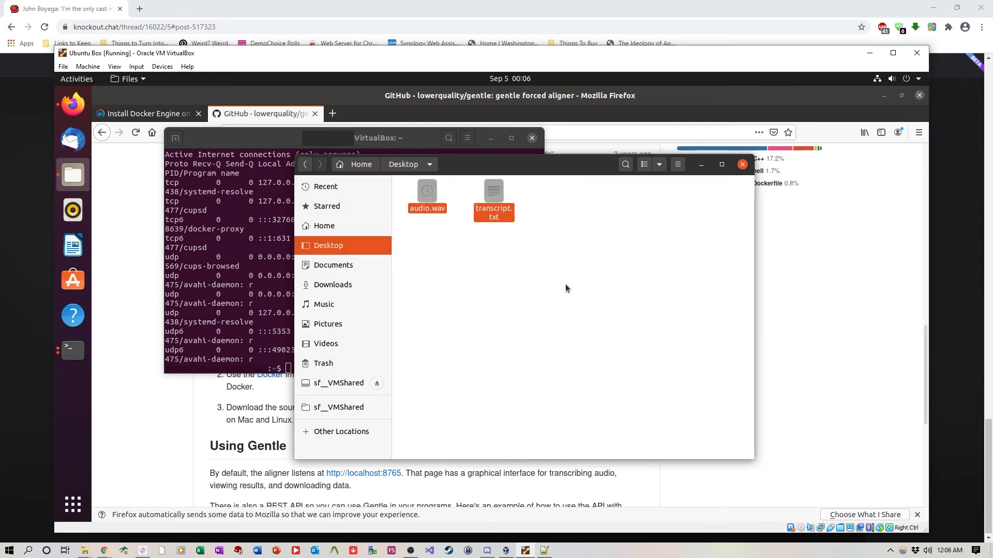
click(780, 95)
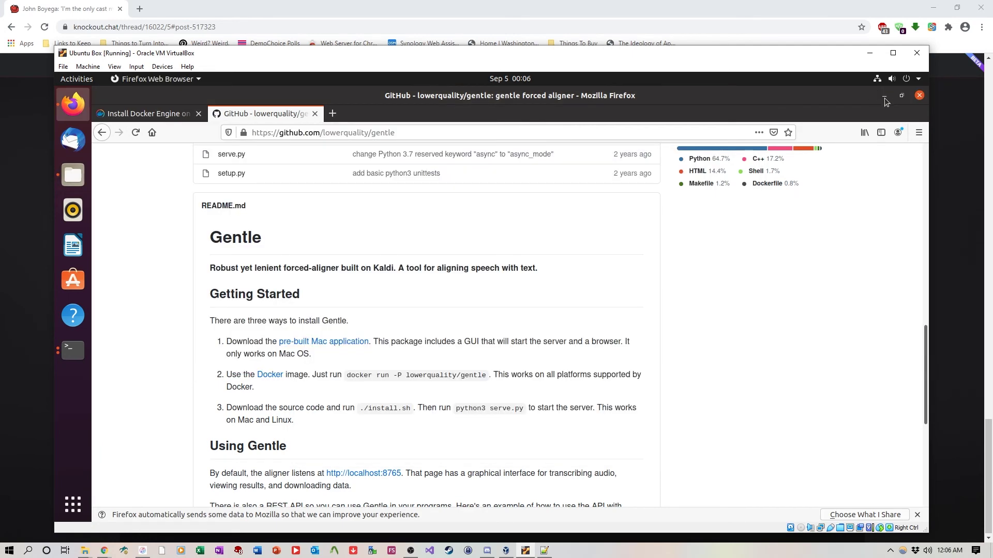
click(884, 96)
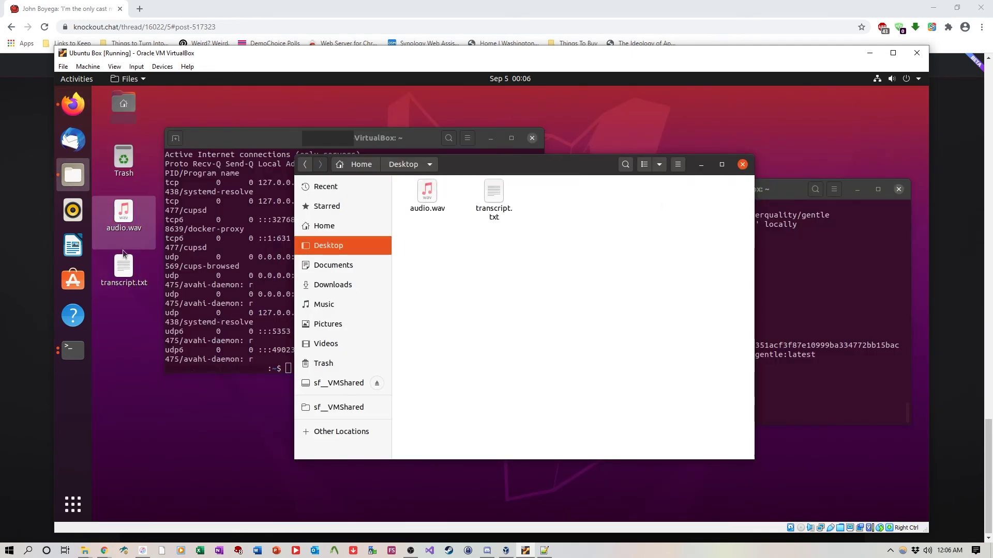
Step: List the home directory in the second terminal and change into it with "cd Desktop"
click(73, 350)
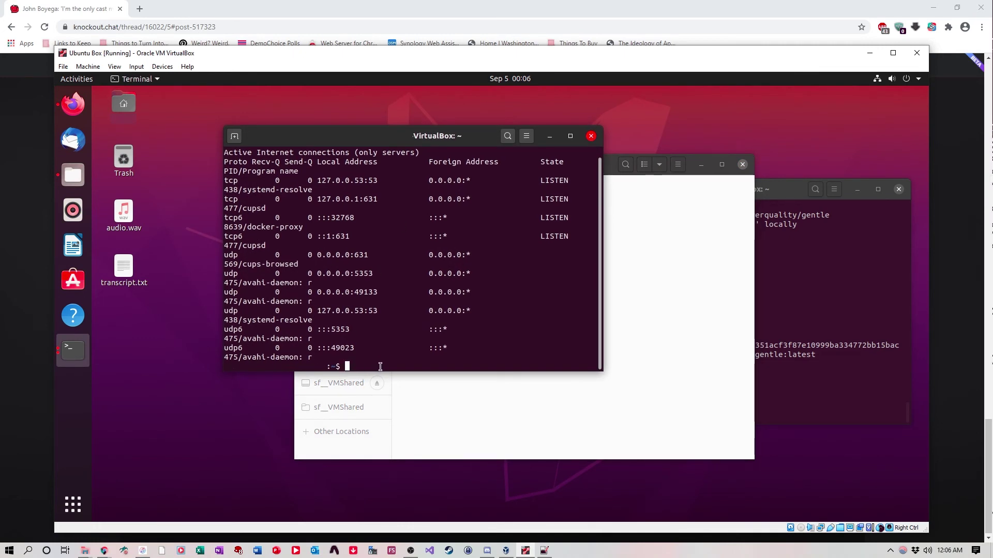
key(Return)
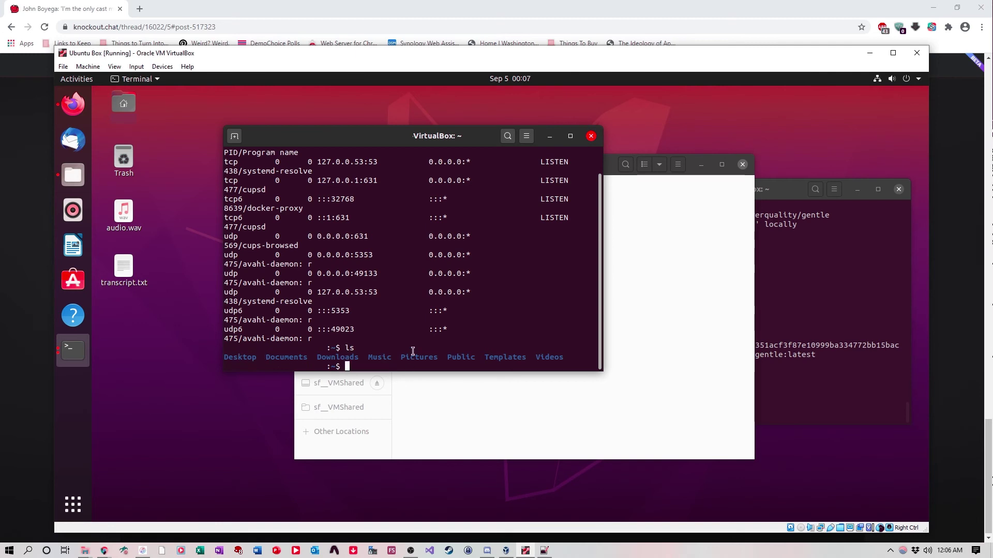
text(cd Desktop)
key(Return)
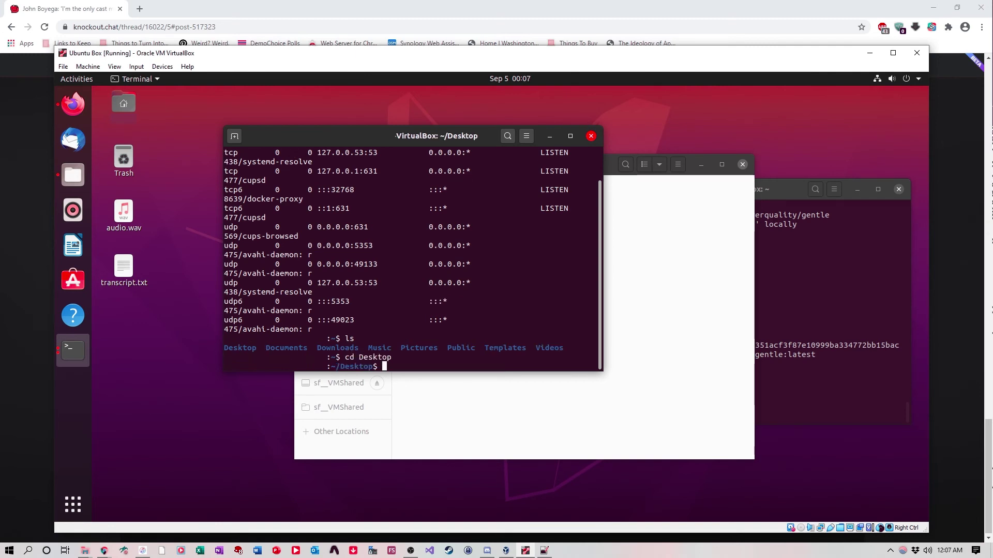
Step: Copy the example curl transcription command from Gentle's GitHub page in Firefox and paste it at the terminal's Desktop prompt
click(74, 108)
scroll(380, 313, down, 5)
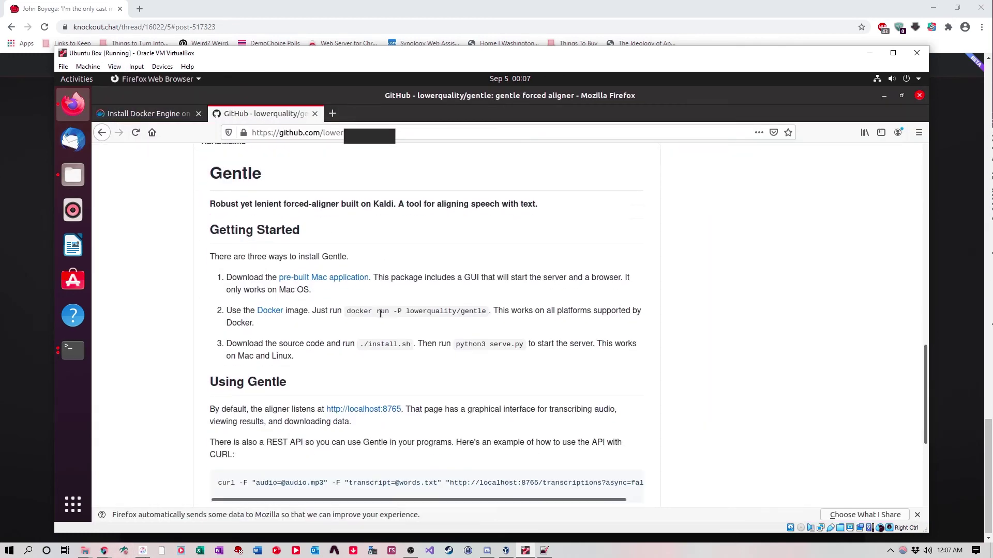
scroll(318, 248, down, 1)
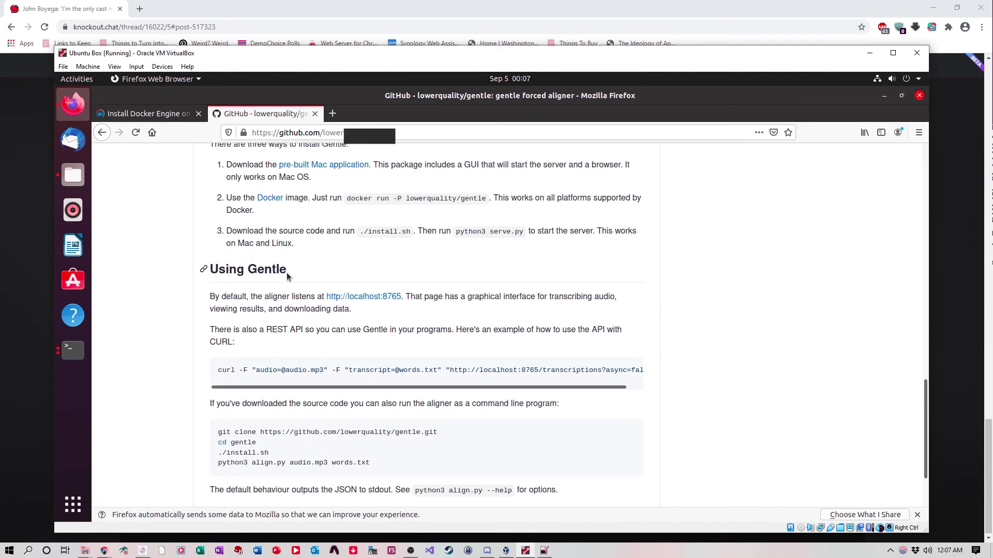
drag(218, 375, 665, 374)
right_click(637, 380)
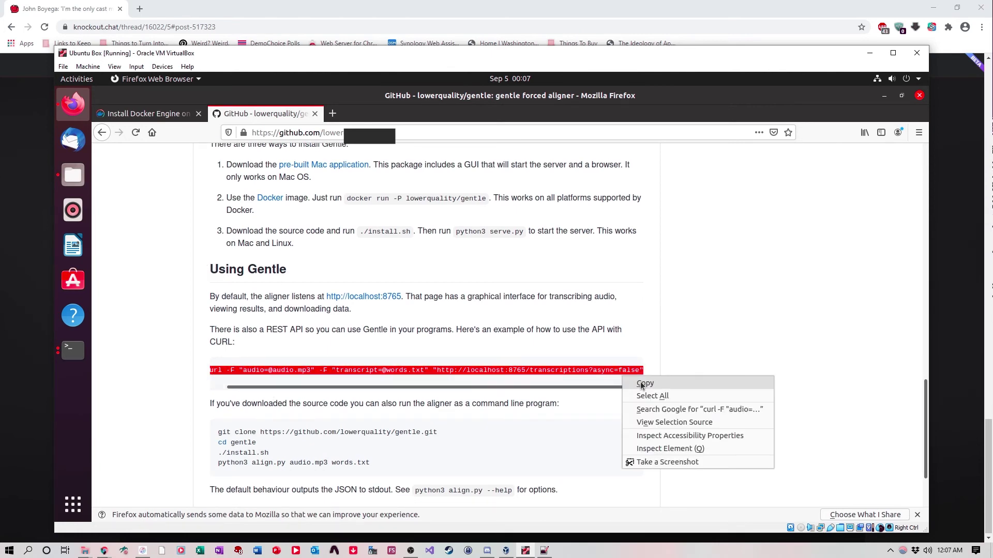
click(653, 391)
click(73, 350)
right_click(403, 361)
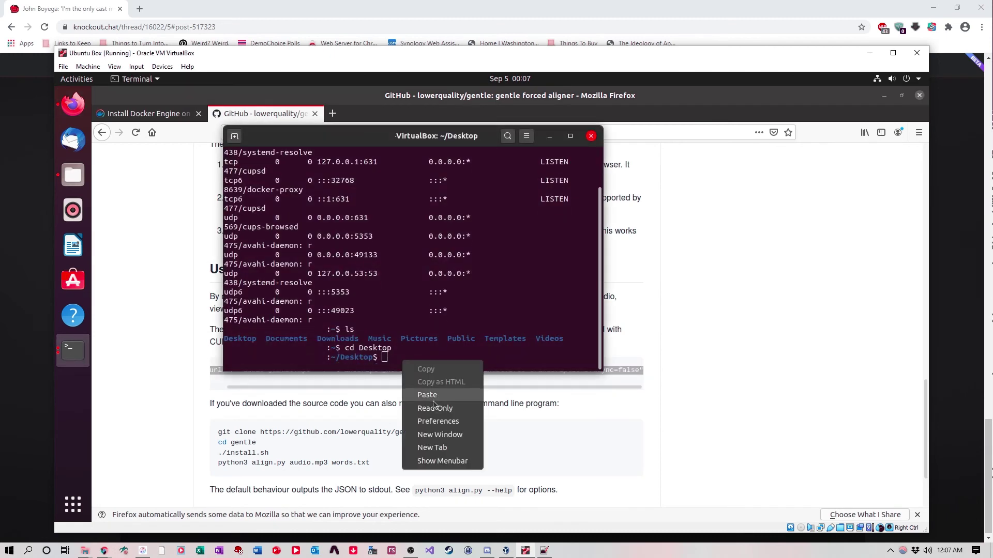
click(434, 397)
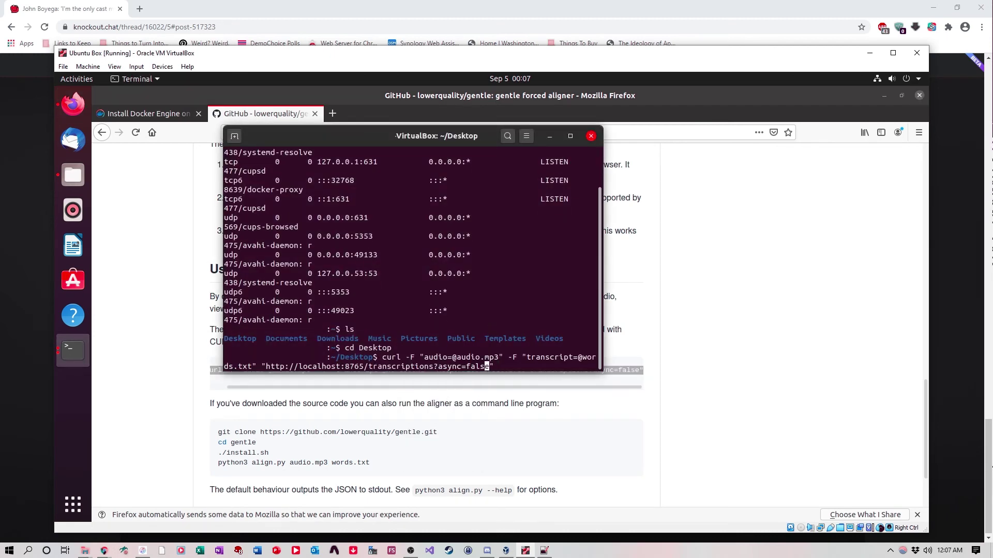
Step: Change the localhost port in the pasted curl command to 32768, matching the docker-proxy entry in the netstat listing
key(Left)
key(Left)
key(Left)
key(Left)
key(Left)
key(Left)
key(Left)
key(Left)
key(Left)
key(Left)
key(Left)
key(Left)
key(Left)
key(Left)
key(Left)
key(Left)
key(Left)
key(BackSpace)
key(BackSpace)
key(BackSpace)
key(BackSpace)
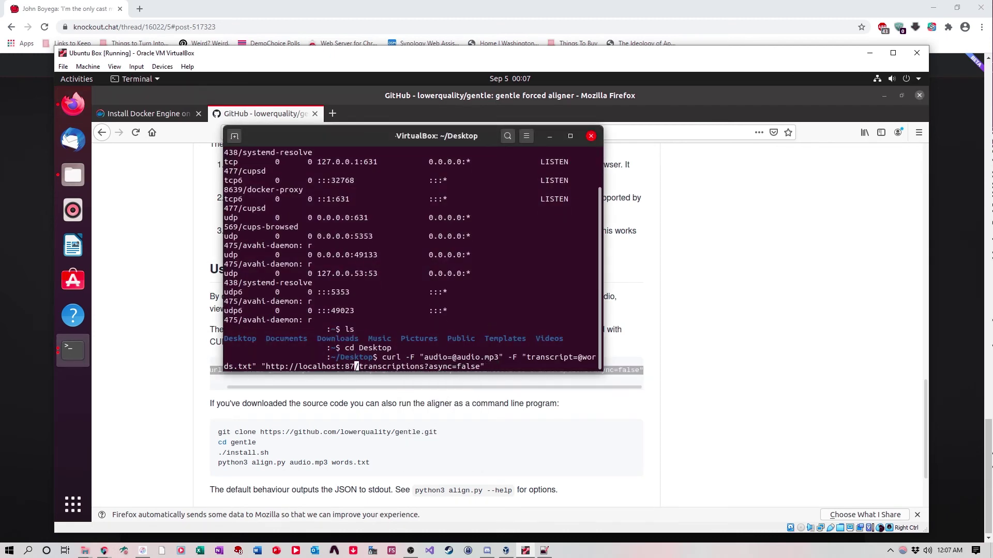
text(32768)
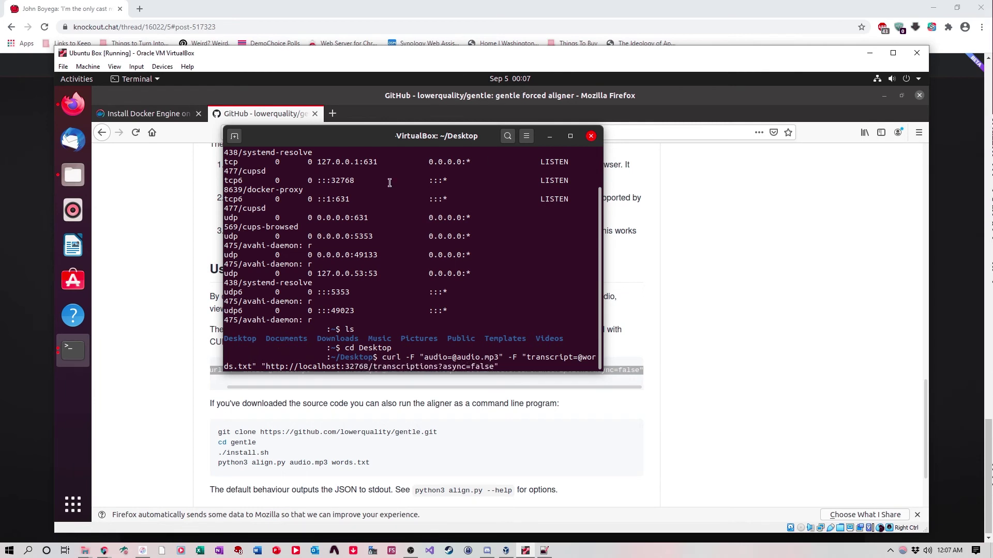
drag(353, 179, 331, 179)
click(508, 366)
Step: Replace the transcript file name in the curl command with transcript.txt
key(Left)
key(BackSpace)
key(BackSpace)
key(BackSpace)
key(BackSpace)
key(BackSpace)
text(transcrip)
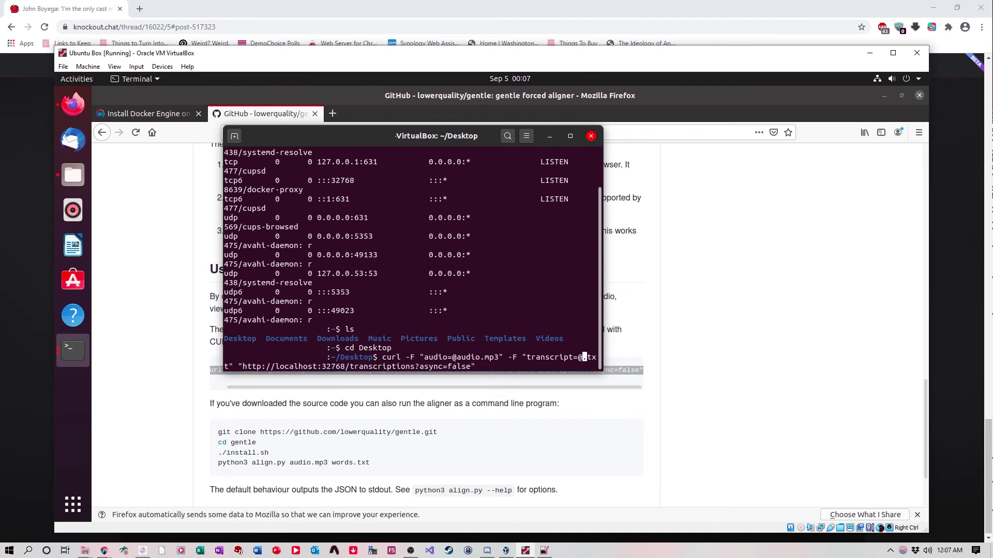
text(t)
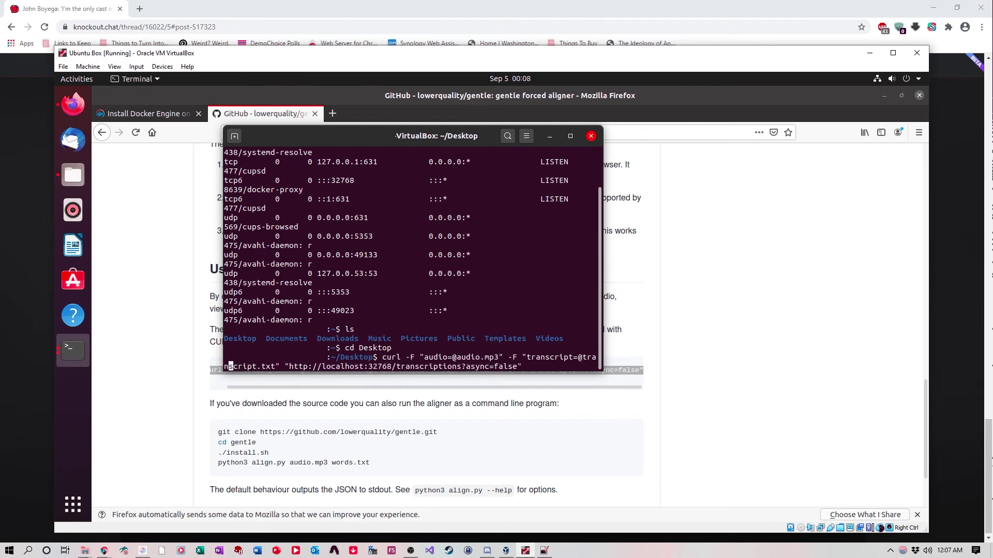
Step: Replace the audio file's base name in the curl command with "sample"
key(ctrl+Left)
key(ctrl+Left)
key(BackSpace)
key(BackSpace)
key(BackSpace)
key(BackSpace)
key(BackSpace)
text(sample)
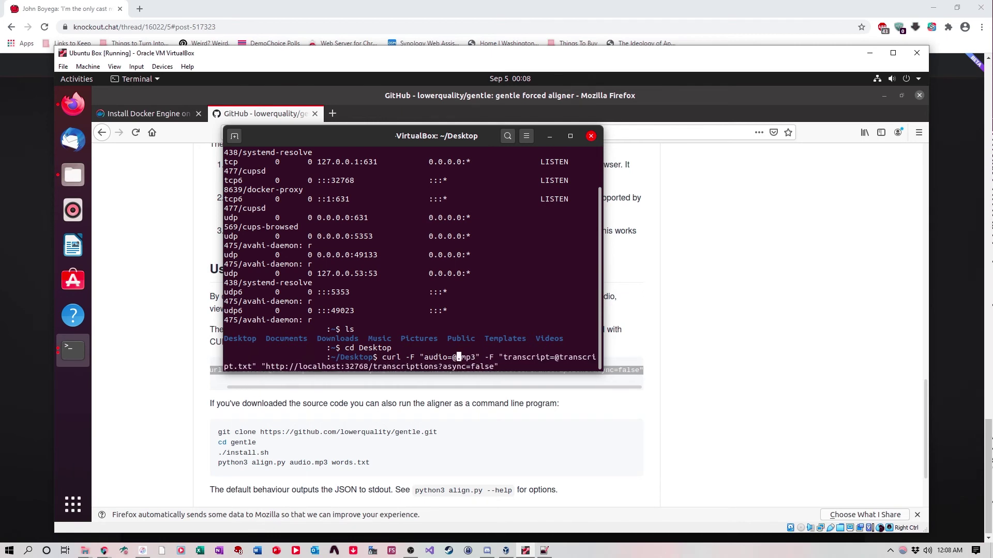
Step: Change the audio file's extension in the curl command to wav
key(Right)
key(Right)
key(Right)
key(Right)
key(BackSpace)
key(BackSpace)
key(BackSpace)
text(wav)
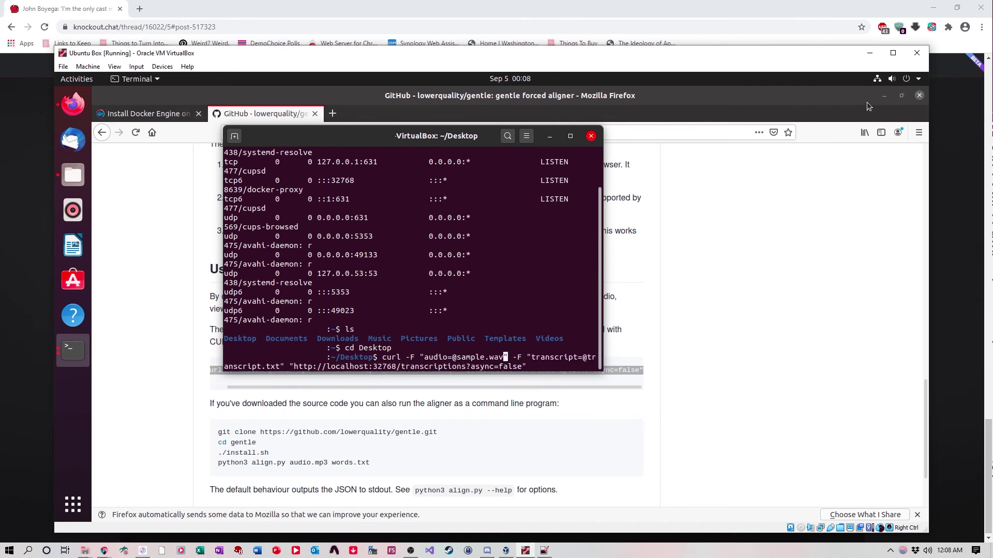
Step: Minimize Firefox to check the desktop files, correct the audio file name in the curl command to audio.wav, and run it
click(884, 95)
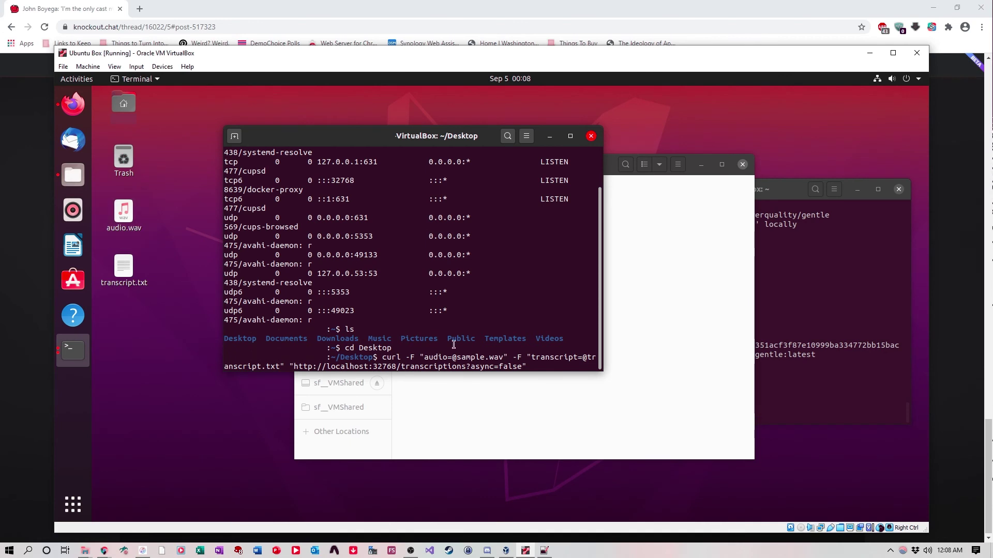
key(Left)
key(Left)
key(Left)
key(Left)
key(BackSpace)
key(BackSpace)
key(BackSpace)
key(BackSpace)
key(BackSpace)
key(BackSpace)
text(audio)
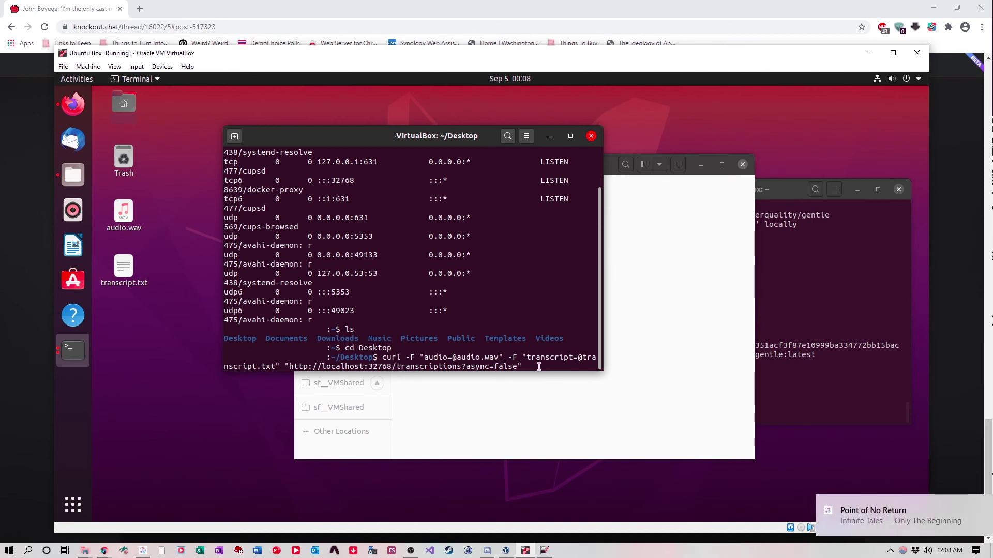
key(Return)
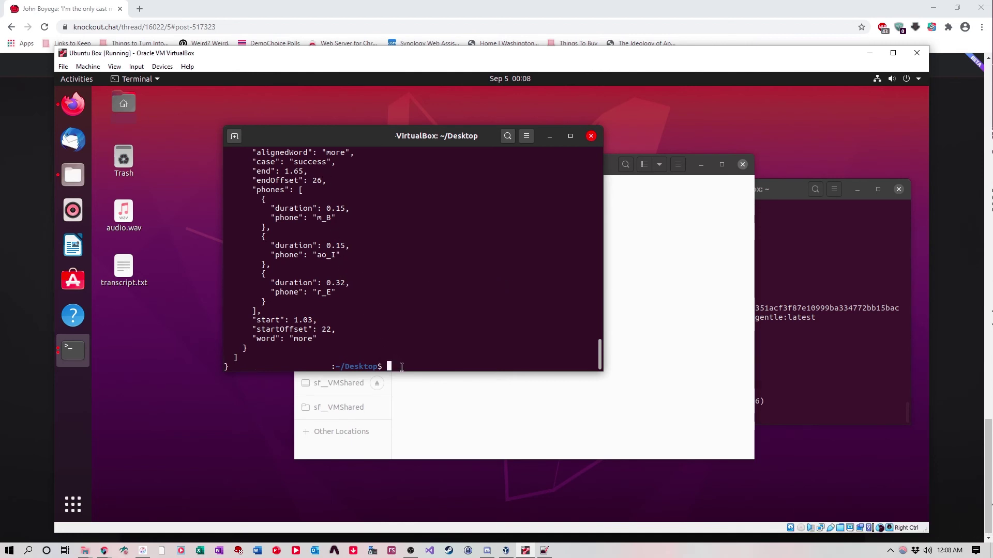
Step: Rerun the curl command with ">> phonemes.txt" appended to save its output on the Desktop
key(Up)
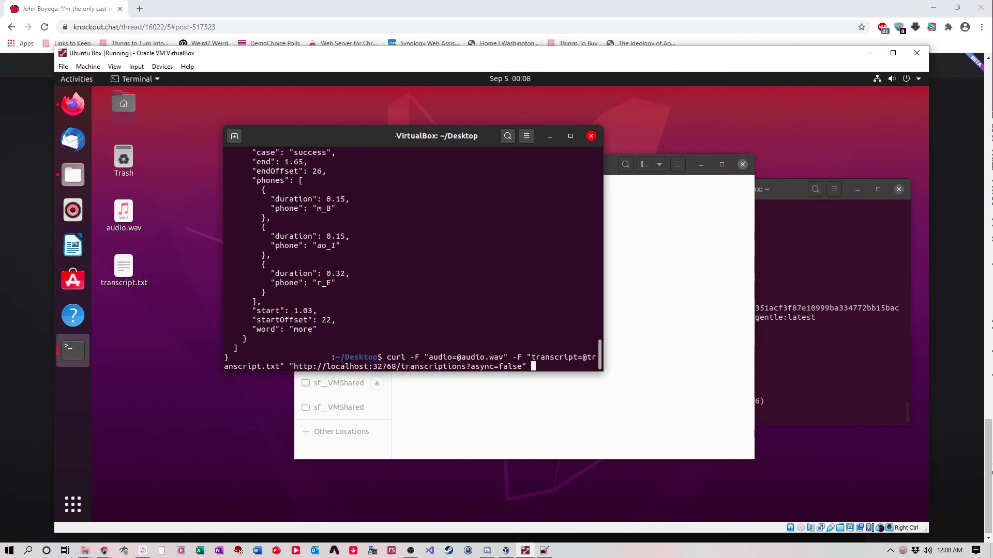
text(>> phonemes.txt)
key(Return)
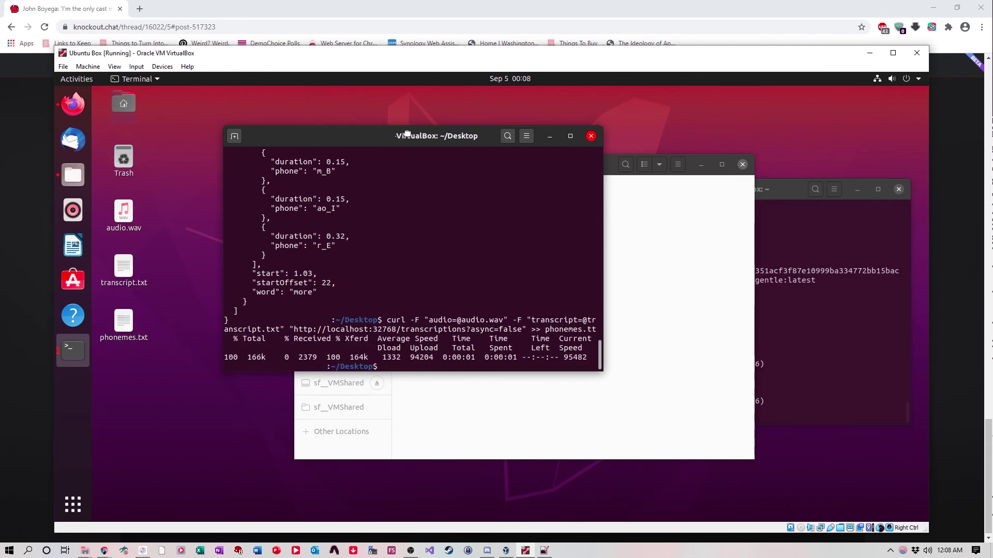
Step: Open phonemes.txt from the desktop, examine its word alignments and phone durations, and close the file
drag(396, 136, 439, 138)
click(132, 318)
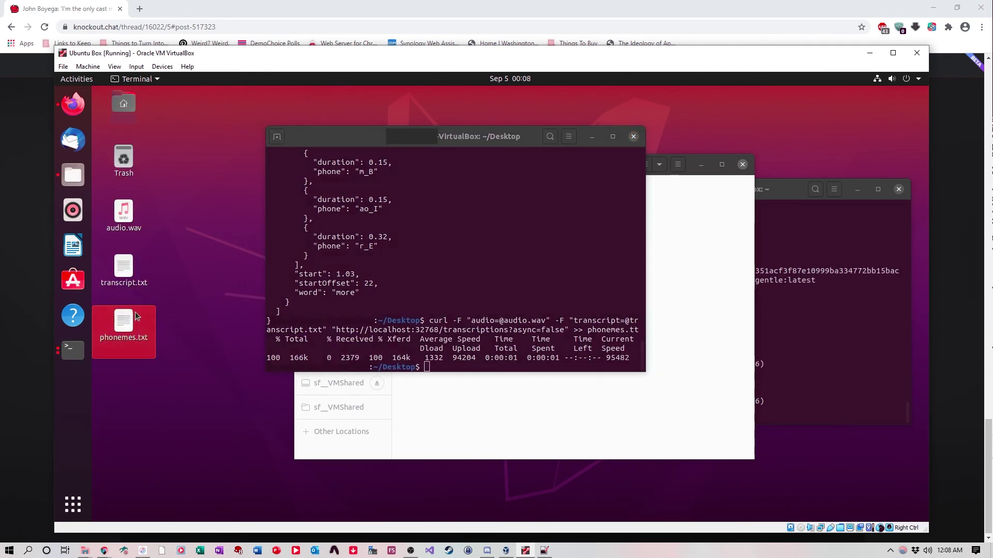
key(Return)
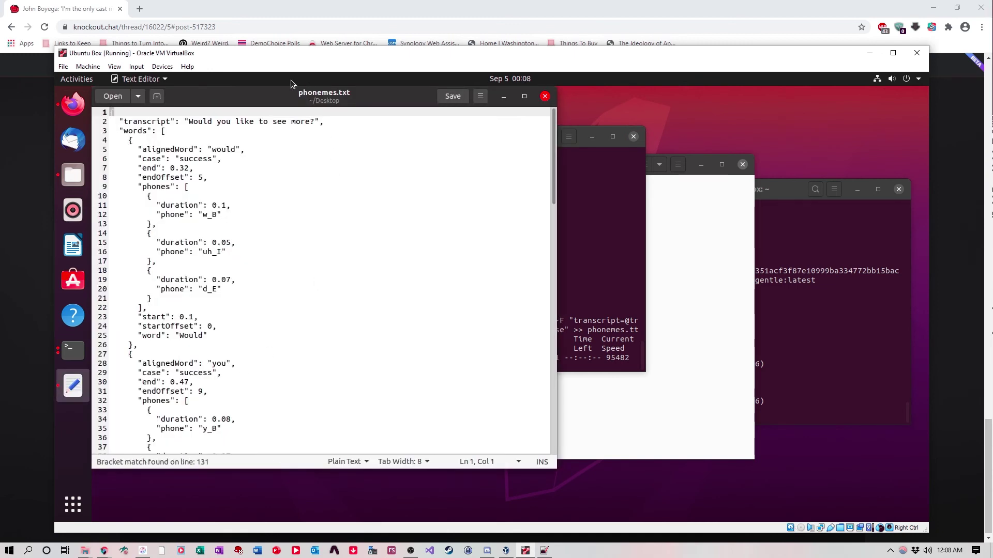
drag(300, 92, 324, 92)
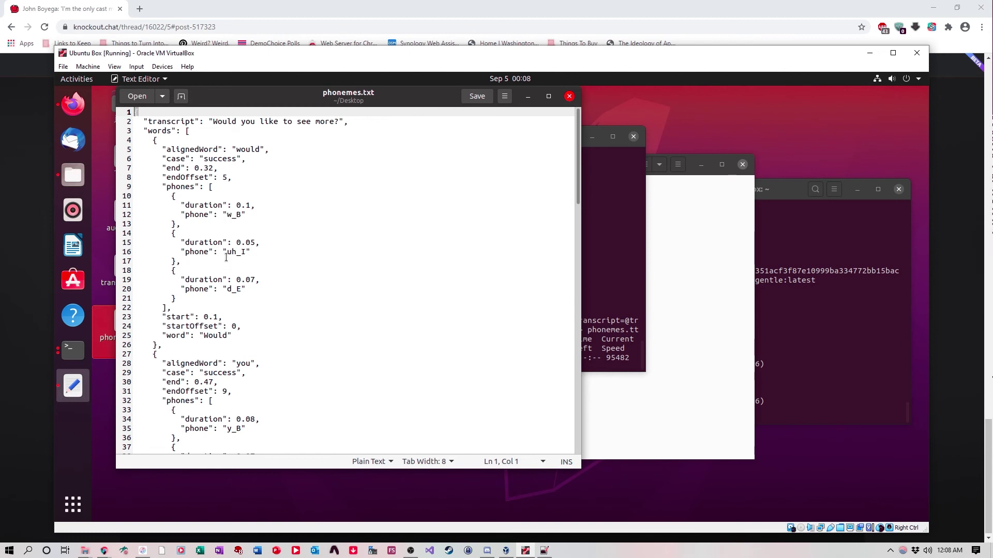
scroll(255, 239, down, 5)
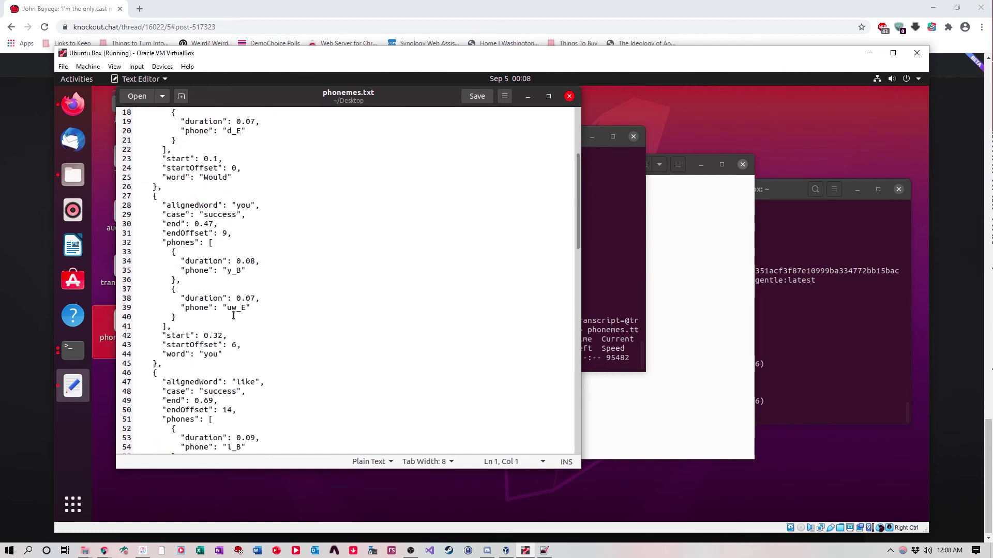
scroll(264, 351, down, 1)
scroll(226, 333, down, 5)
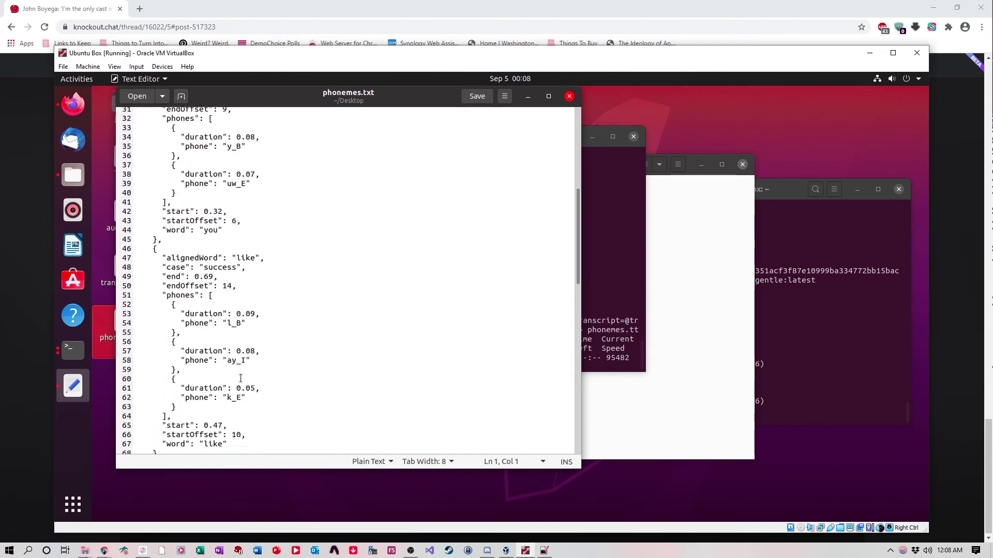
scroll(305, 318, up, 10)
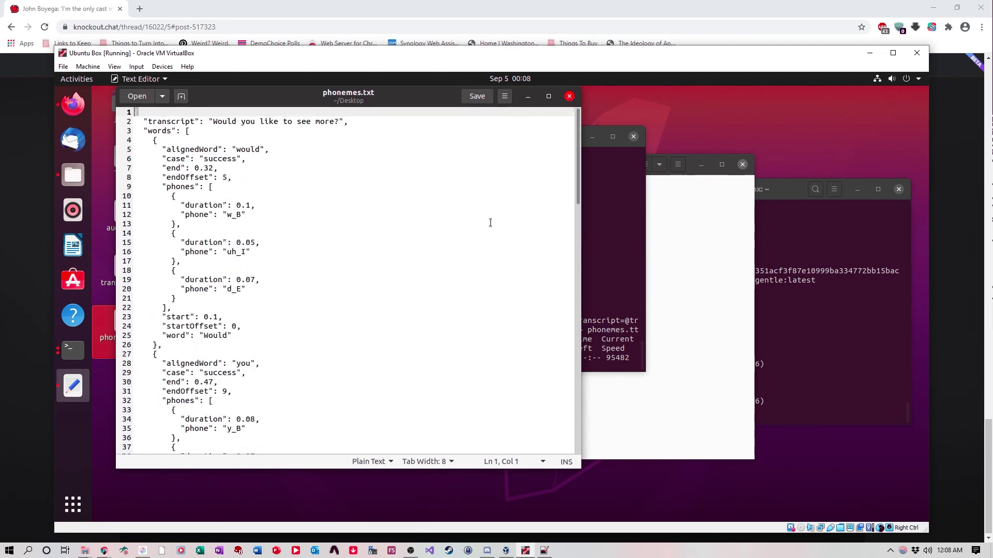
click(570, 96)
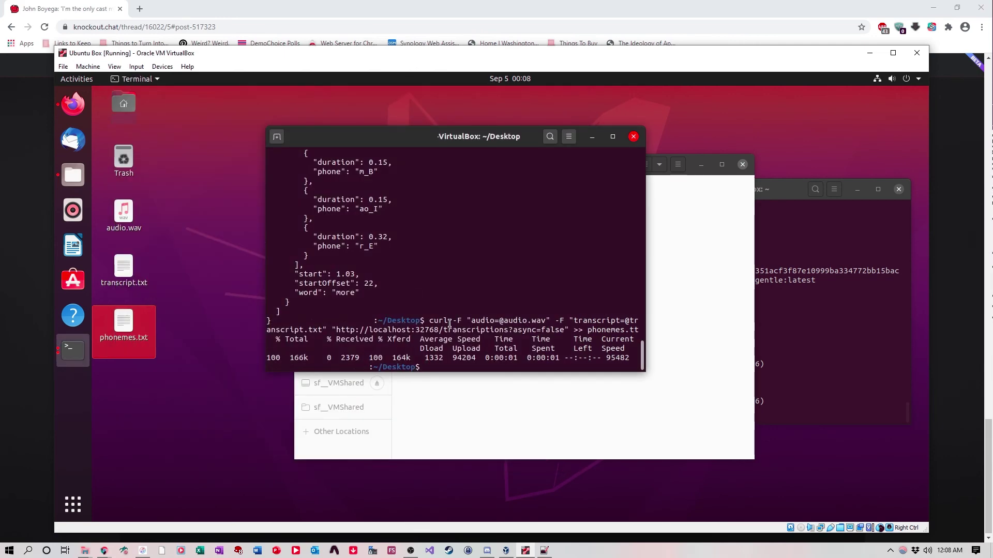